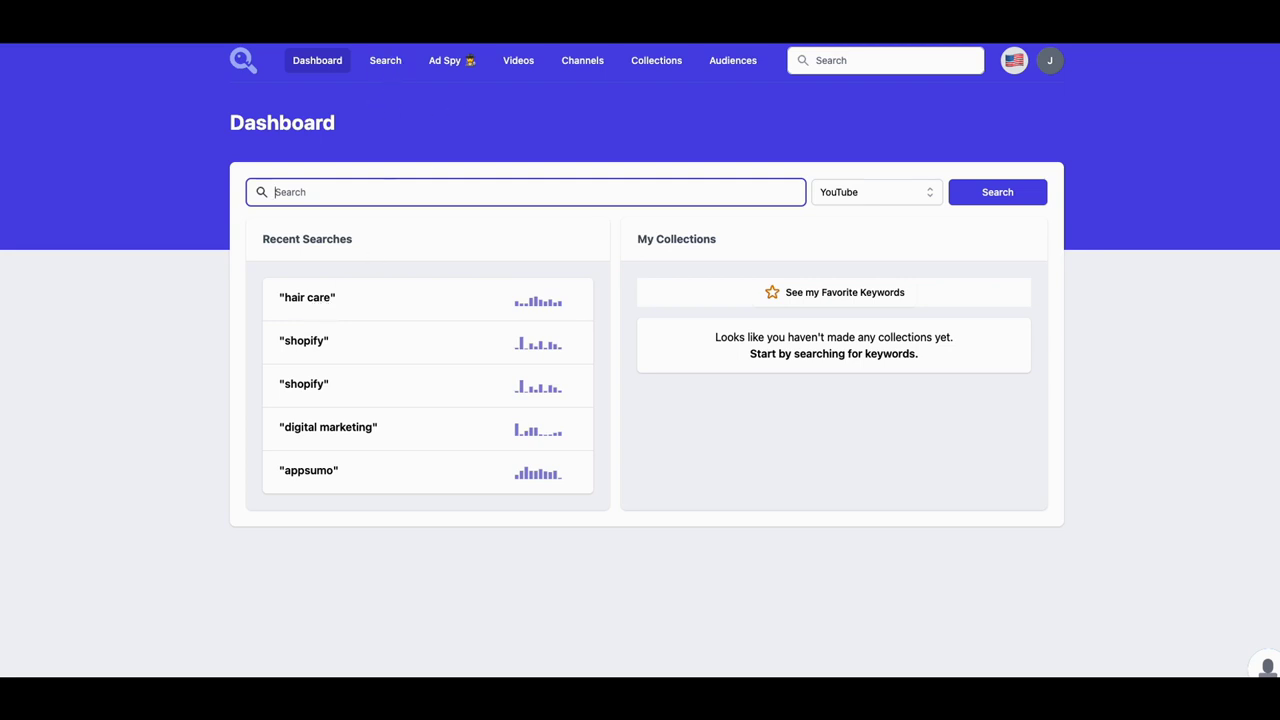
# Step: Reopen the recent "hair care" search and expand the hair care keyword's search volume chart
pyautogui.click(313, 300)
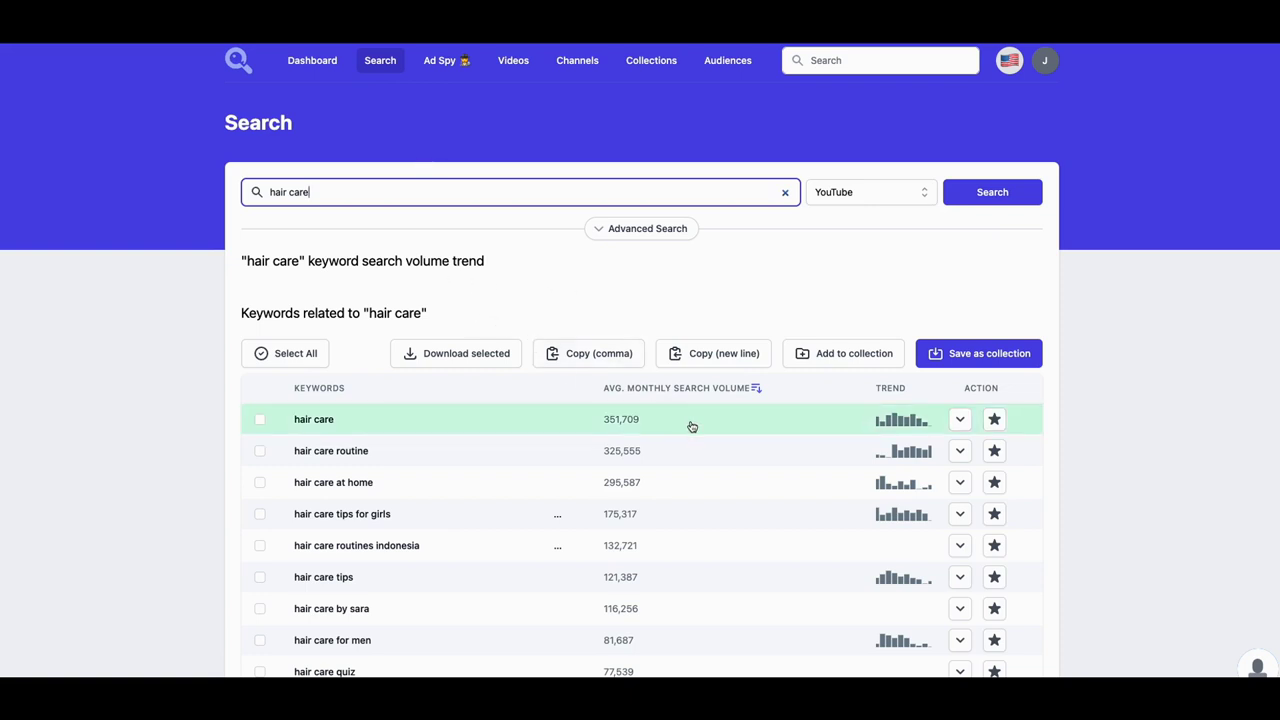
pyautogui.click(959, 420)
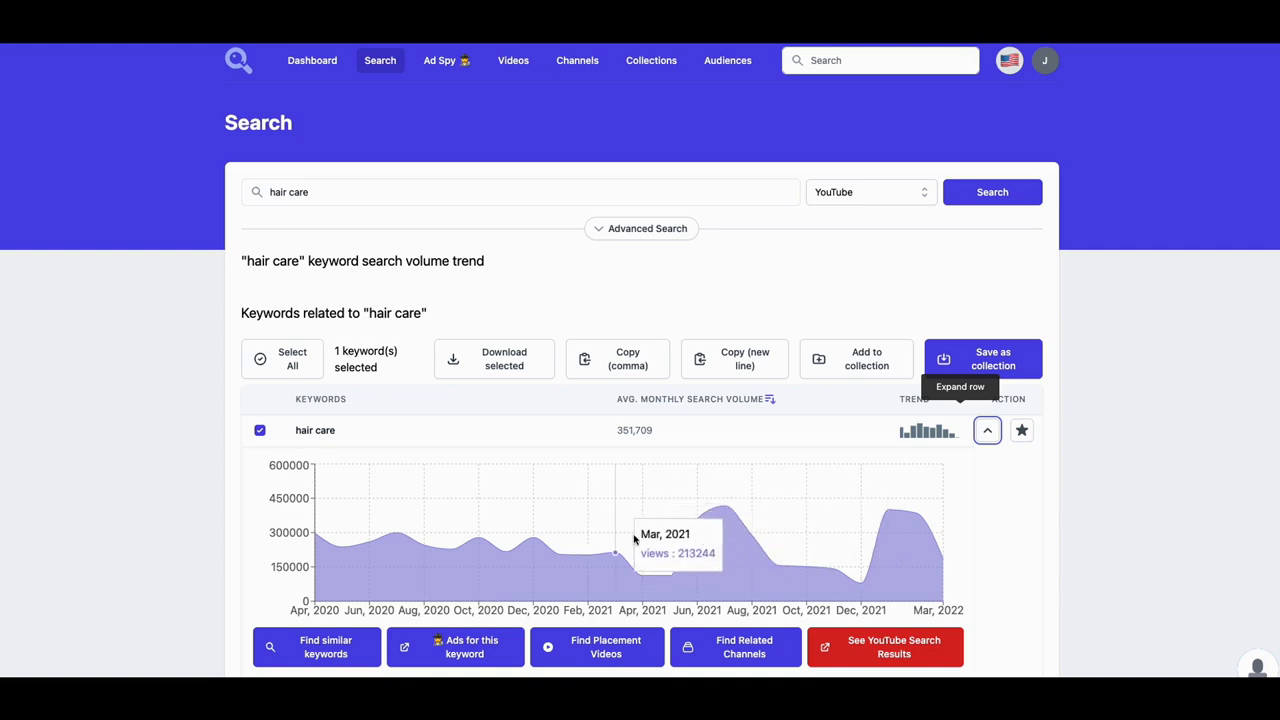
pyautogui.scroll(-1, 884, 528)
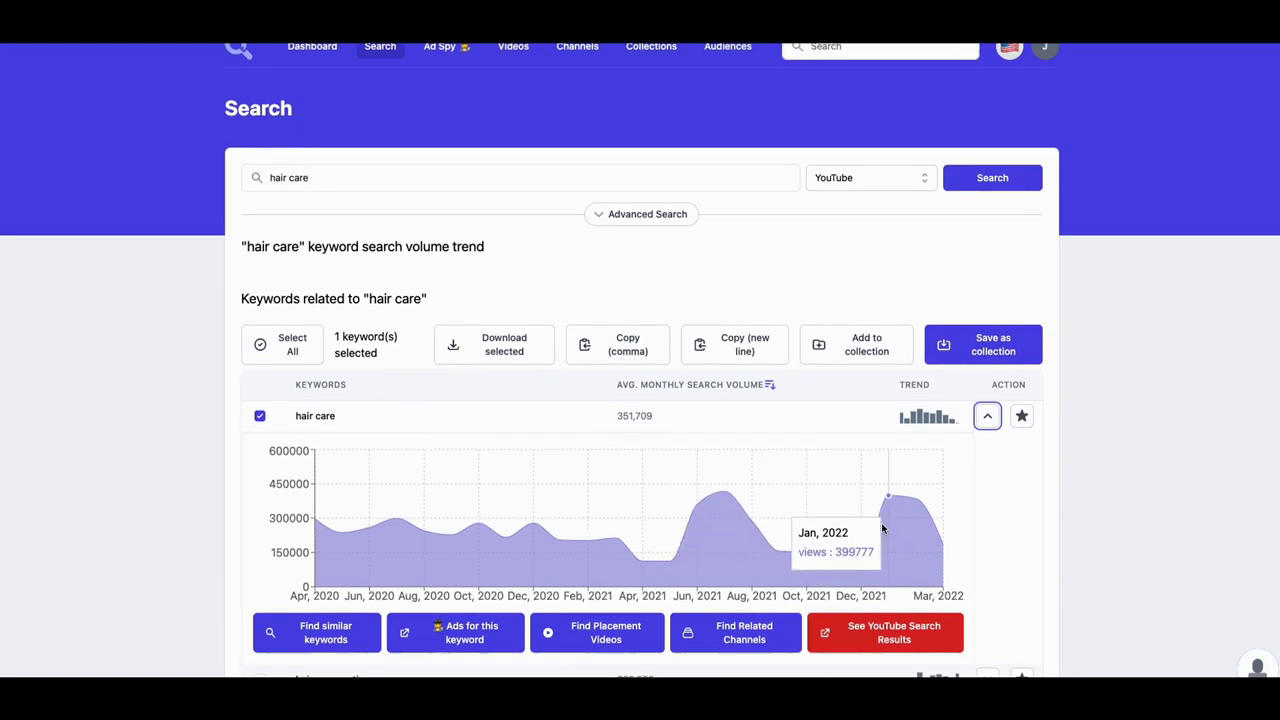
pyautogui.scroll(-2, 870, 520)
pyautogui.scroll(2, 840, 498)
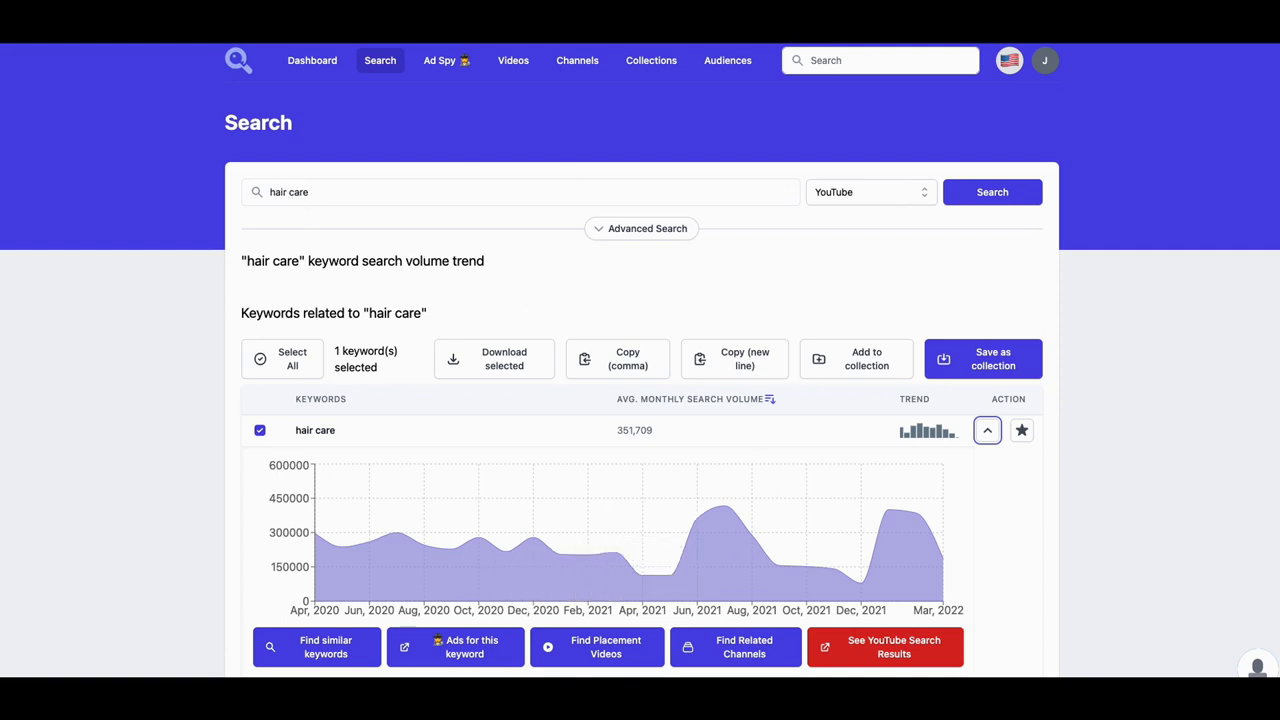
# Step: Check the available search platforms and examine the related hair care keywords with their monthly search volumes and trends
pyautogui.click(922, 197)
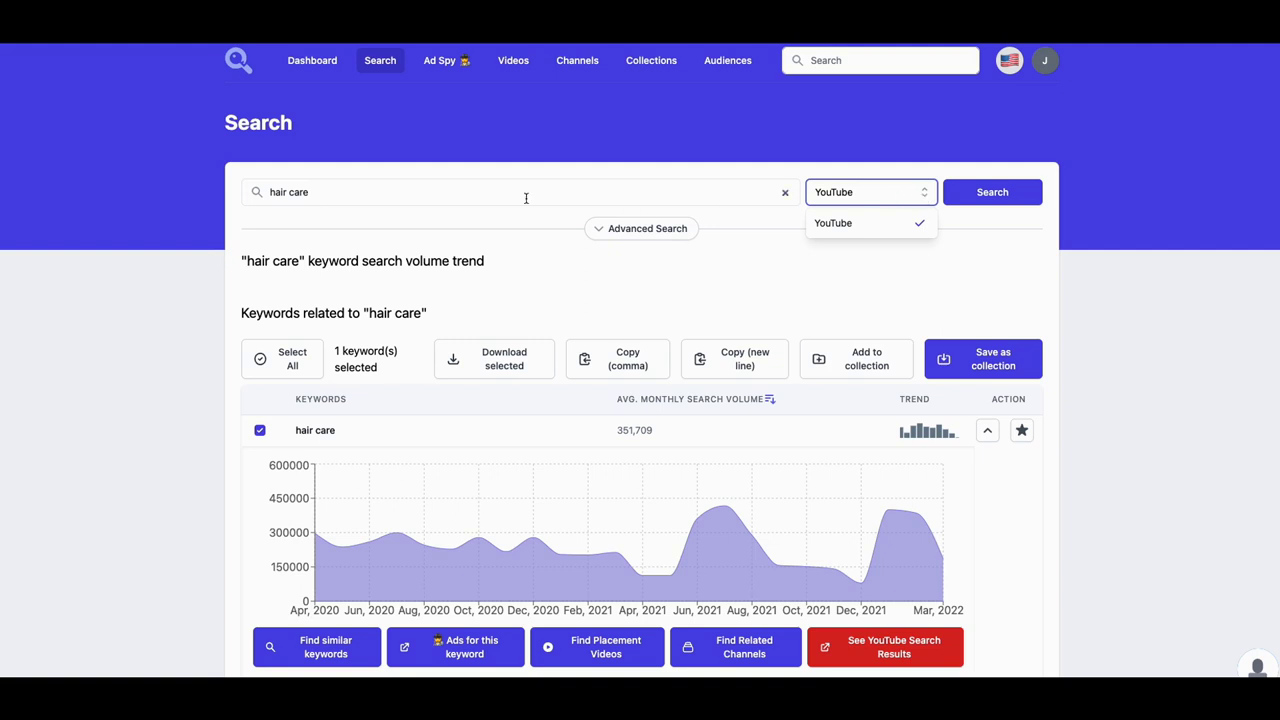
pyautogui.click(311, 197)
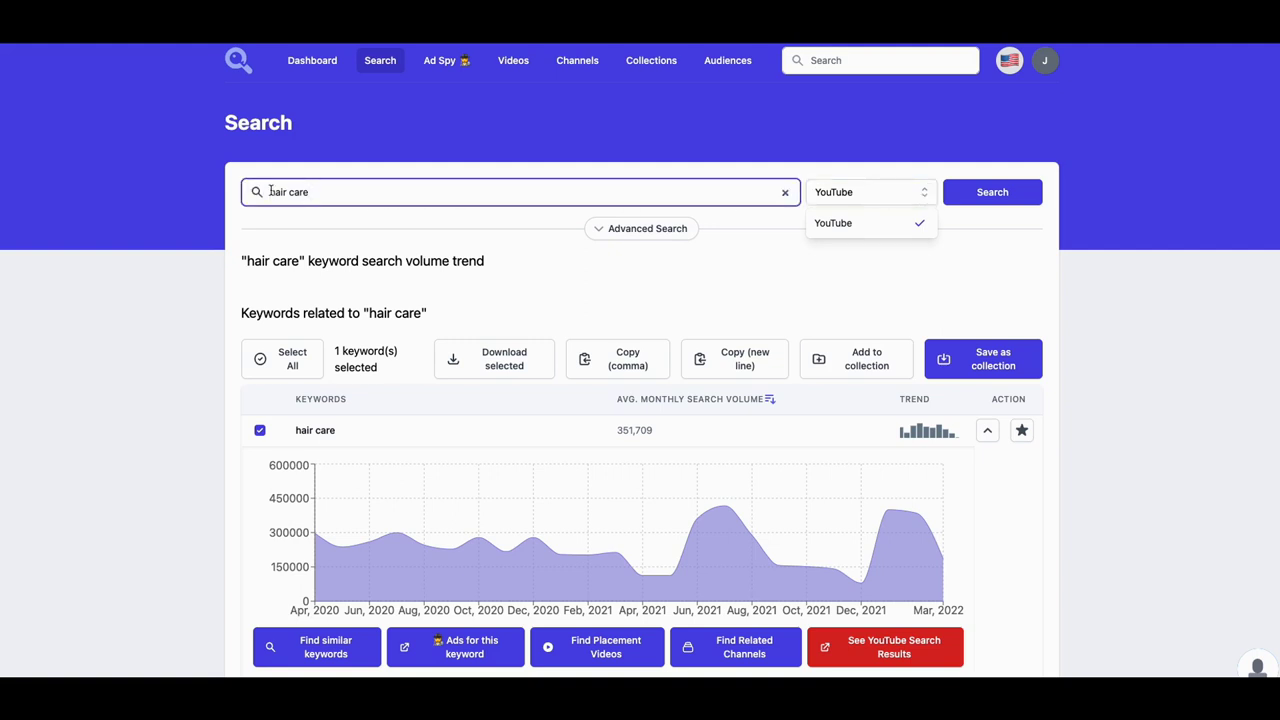
pyautogui.scroll(-1, 546, 413)
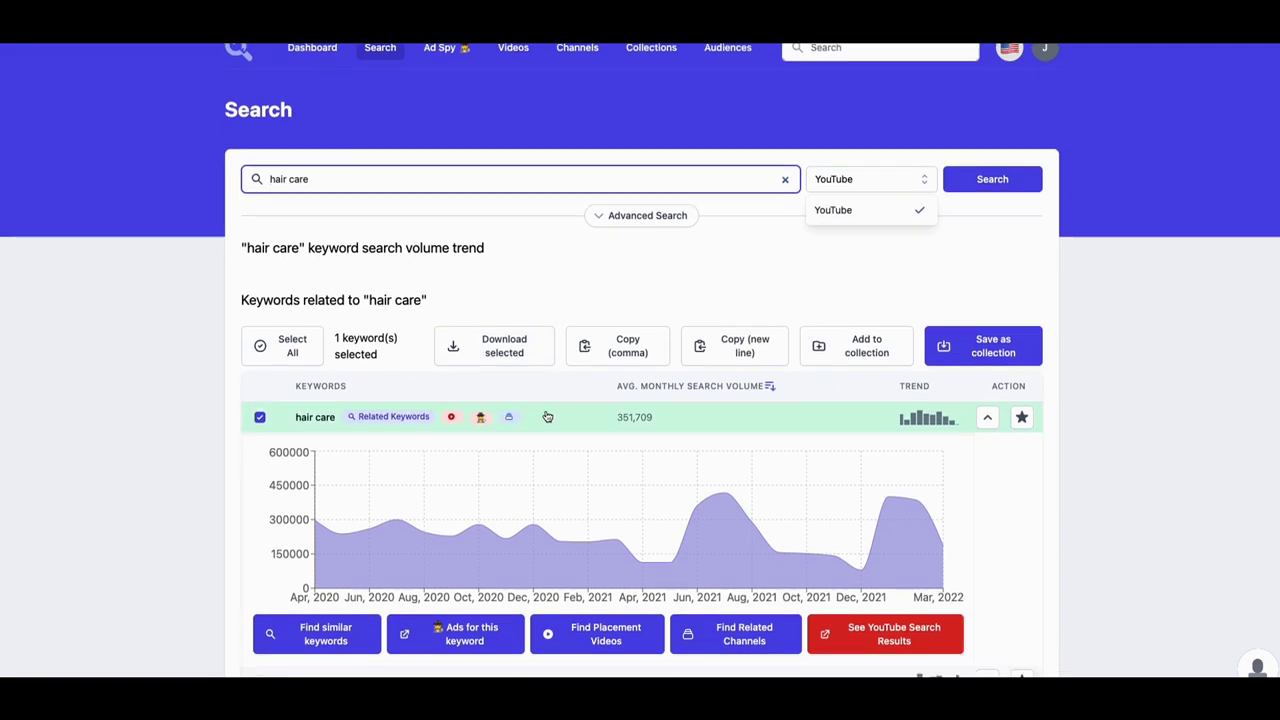
pyautogui.scroll(-8, 546, 413)
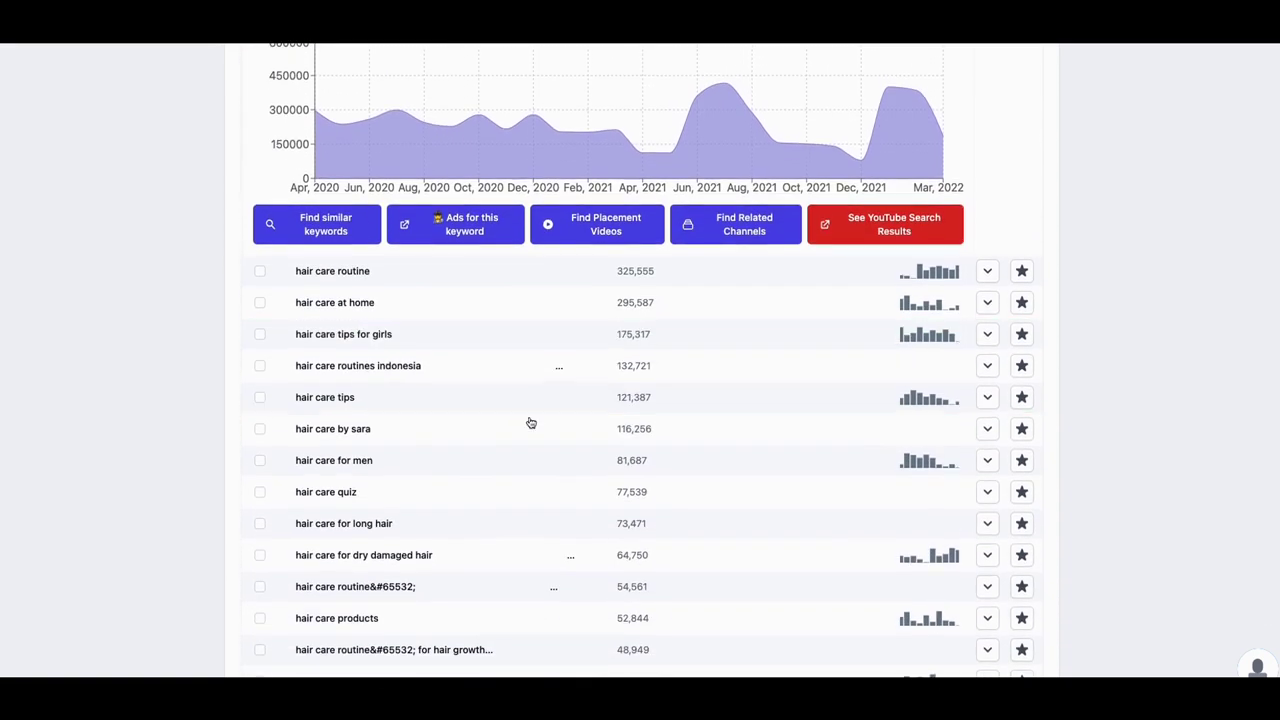
pyautogui.scroll(-7, 514, 431)
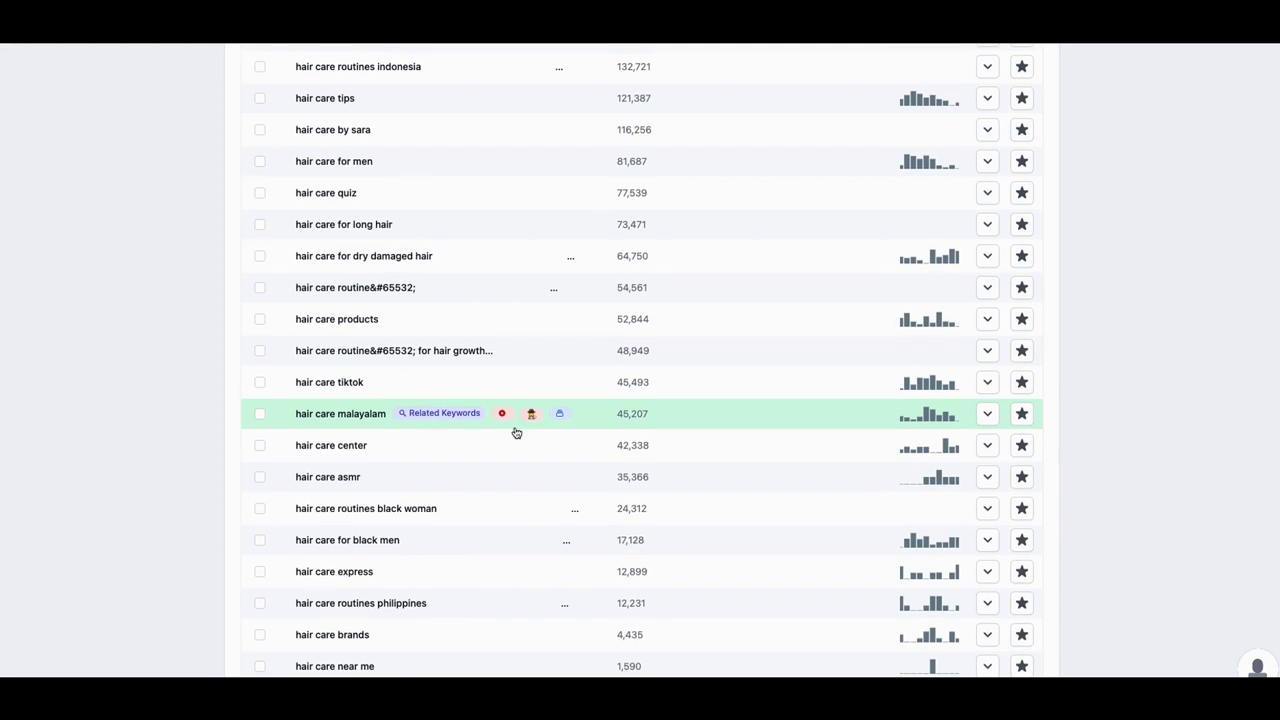
pyautogui.scroll(2, 546, 455)
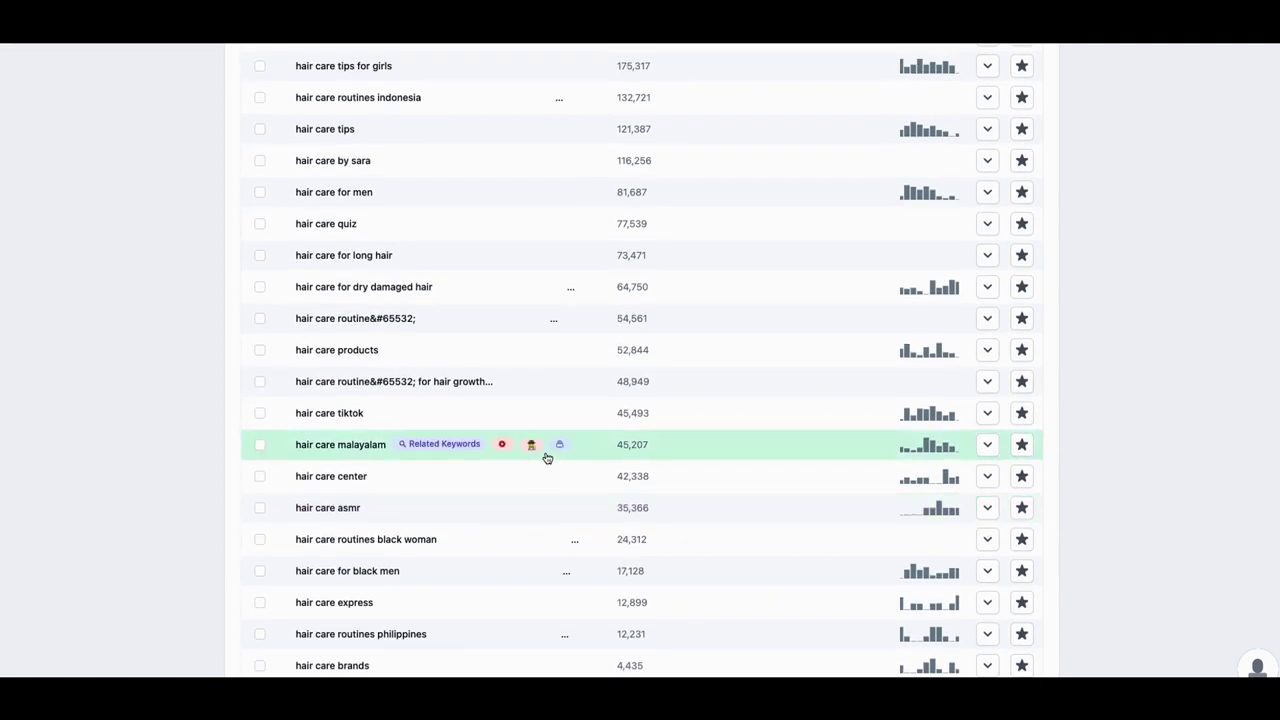
pyautogui.scroll(3, 545, 453)
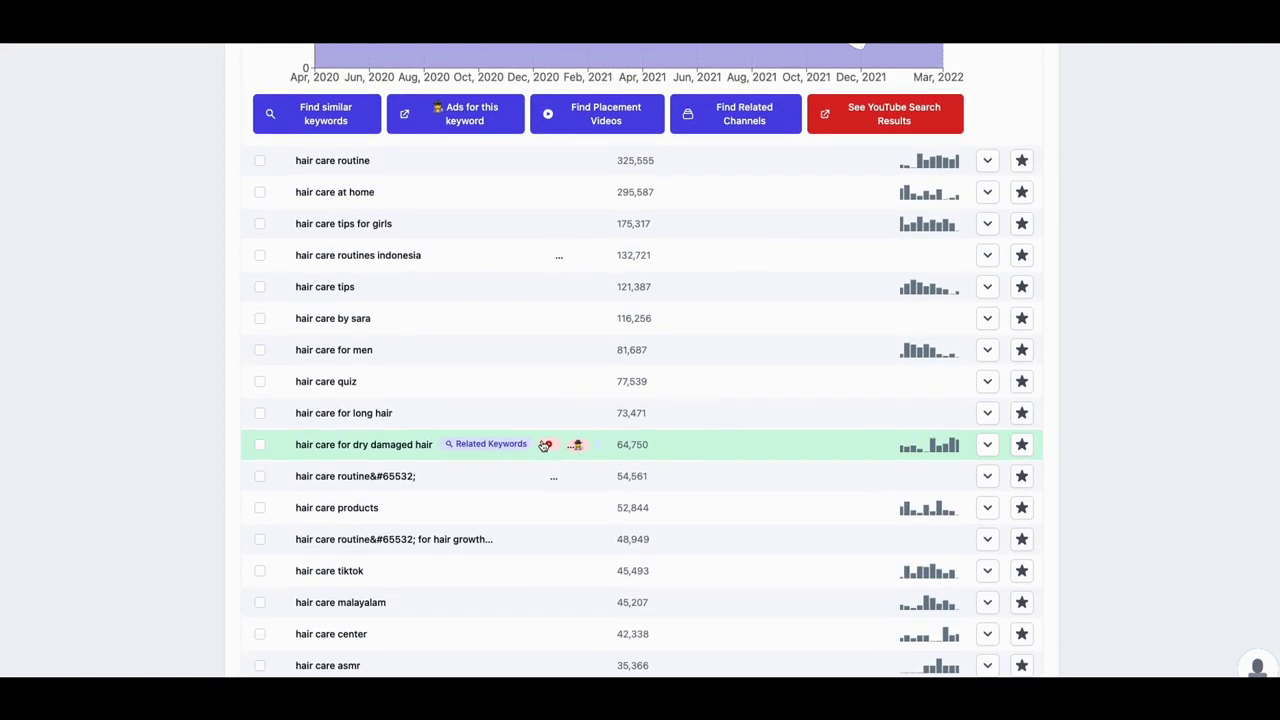
pyautogui.scroll(-2, 543, 445)
pyautogui.scroll(7, 541, 447)
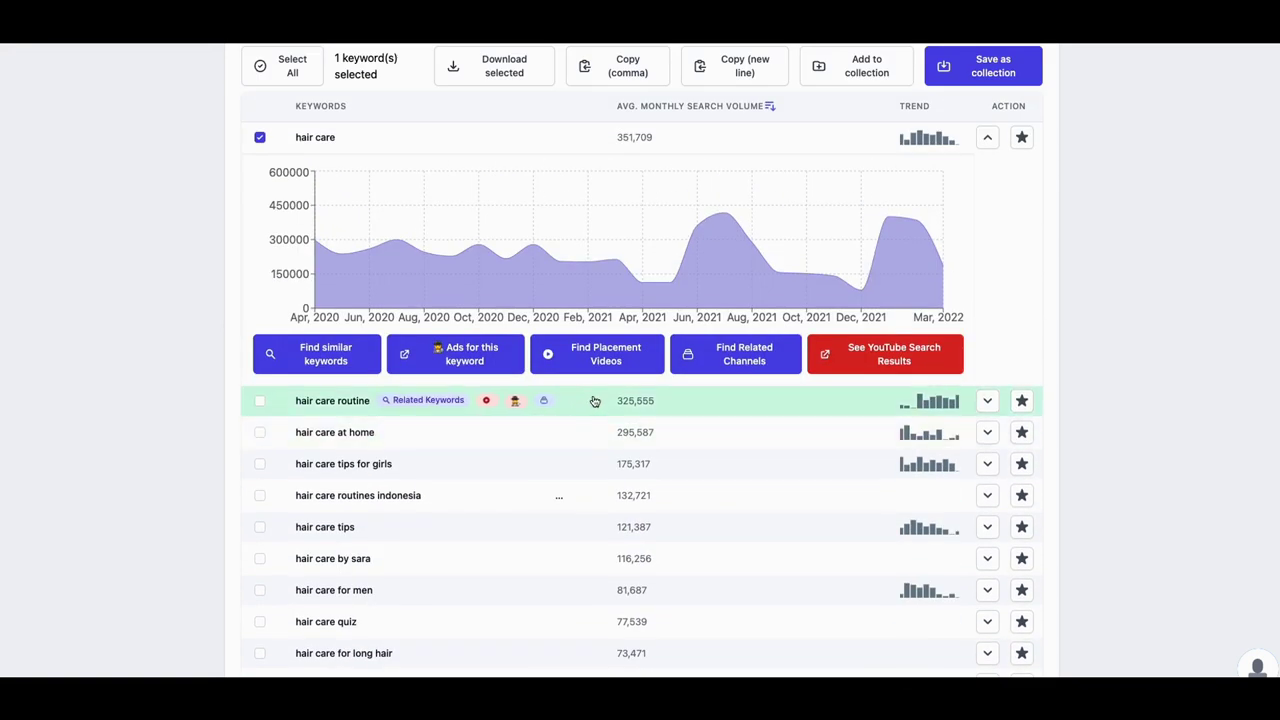
pyautogui.scroll(5, 591, 396)
pyautogui.scroll(-2, 586, 400)
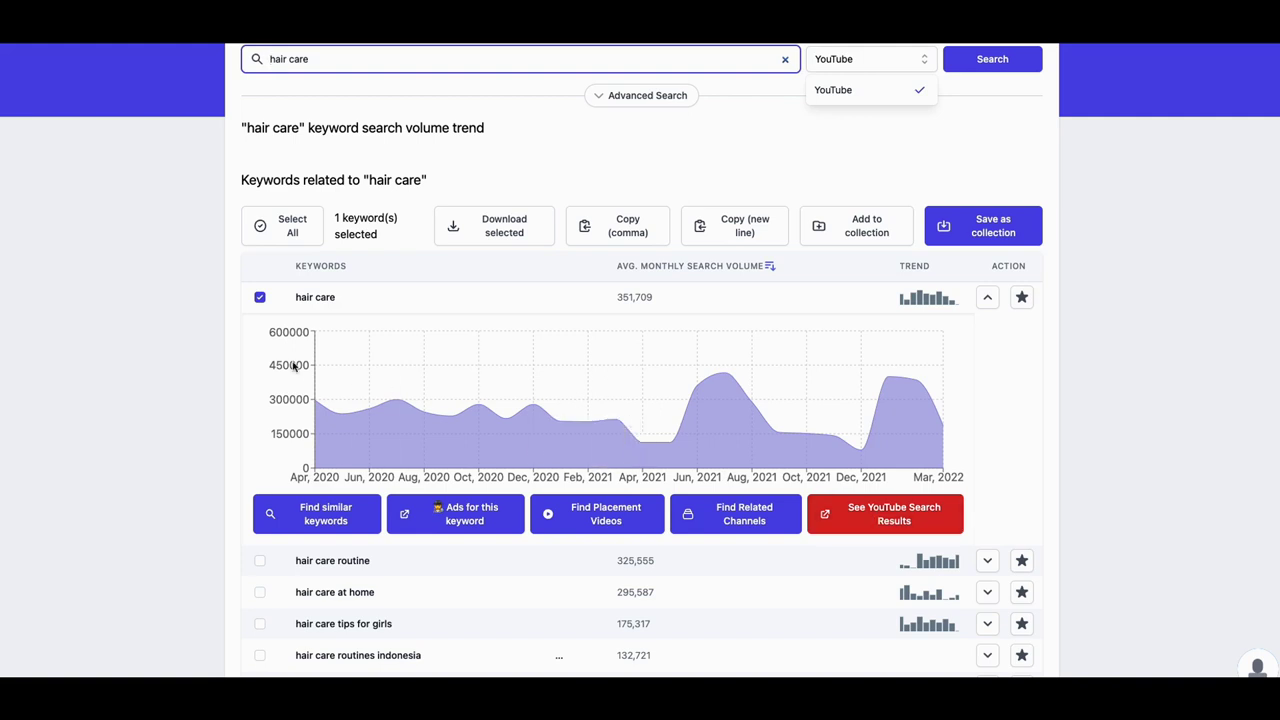
pyautogui.moveTo(313, 309)
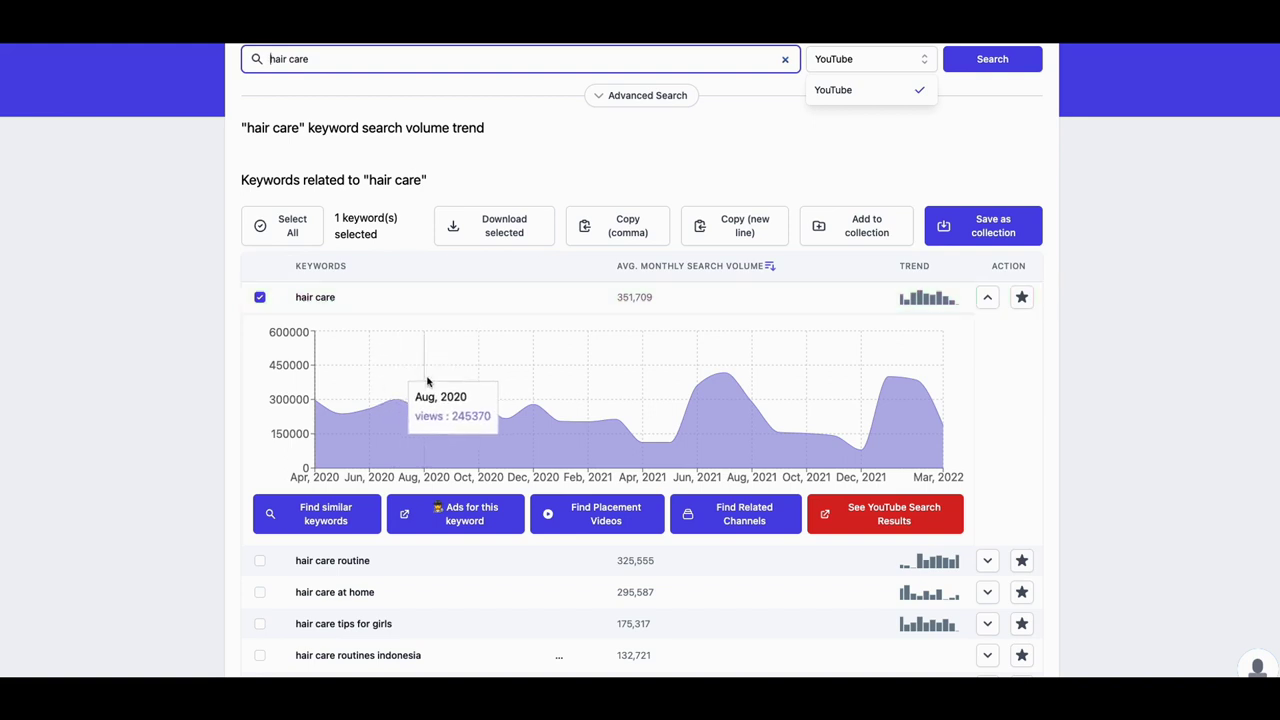
# Step: Replace the search term with "appsumo" and run the YouTube keyword search
pyautogui.scroll(2, 338, 115)
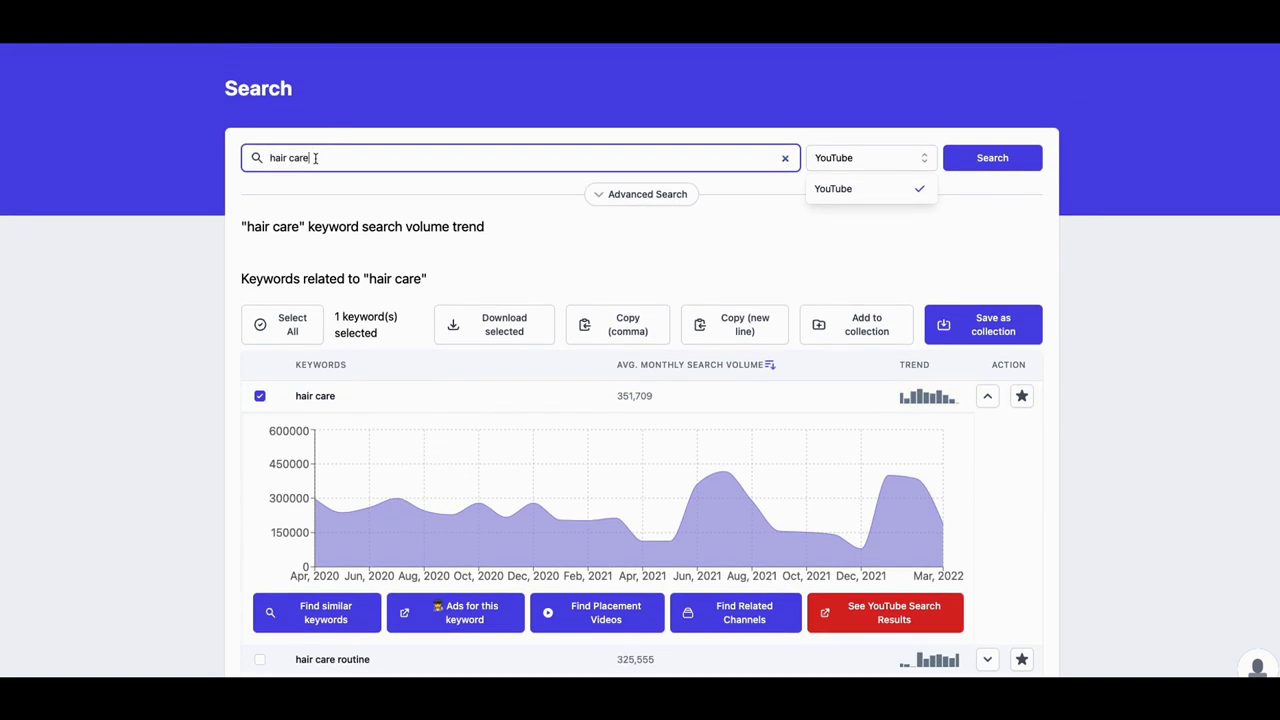
pyautogui.moveTo(315, 158); pyautogui.dragTo(270, 158)
pyautogui.write('a')
pyautogui.scroll(1, 1015, 167)
pyautogui.click(985, 190)
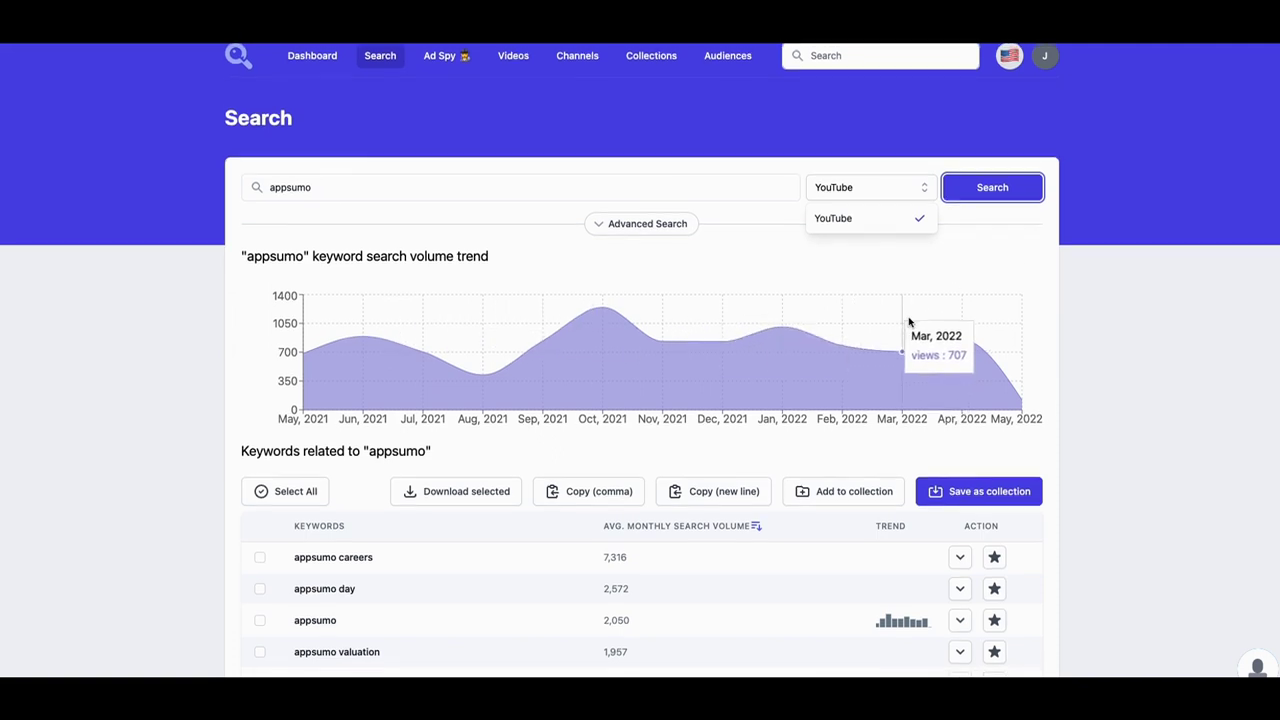
# Step: Expand the trend chart of the "appsumo" keyword in the related keywords list, and collapse it again
pyautogui.scroll(-3, 905, 324)
pyautogui.scroll(-2, 876, 329)
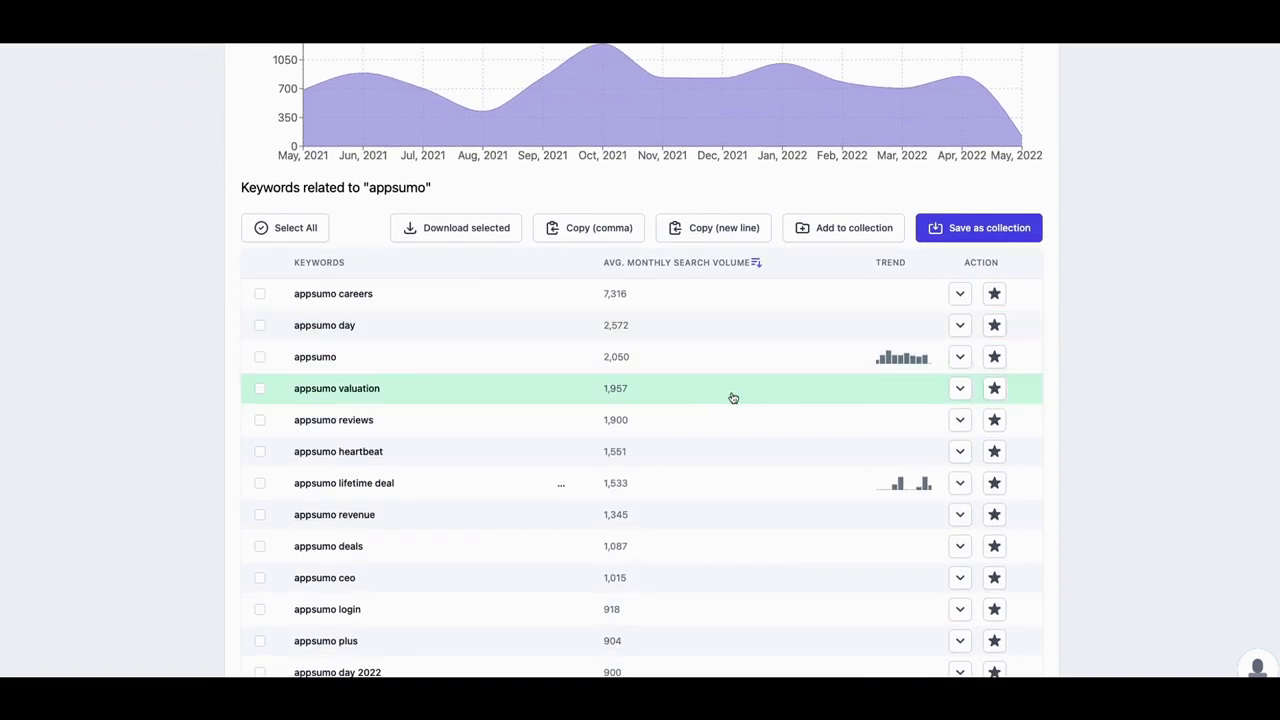
pyautogui.click(959, 359)
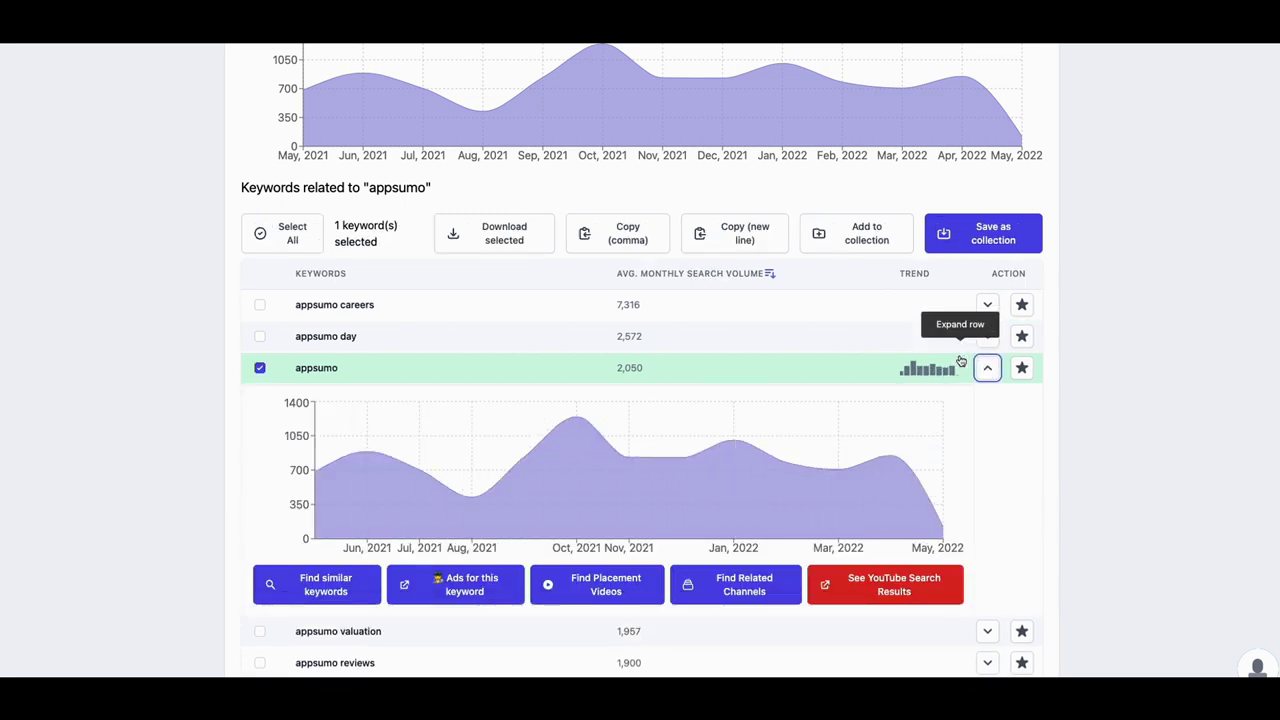
pyautogui.click(985, 368)
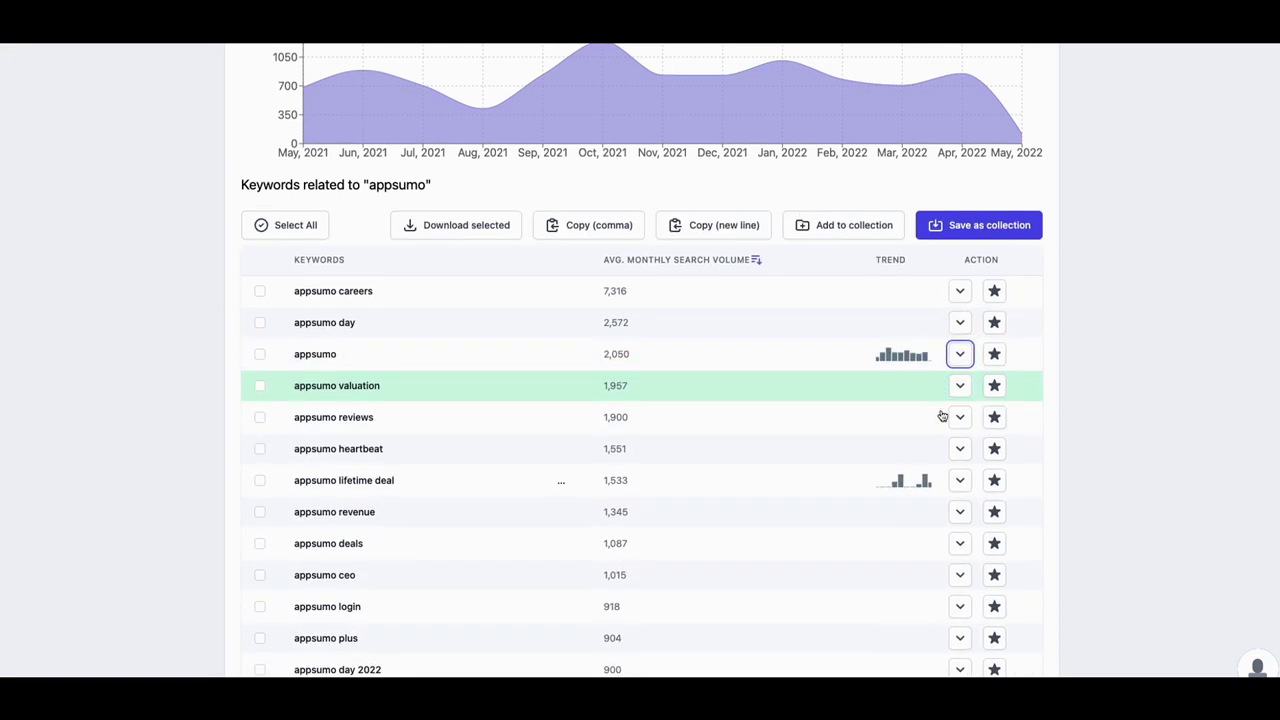
# Step: Expand the trend charts of the related keywords "appsumo lifetime deal" and "appsumo" to compare their monthly views
pyautogui.click(958, 482)
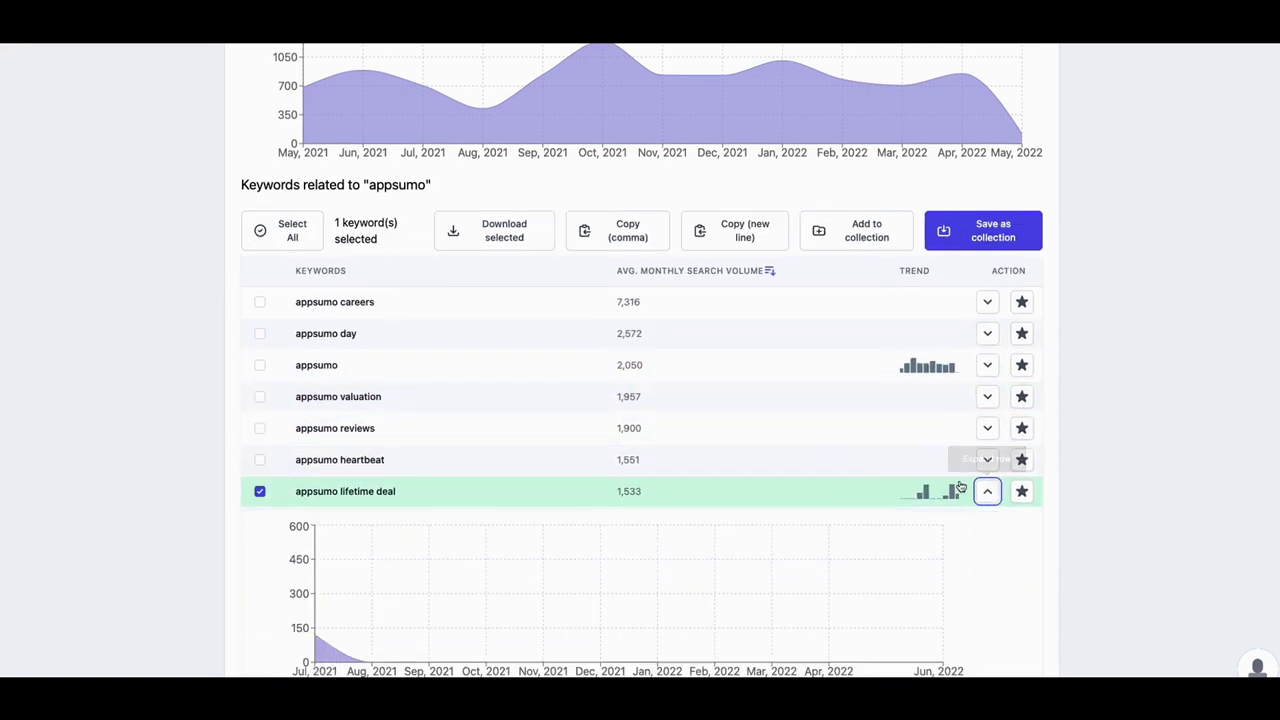
pyautogui.scroll(-1, 765, 450)
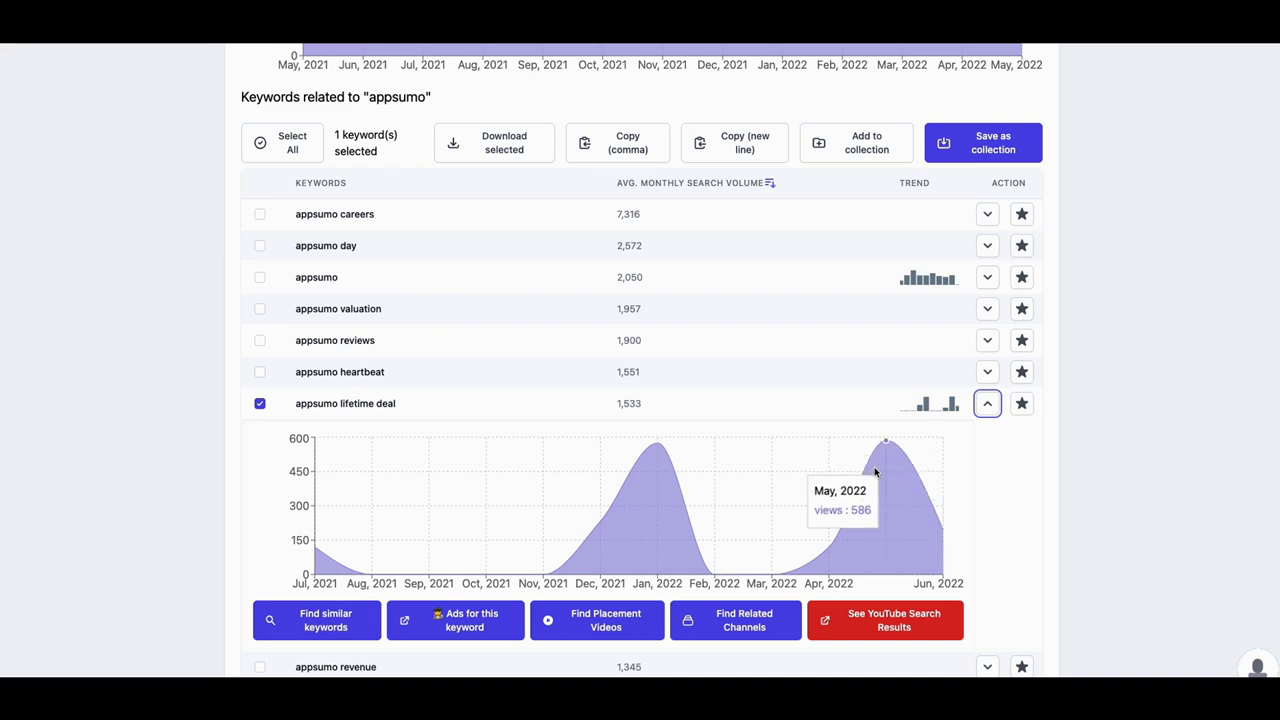
pyautogui.scroll(1, 870, 475)
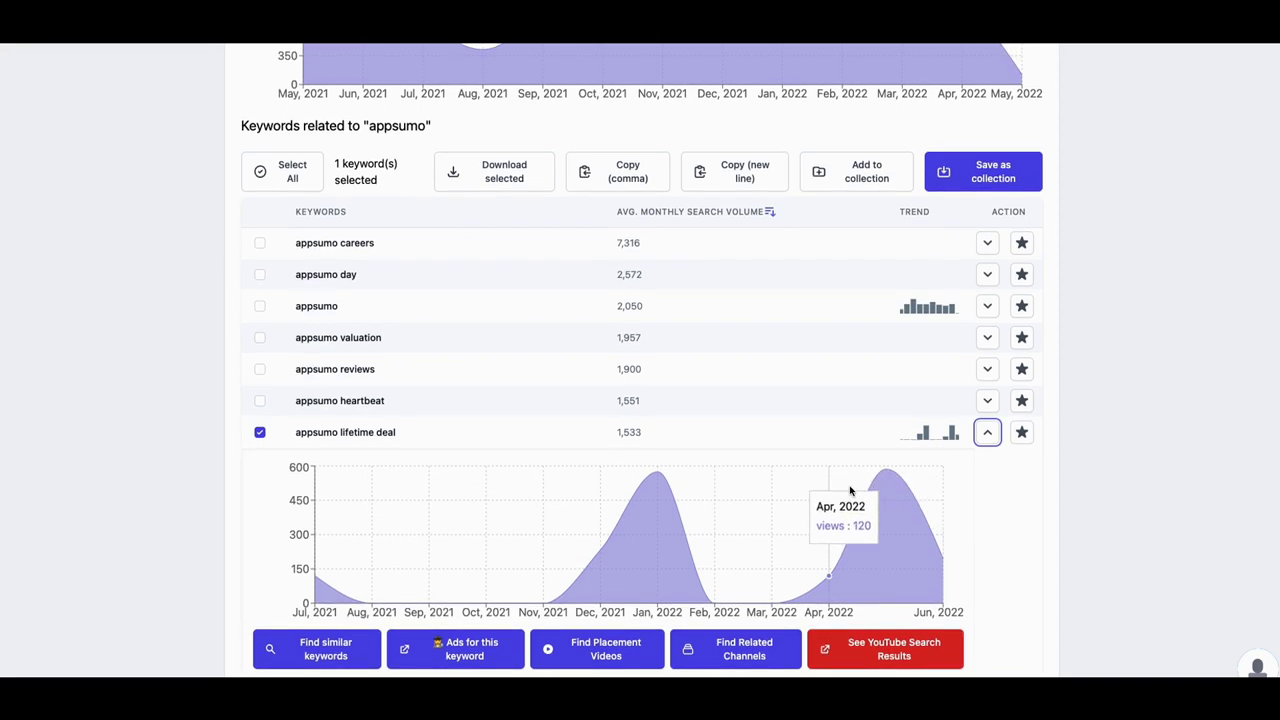
pyautogui.scroll(2, 852, 487)
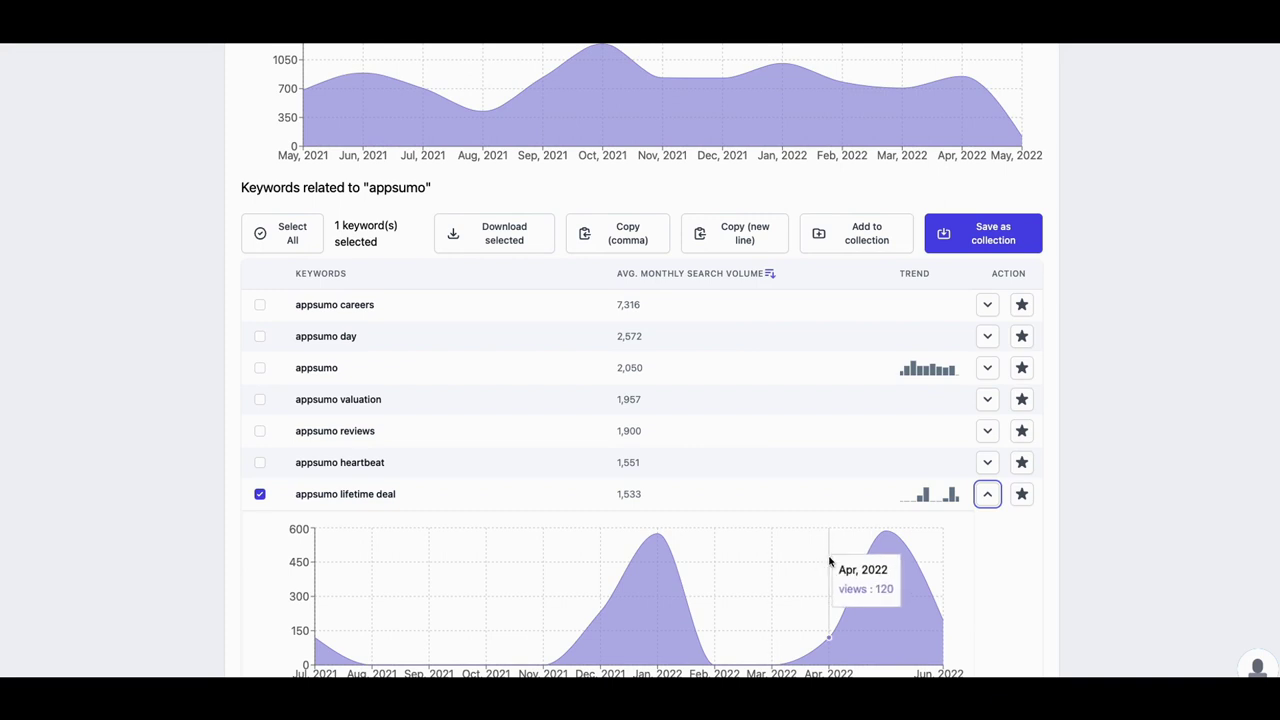
pyautogui.scroll(2, 825, 560)
pyautogui.scroll(1, 826, 555)
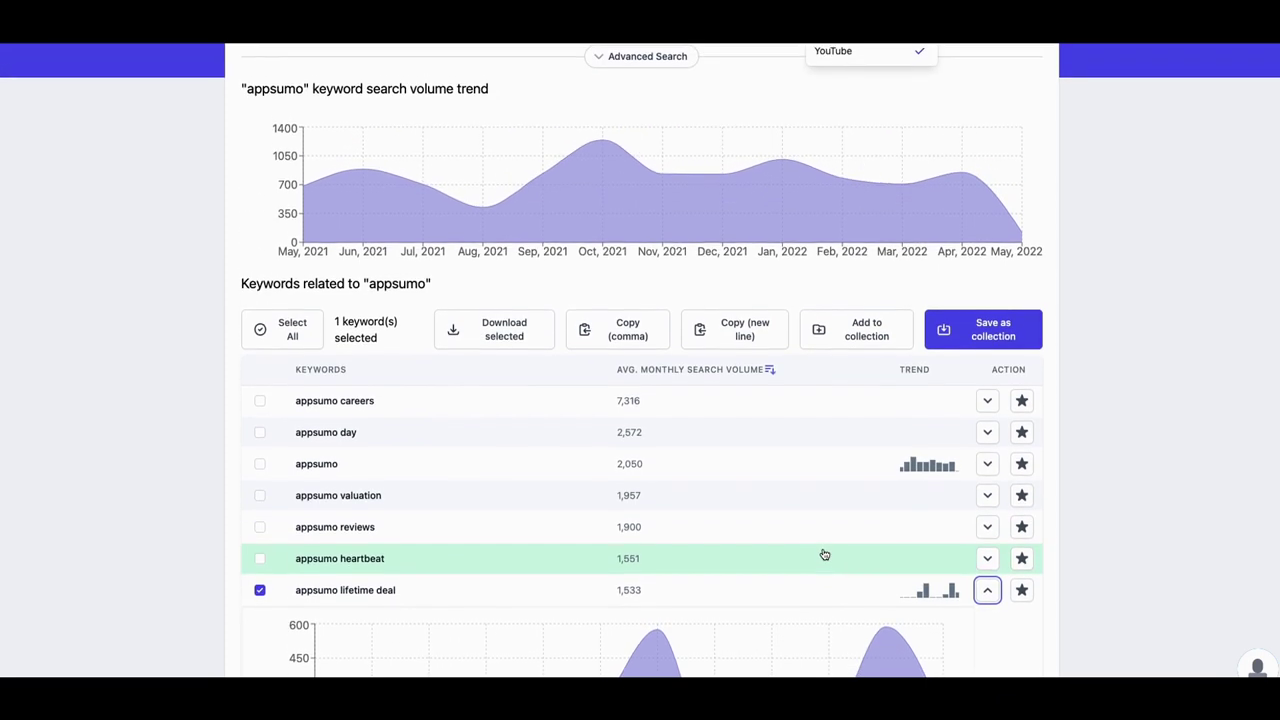
pyautogui.click(986, 472)
pyautogui.scroll(-2, 889, 489)
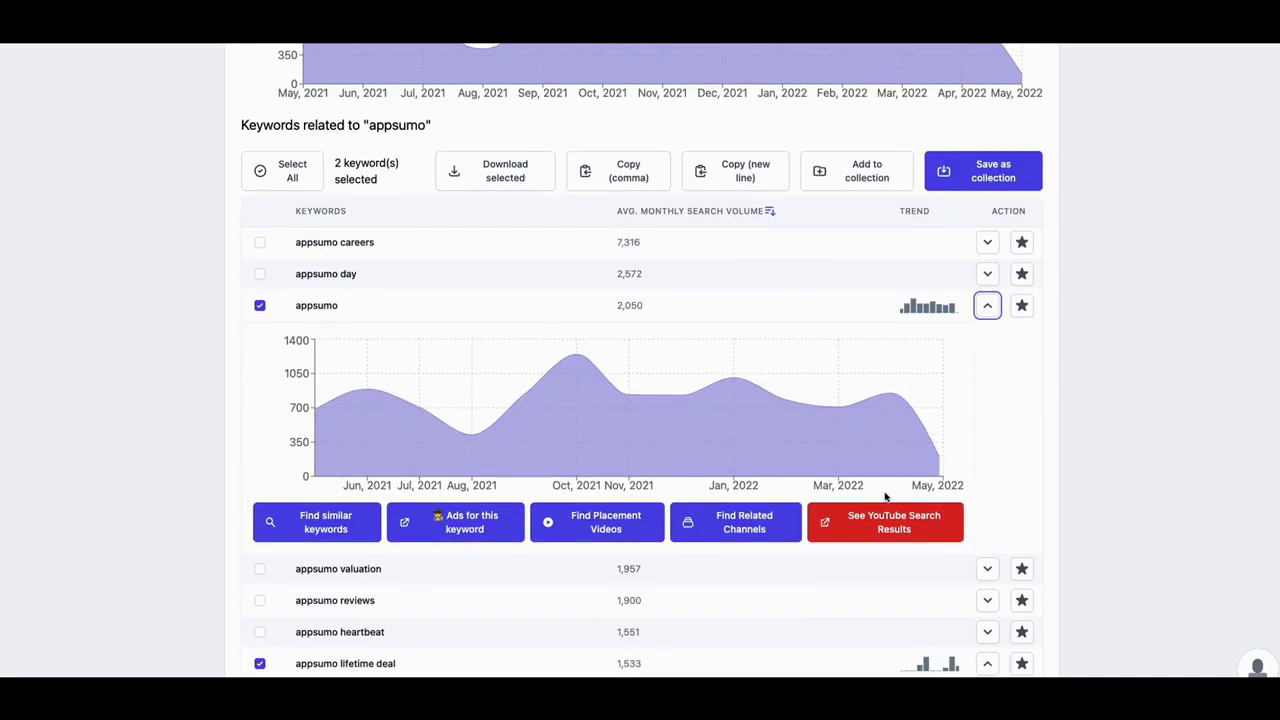
# Step: Review the Similar Keywords list below the related keywords and expand the trend chart for "affiliate program"
pyautogui.scroll(-3, 926, 436)
pyautogui.scroll(-8, 926, 436)
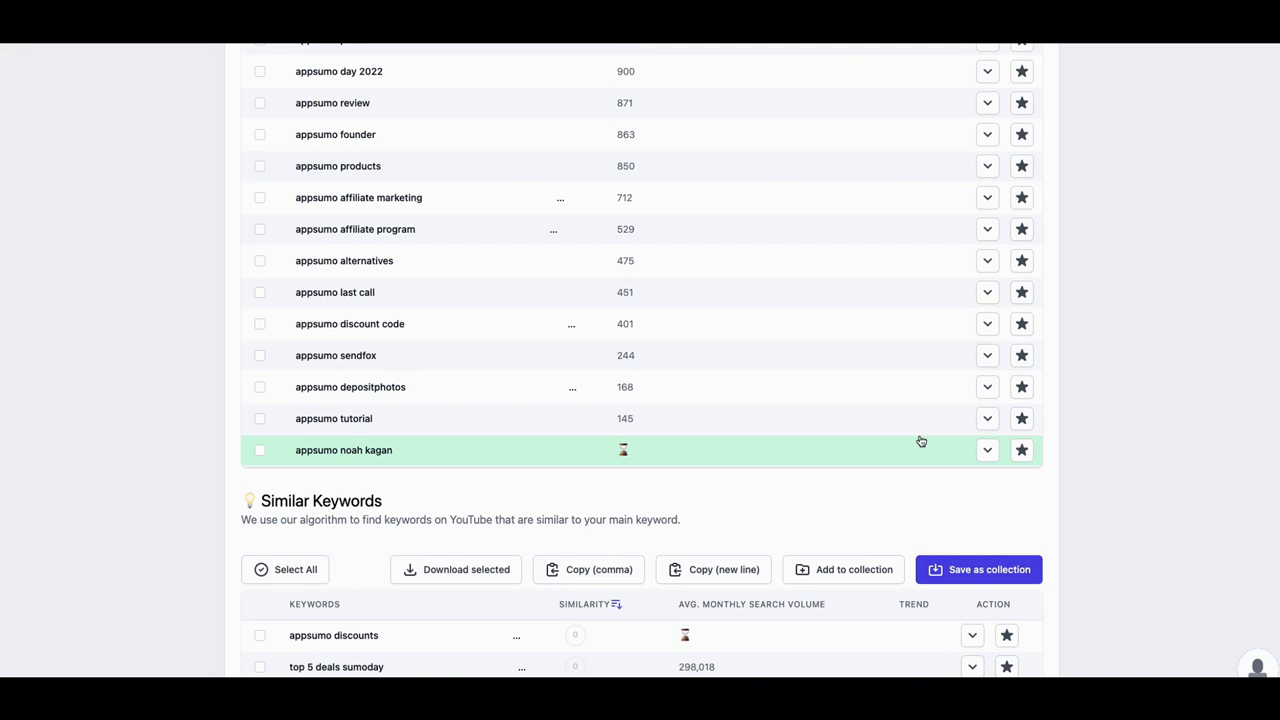
pyautogui.scroll(-2, 909, 387)
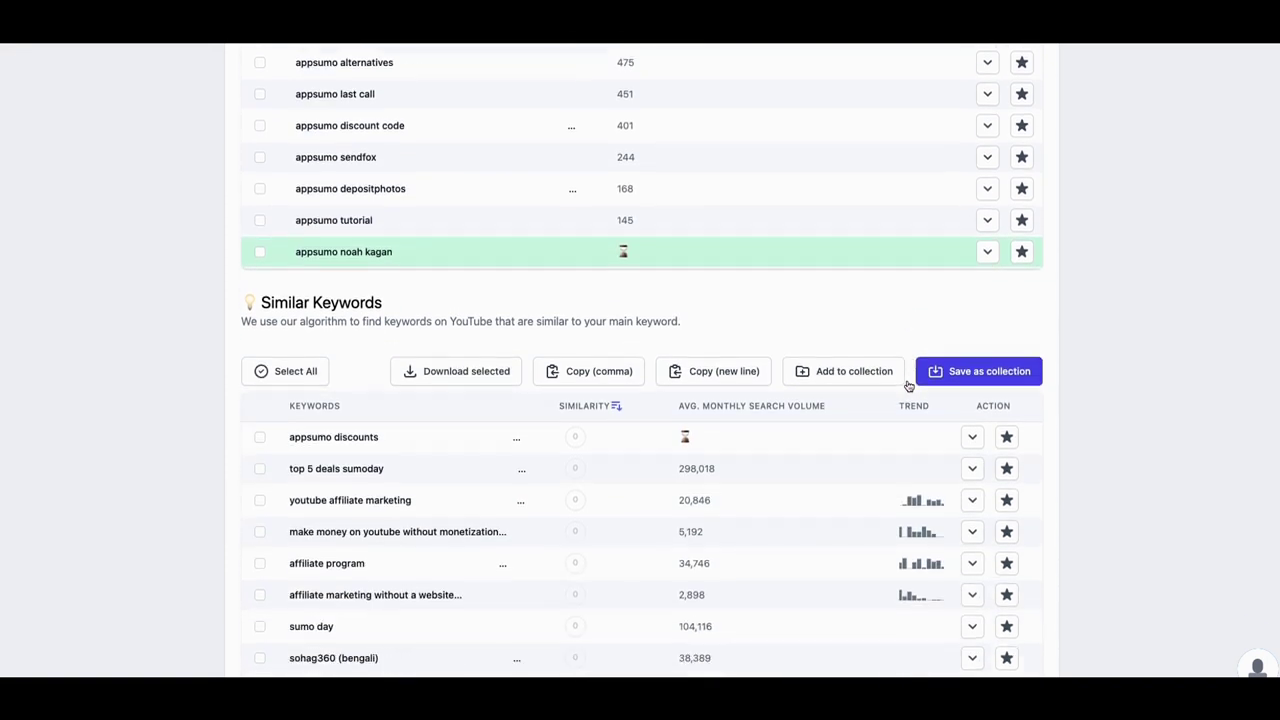
pyautogui.scroll(-1, 771, 438)
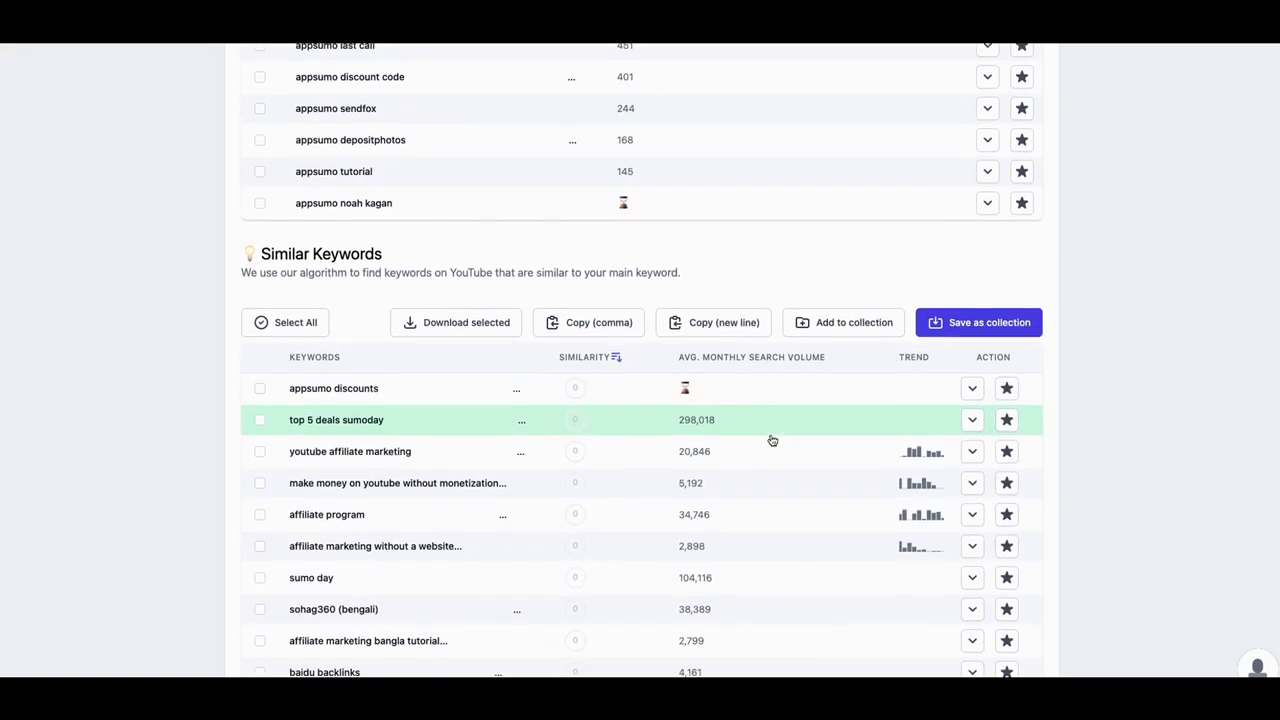
pyautogui.scroll(-1, 772, 445)
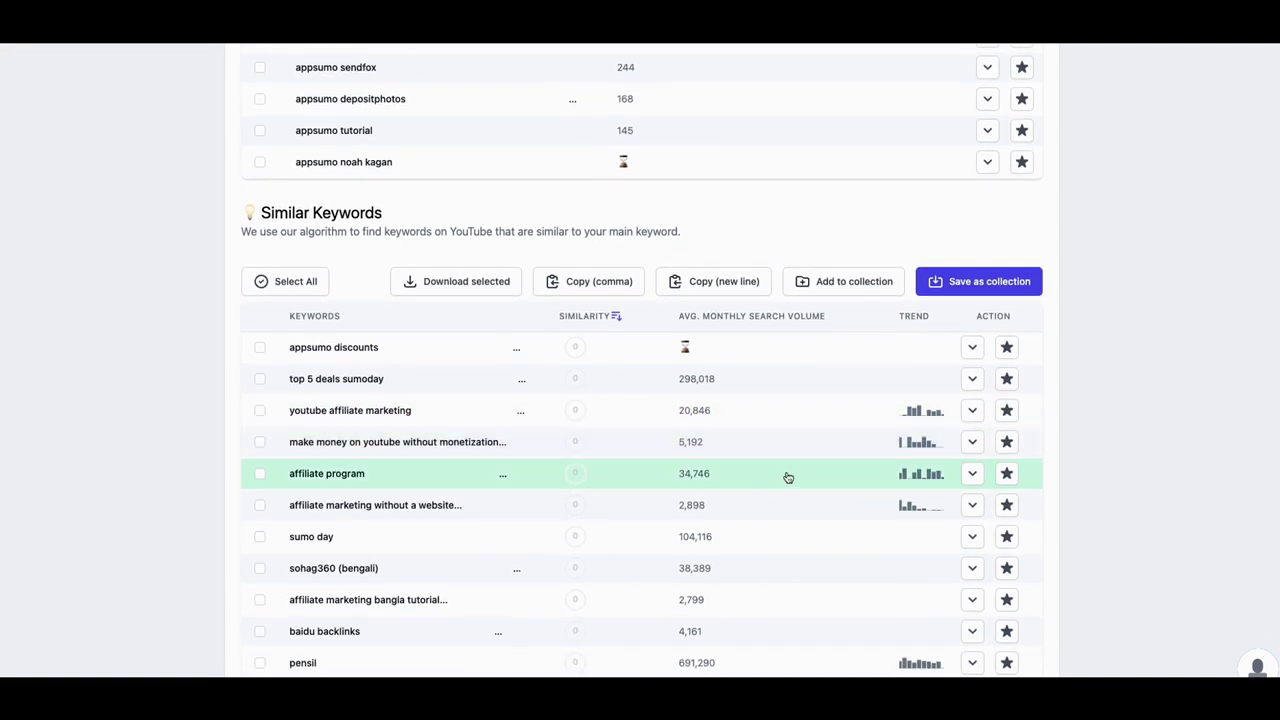
pyautogui.click(972, 474)
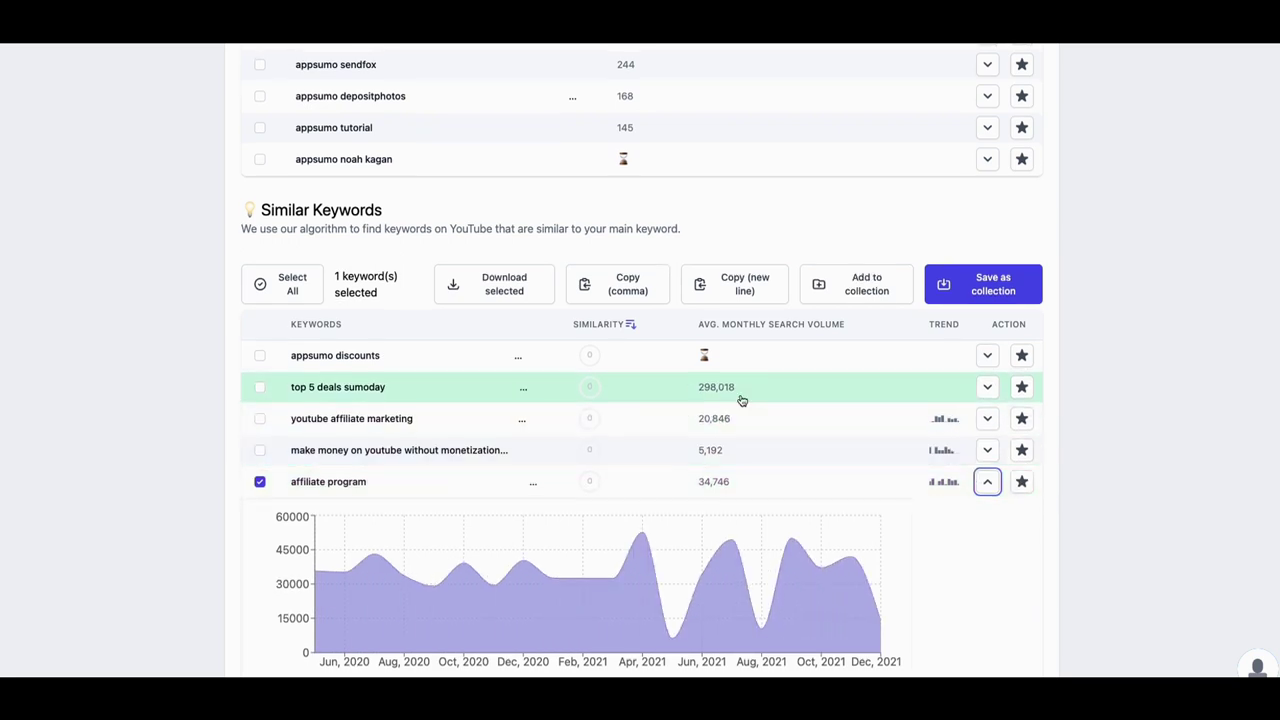
# Step: Run a new YouTube keyword search for "hair care" and review its volume trend and related keywords
pyautogui.scroll(5, 745, 395)
pyautogui.scroll(10, 748, 386)
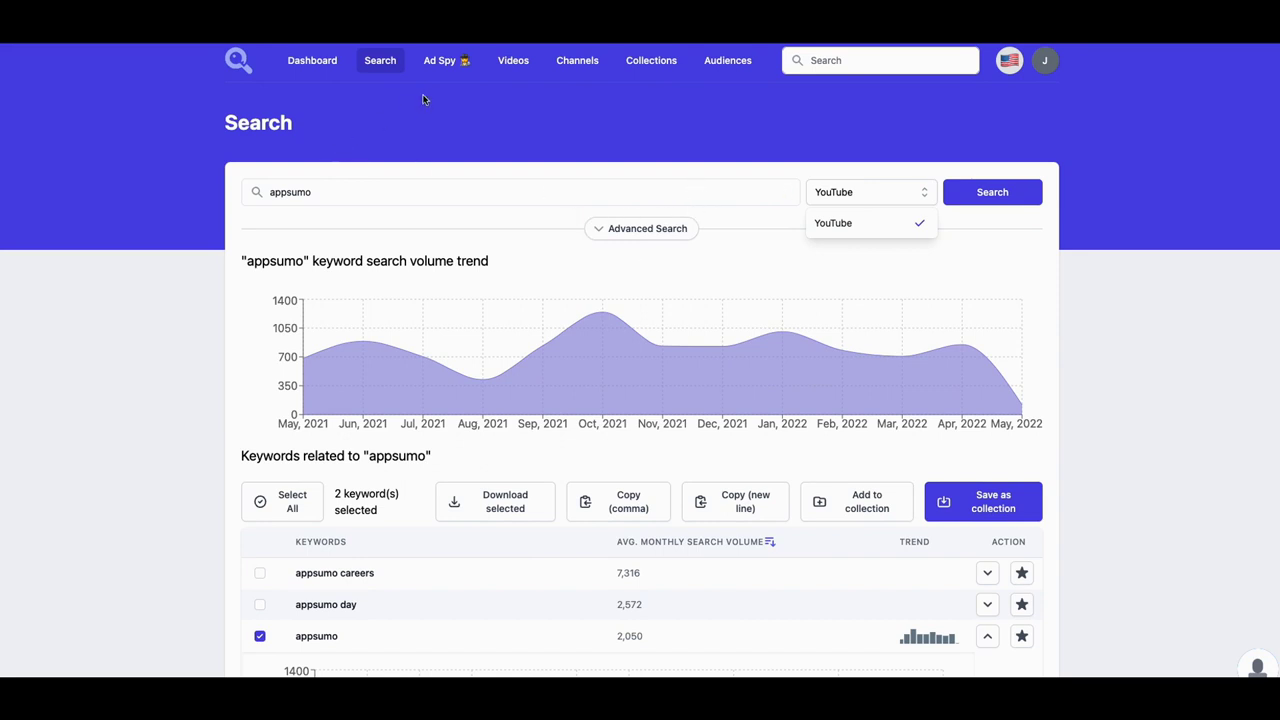
pyautogui.click(321, 194)
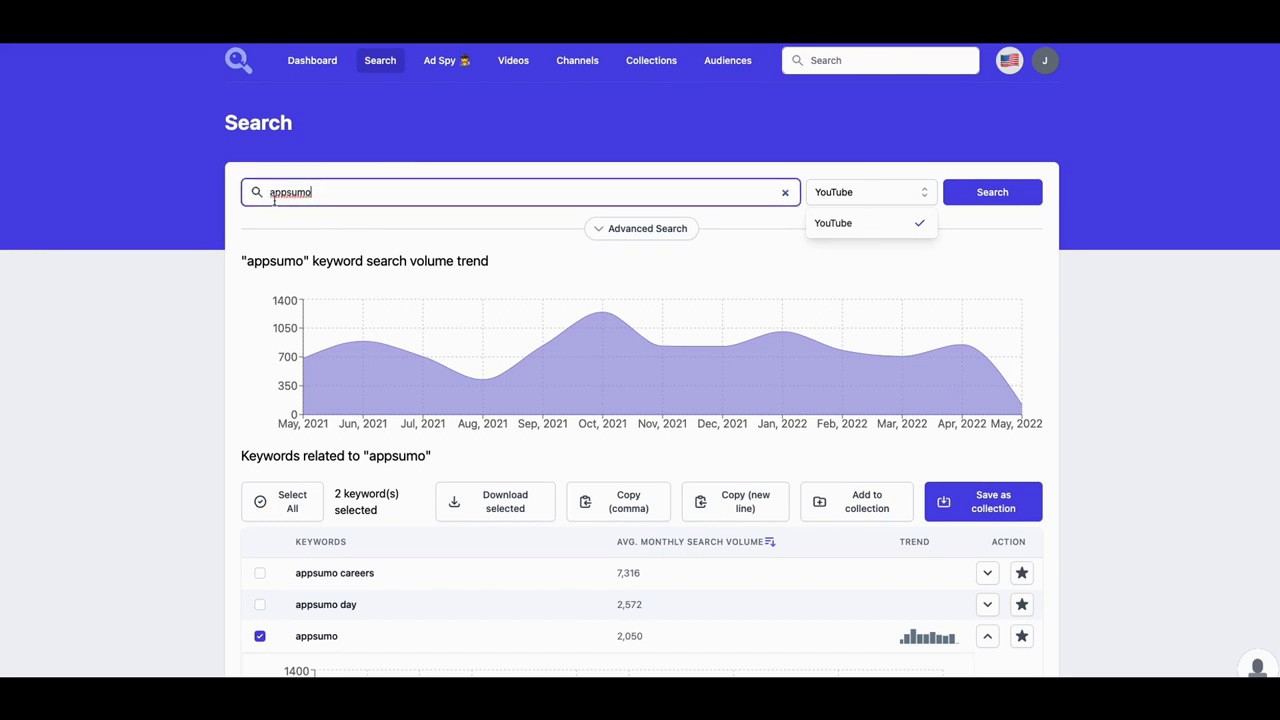
pyautogui.moveTo(314, 192); pyautogui.dragTo(260, 193)
pyautogui.write('hair care')
pyautogui.click(999, 197)
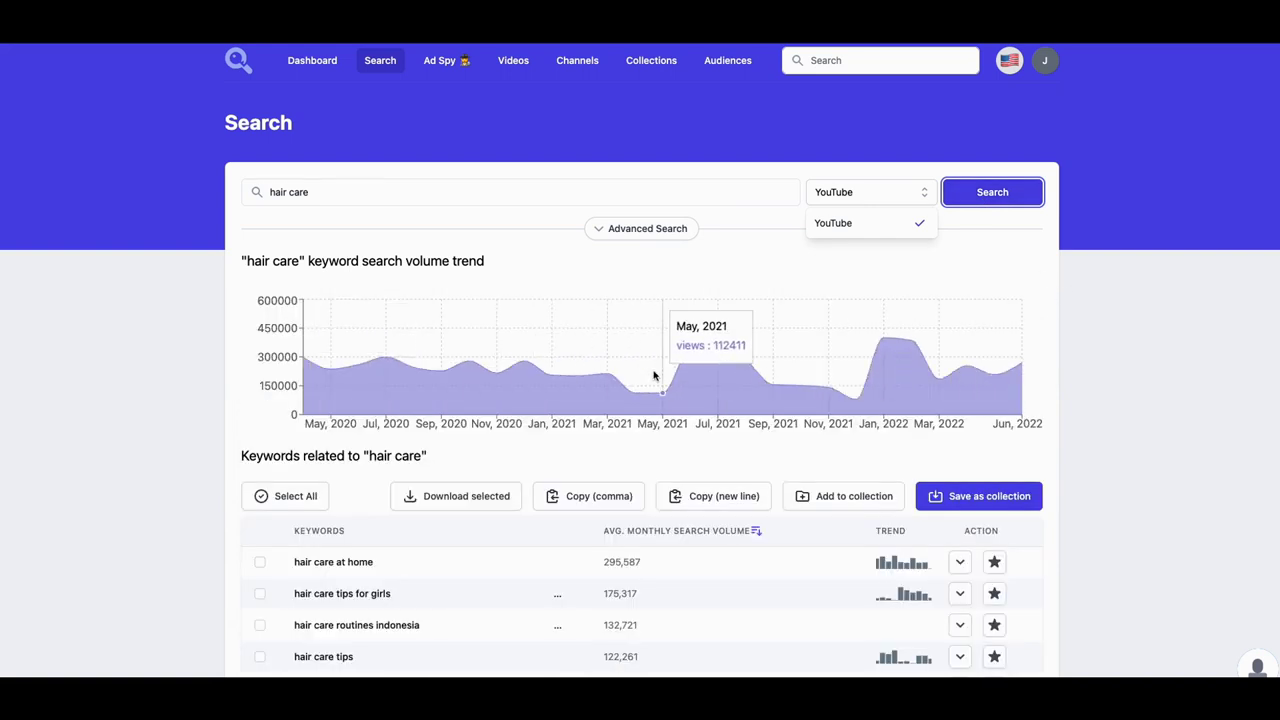
pyautogui.scroll(-5, 817, 312)
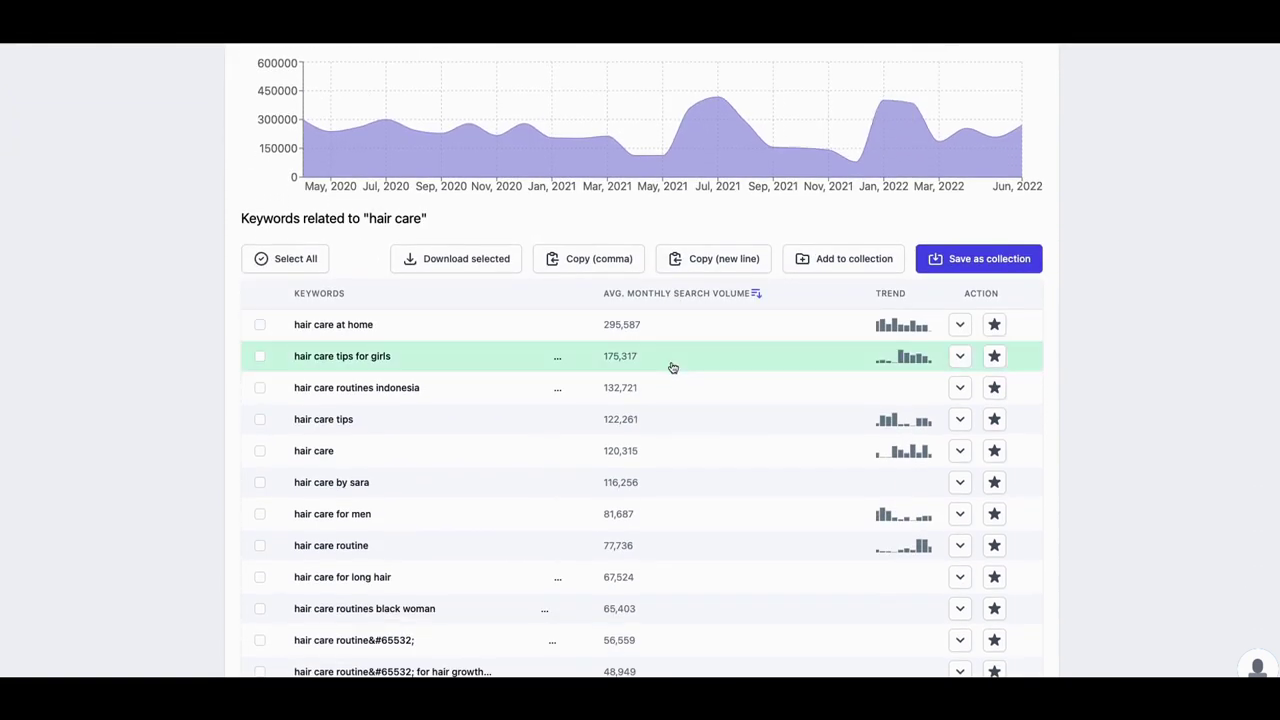
pyautogui.scroll(4, 700, 350)
pyautogui.scroll(1, 924, 315)
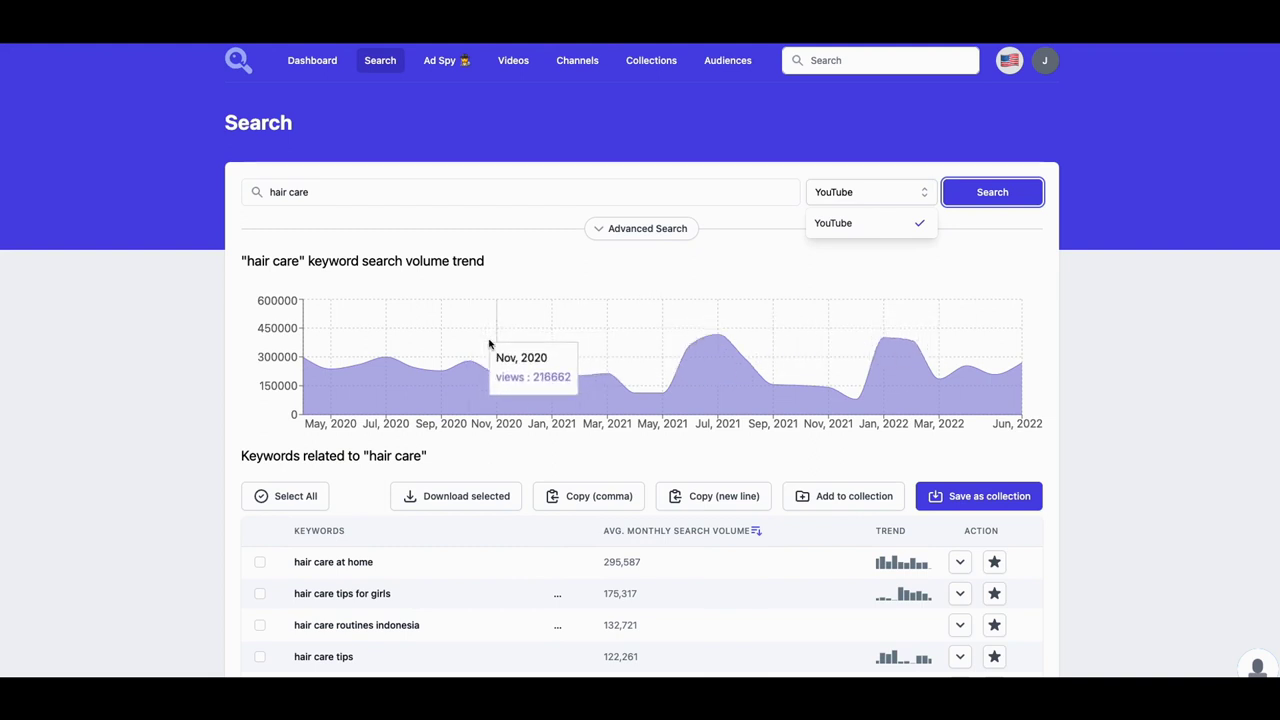
# Step: Leave the "hair care" results for the YouTube Ad Spy page and look through its list of ads
pyautogui.scroll(-3, 490, 345)
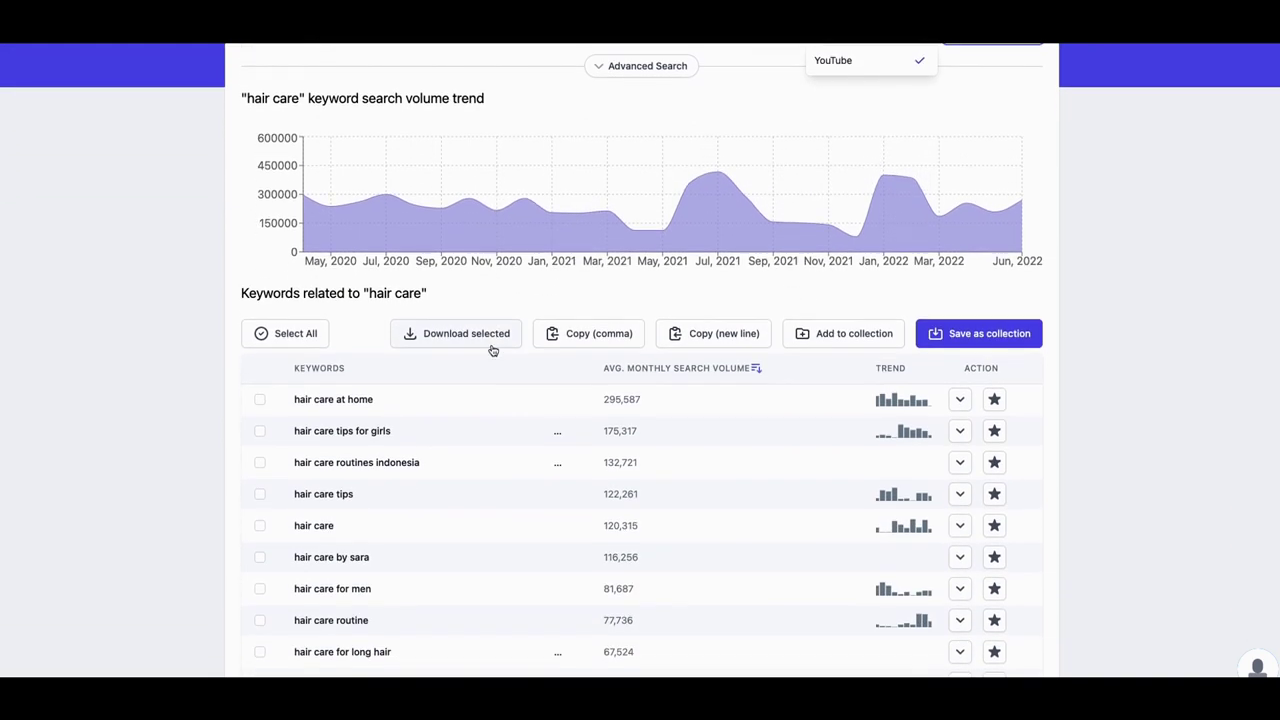
pyautogui.scroll(3, 540, 340)
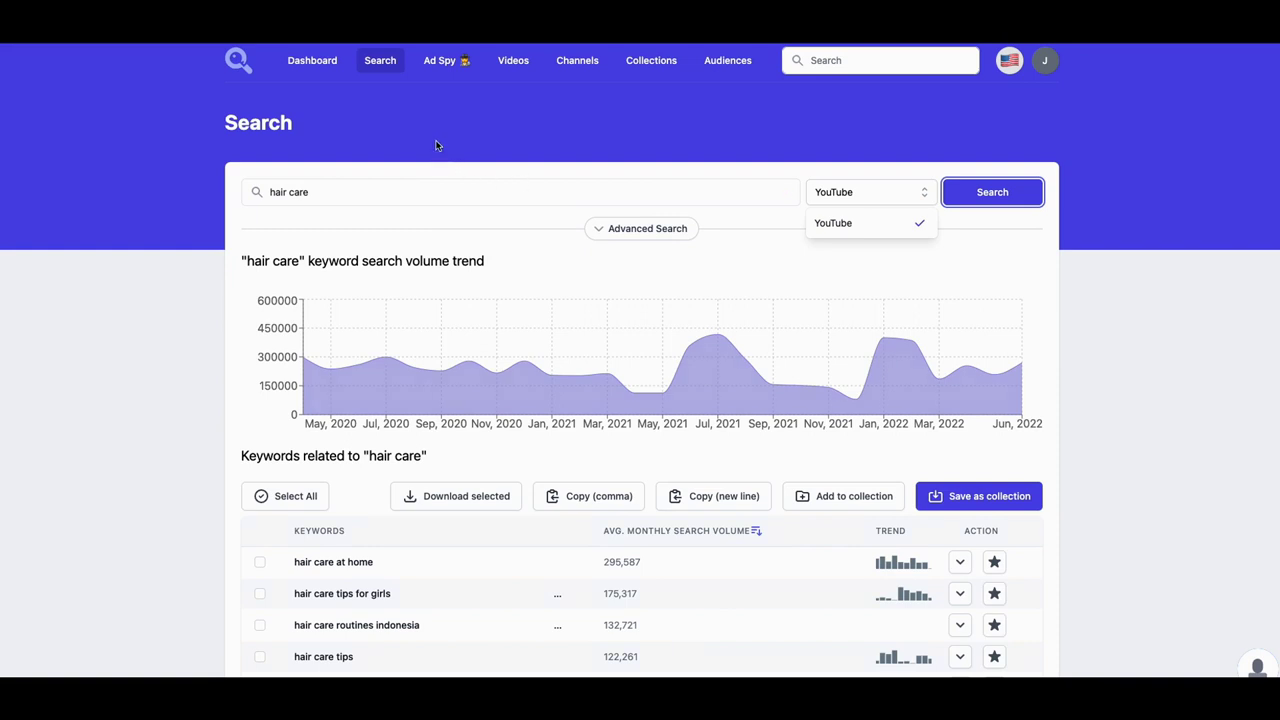
pyautogui.click(439, 64)
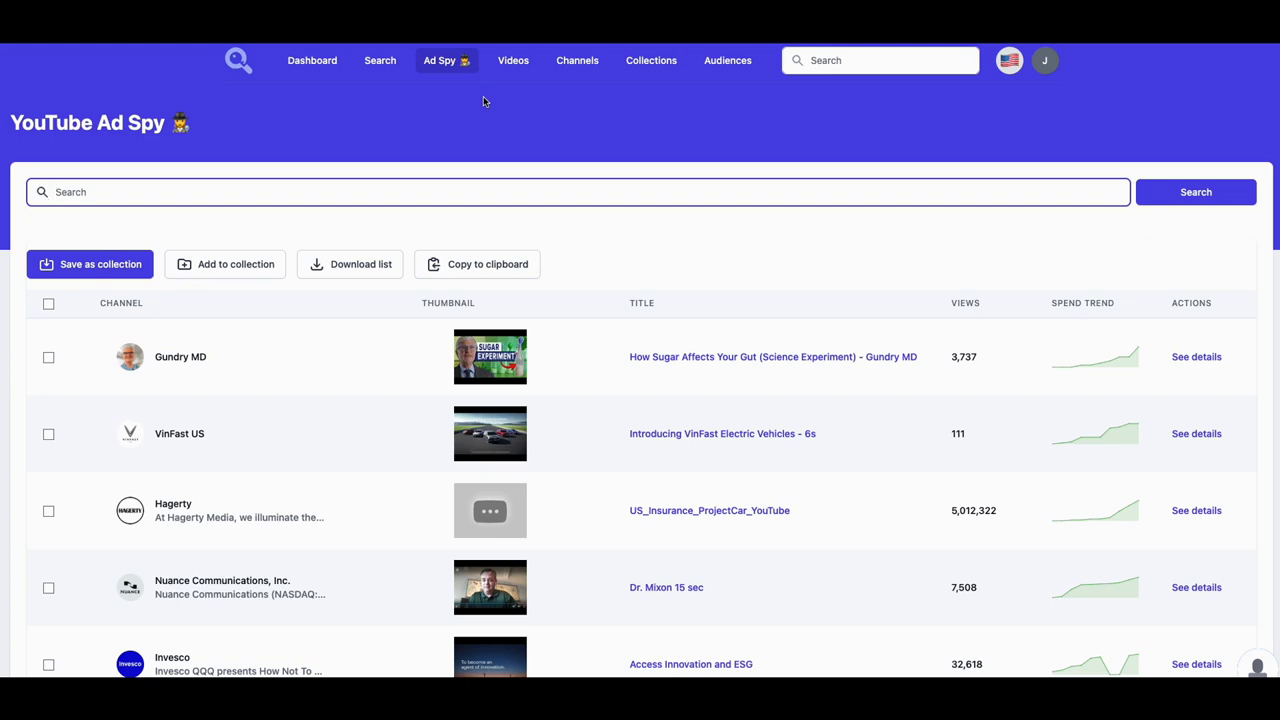
pyautogui.click(639, 185)
pyautogui.scroll(-3, 850, 307)
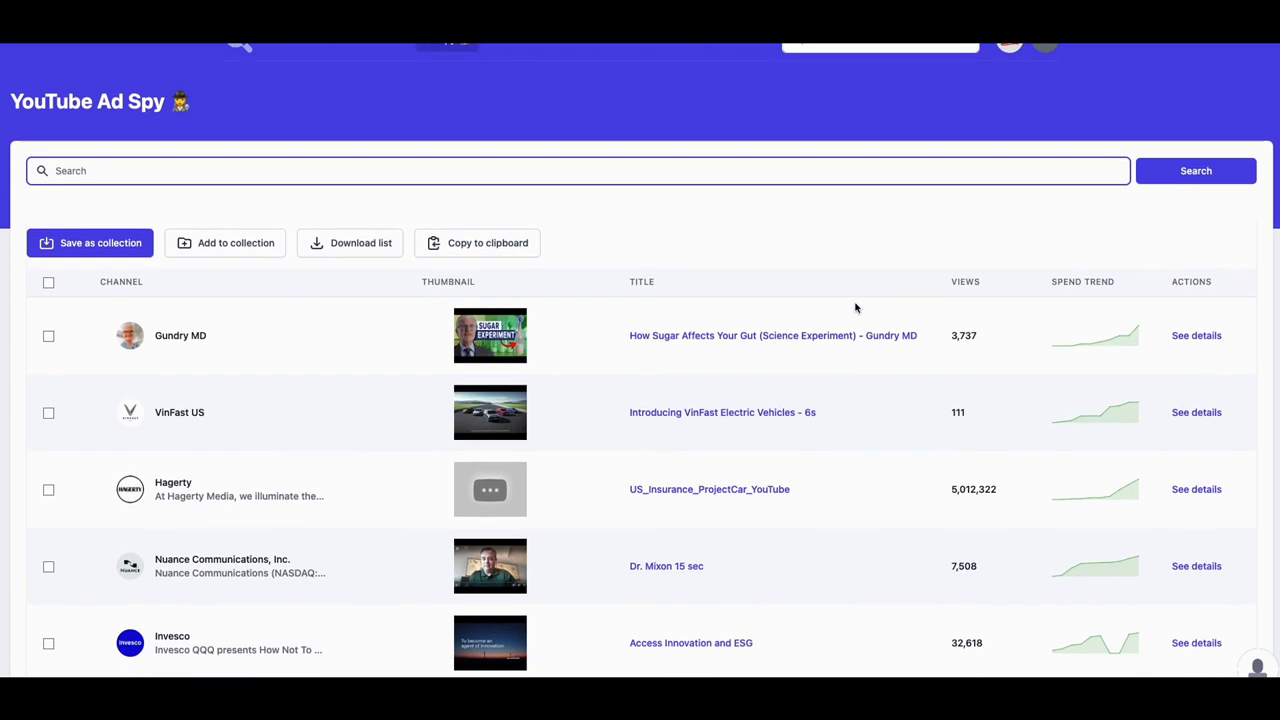
pyautogui.scroll(-1, 820, 300)
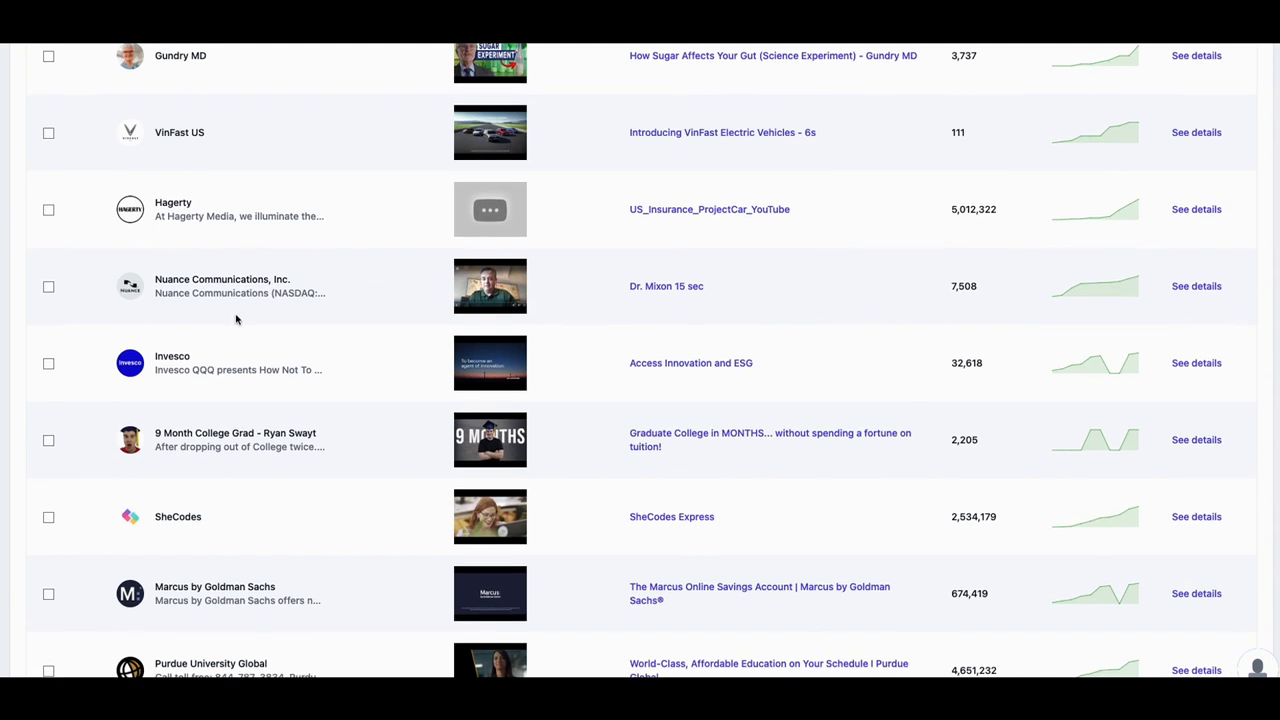
pyautogui.scroll(-1, 257, 314)
pyautogui.scroll(-2, 265, 318)
# Step: Search the YouTube ads for "shopify" and look through the matching ads
pyautogui.scroll(7, 265, 318)
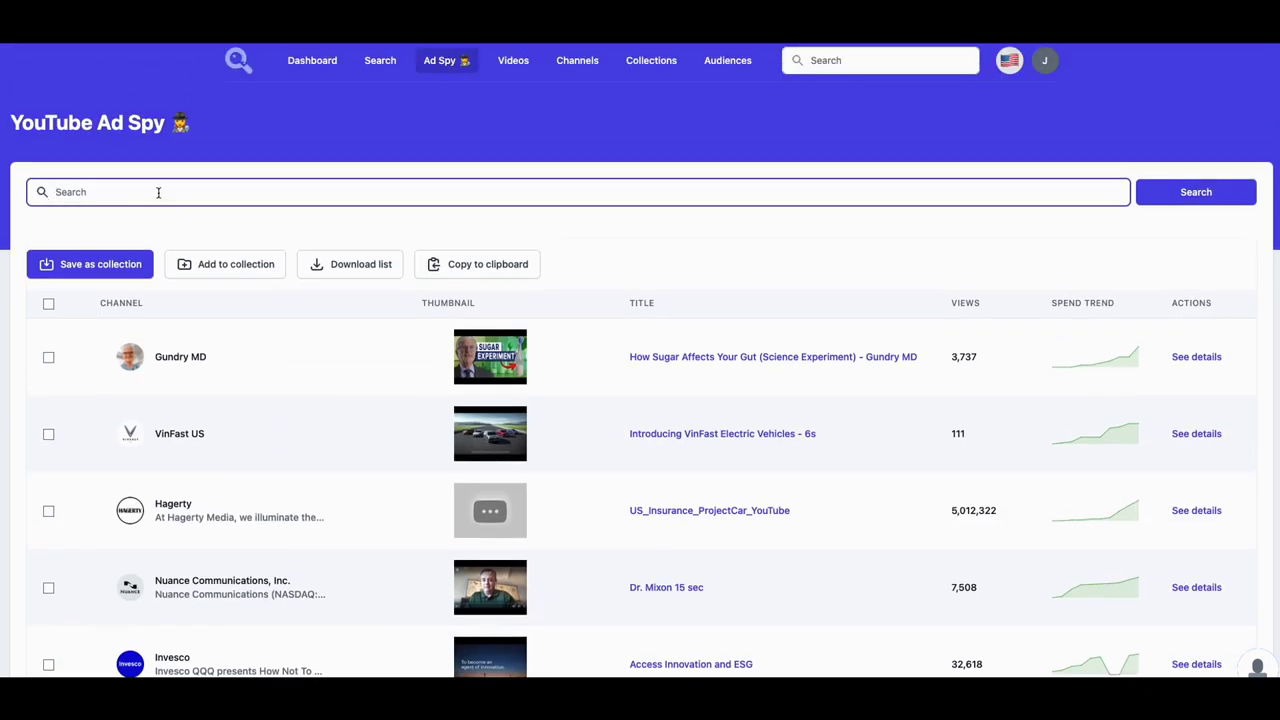
pyautogui.write('shopify')
pyautogui.press('Return')
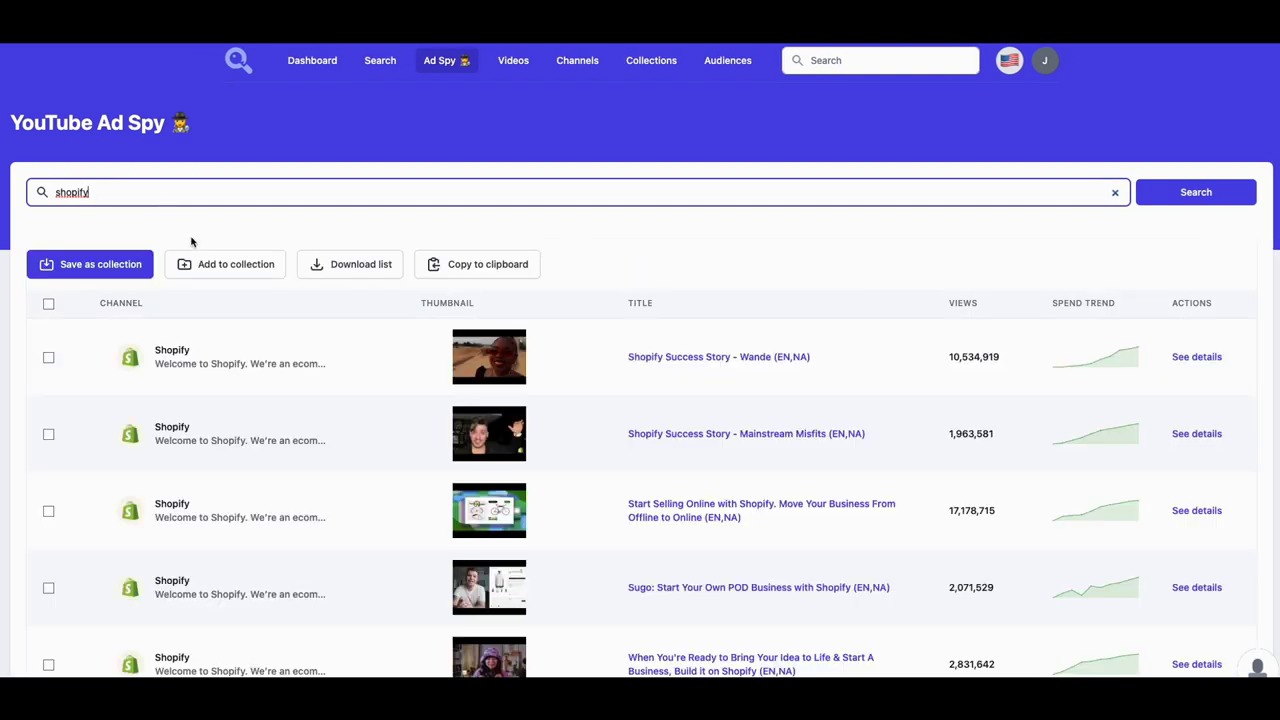
pyautogui.scroll(-2, 252, 285)
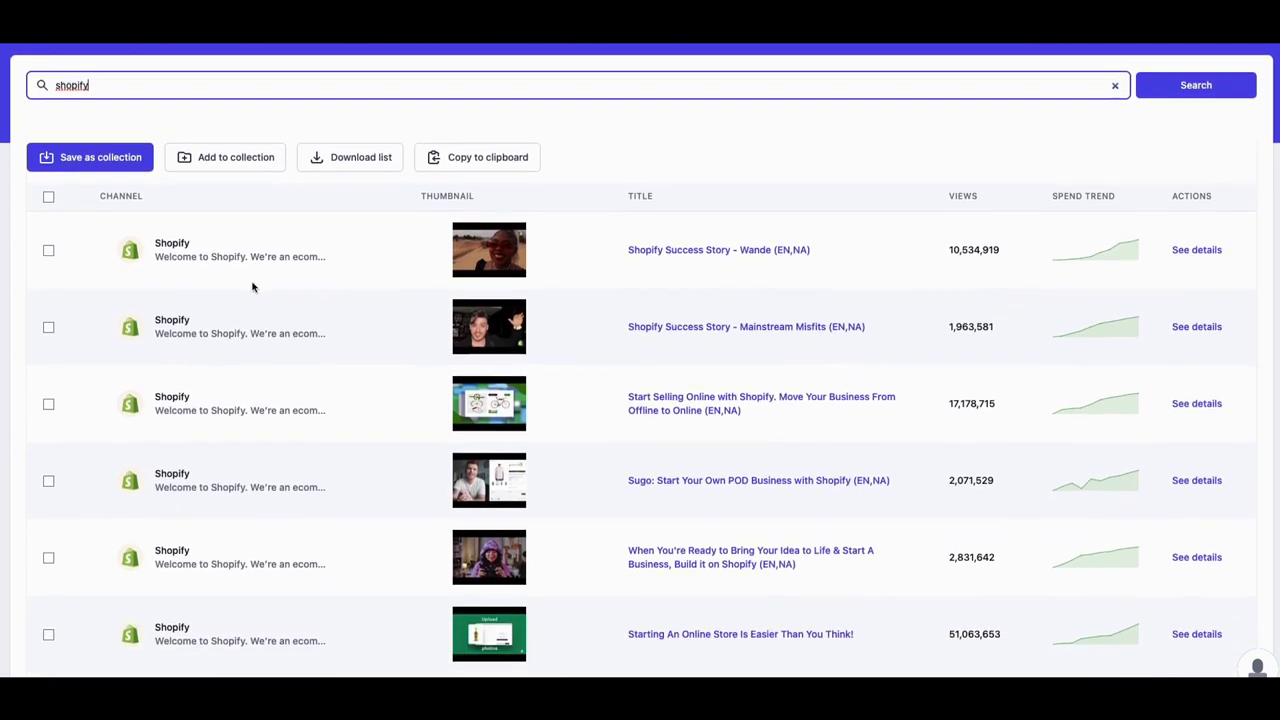
pyautogui.scroll(-6, 252, 287)
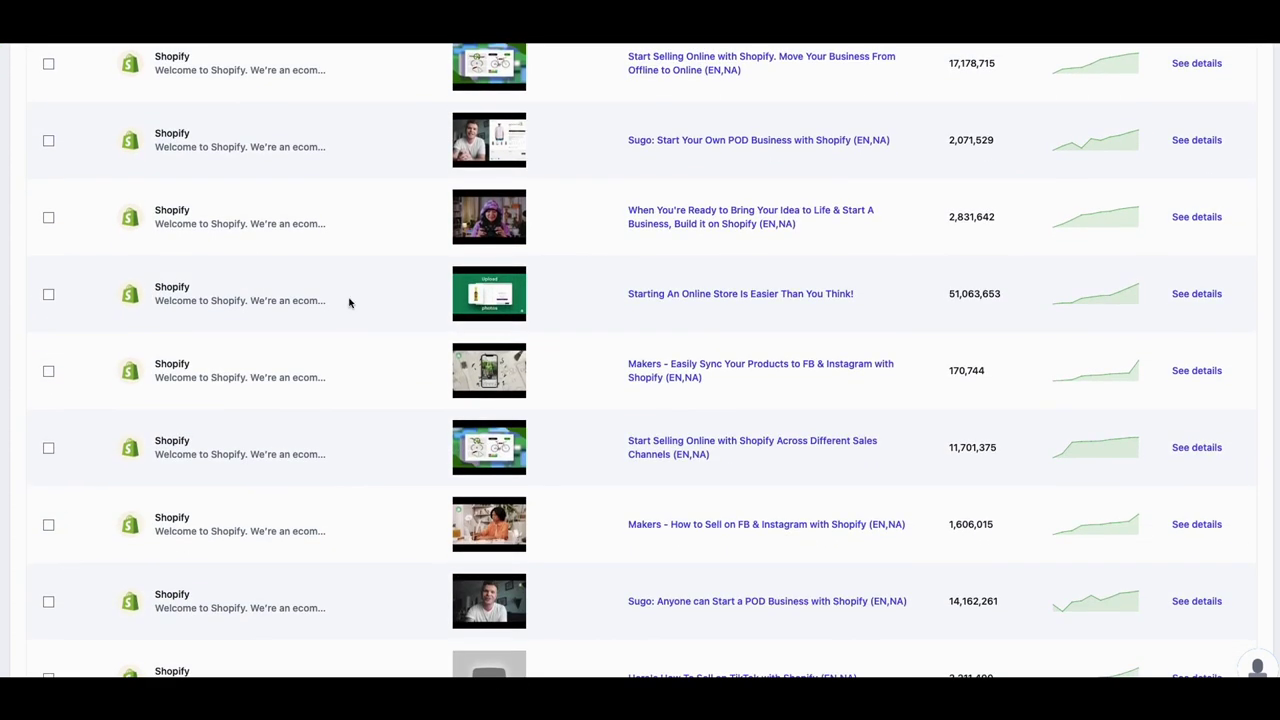
# Step: Open the Shopify ad "Starting An Online Store Is Easier Than You Think!" and review its landing page, views chart and possible keywords
pyautogui.click(785, 296)
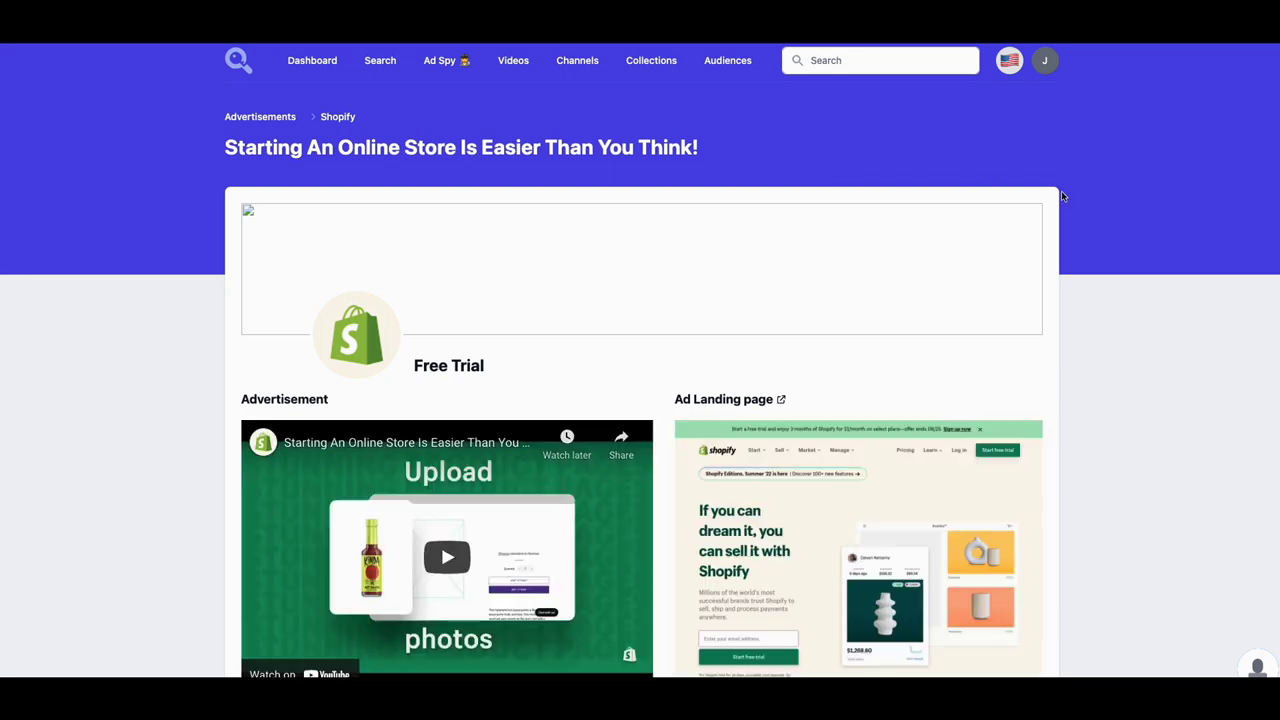
pyautogui.scroll(-3, 1030, 201)
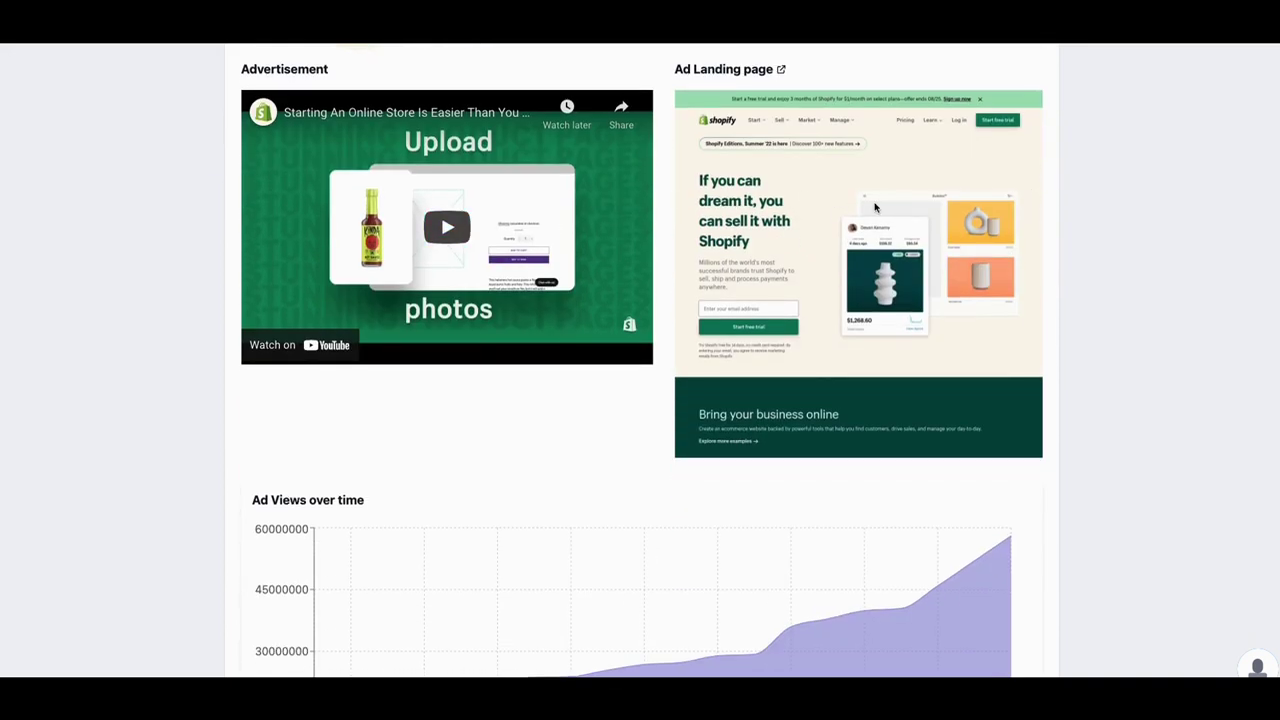
pyautogui.scroll(-2, 556, 212)
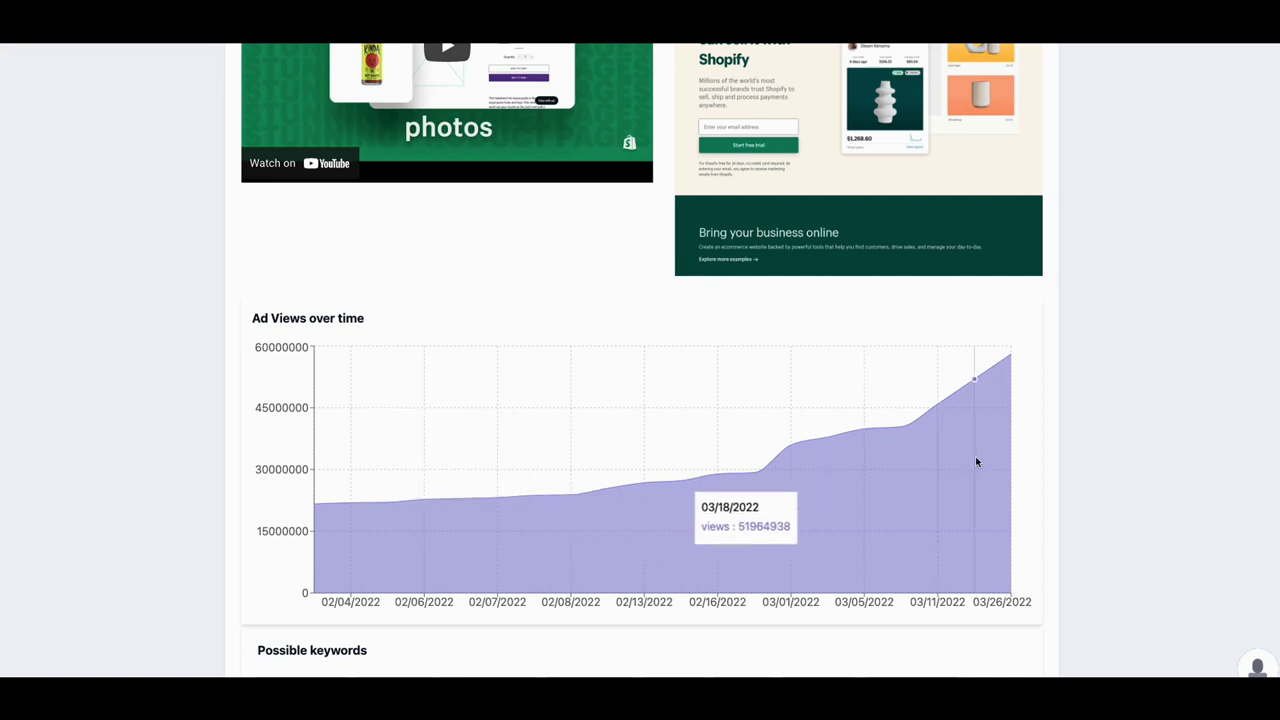
pyautogui.scroll(-3, 986, 379)
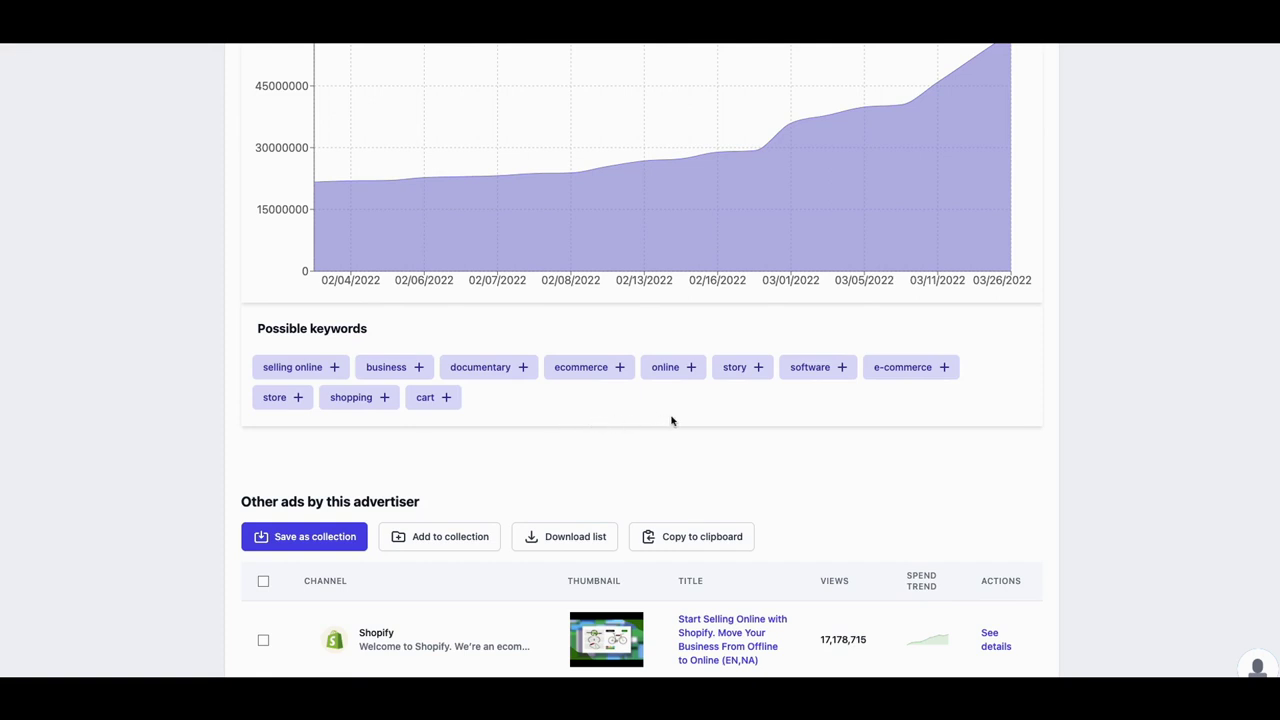
pyautogui.scroll(-1, 700, 400)
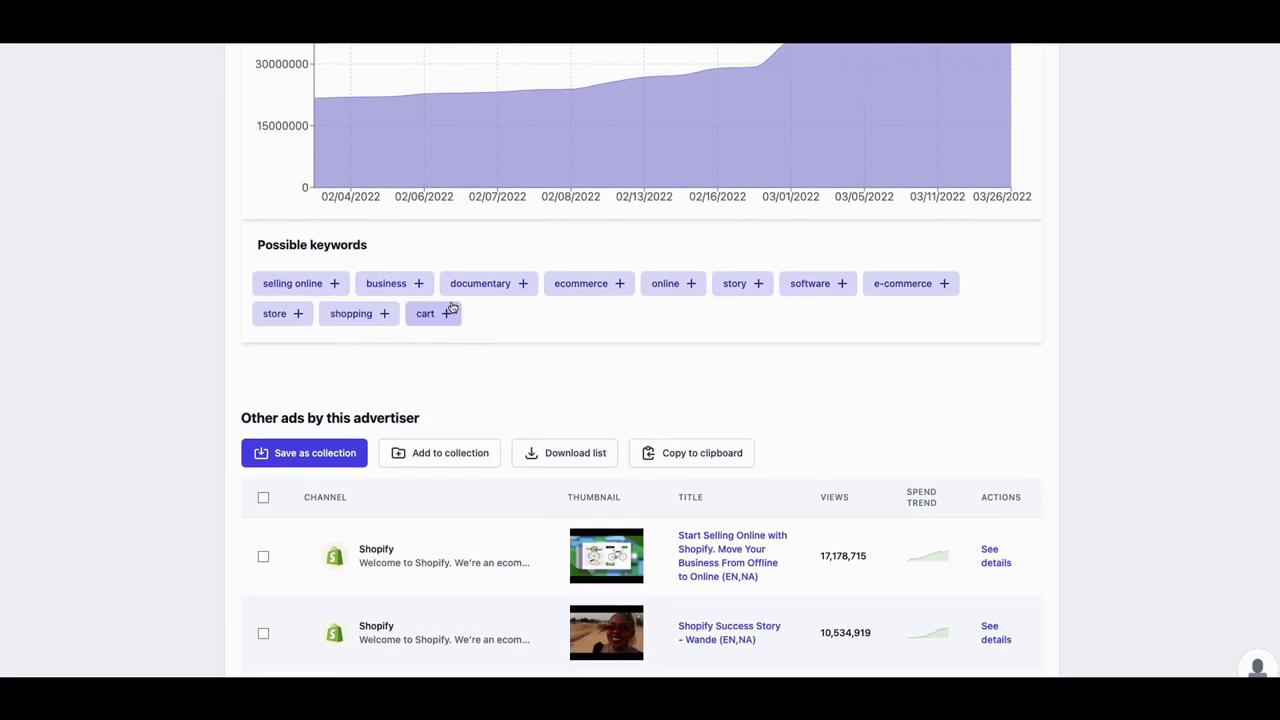
pyautogui.scroll(-1, 680, 323)
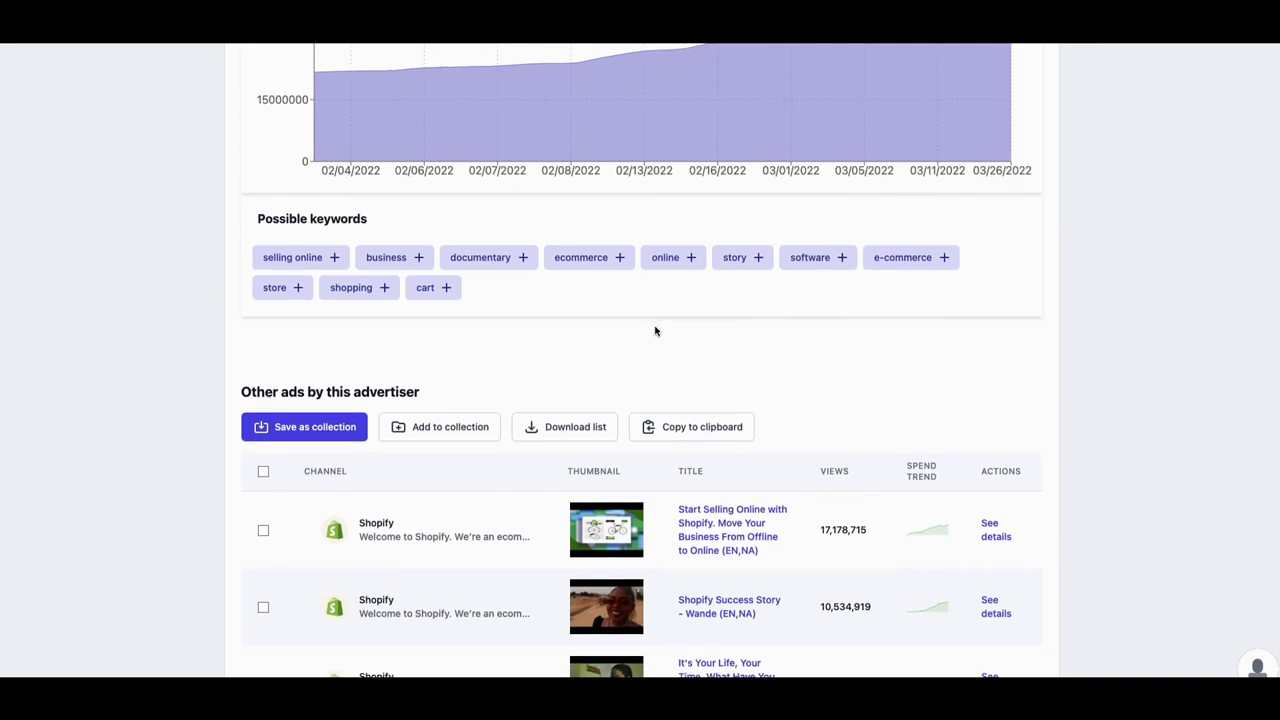
# Step: Examine the list of other ads by Shopify on the ad's detail page
pyautogui.scroll(-3, 500, 371)
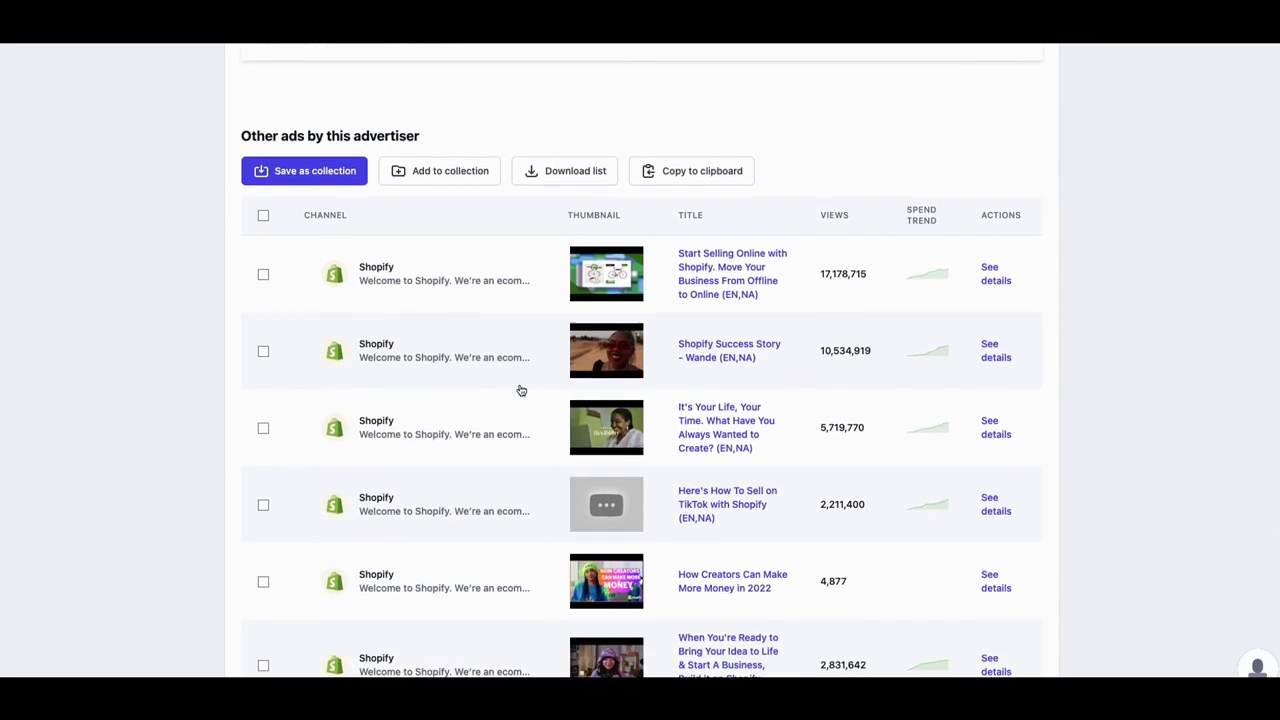
pyautogui.scroll(-5, 521, 391)
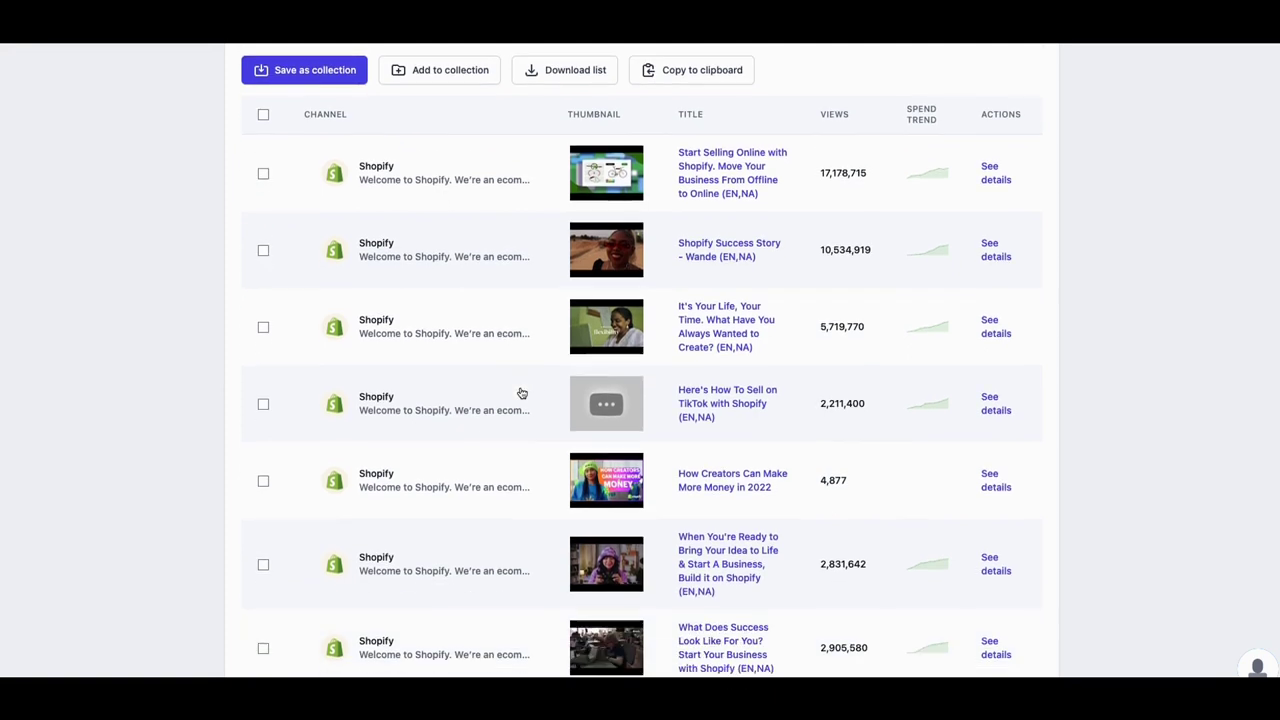
pyautogui.scroll(-3, 521, 391)
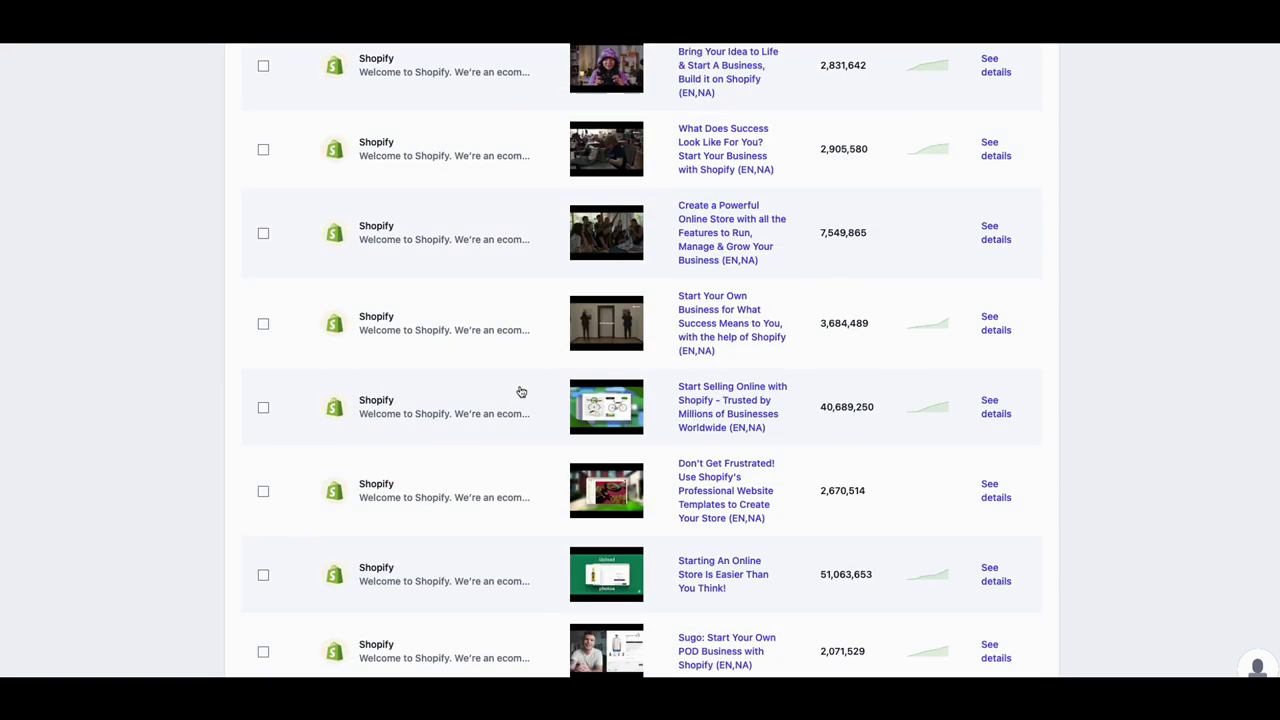
pyautogui.scroll(2, 521, 391)
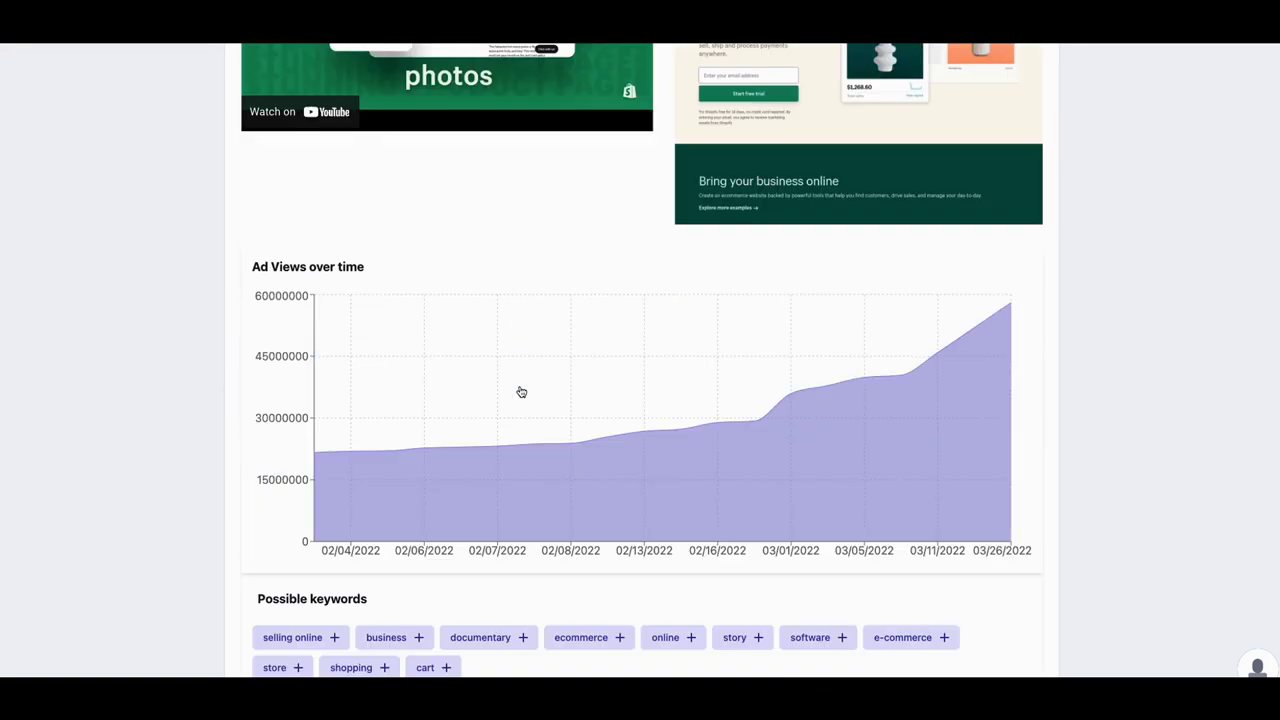
pyautogui.scroll(6, 521, 391)
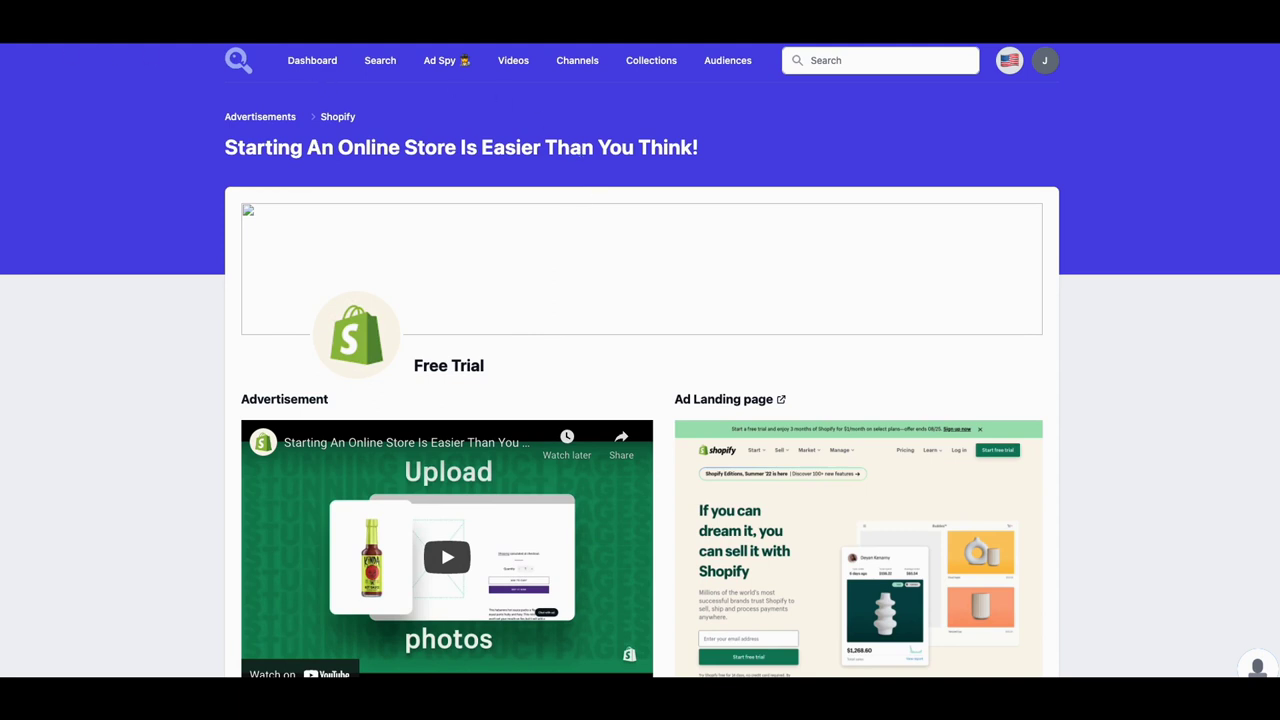
# Step: Return to the ad search results, clear the "shopify" query and rerun the search with no keyword
pyautogui.hotkey('alt', 'Left')
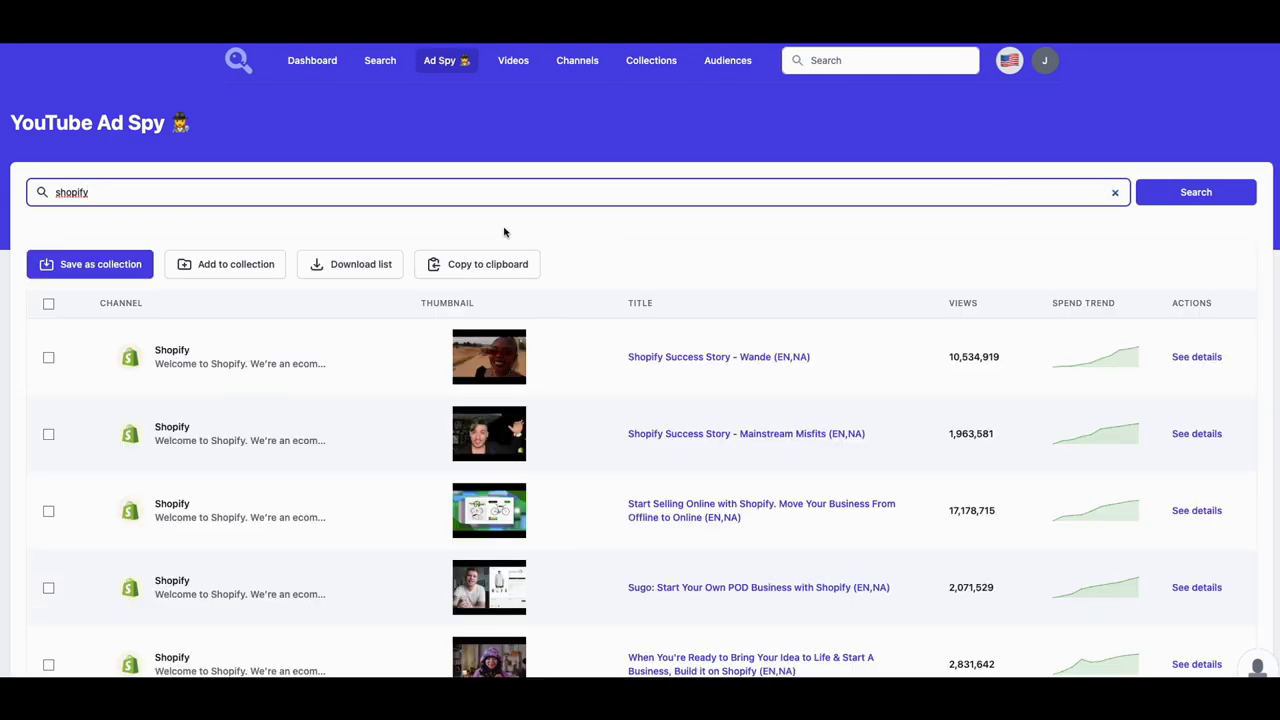
pyautogui.click(1115, 195)
pyautogui.scroll(-1, 537, 323)
pyautogui.scroll(-3, 537, 325)
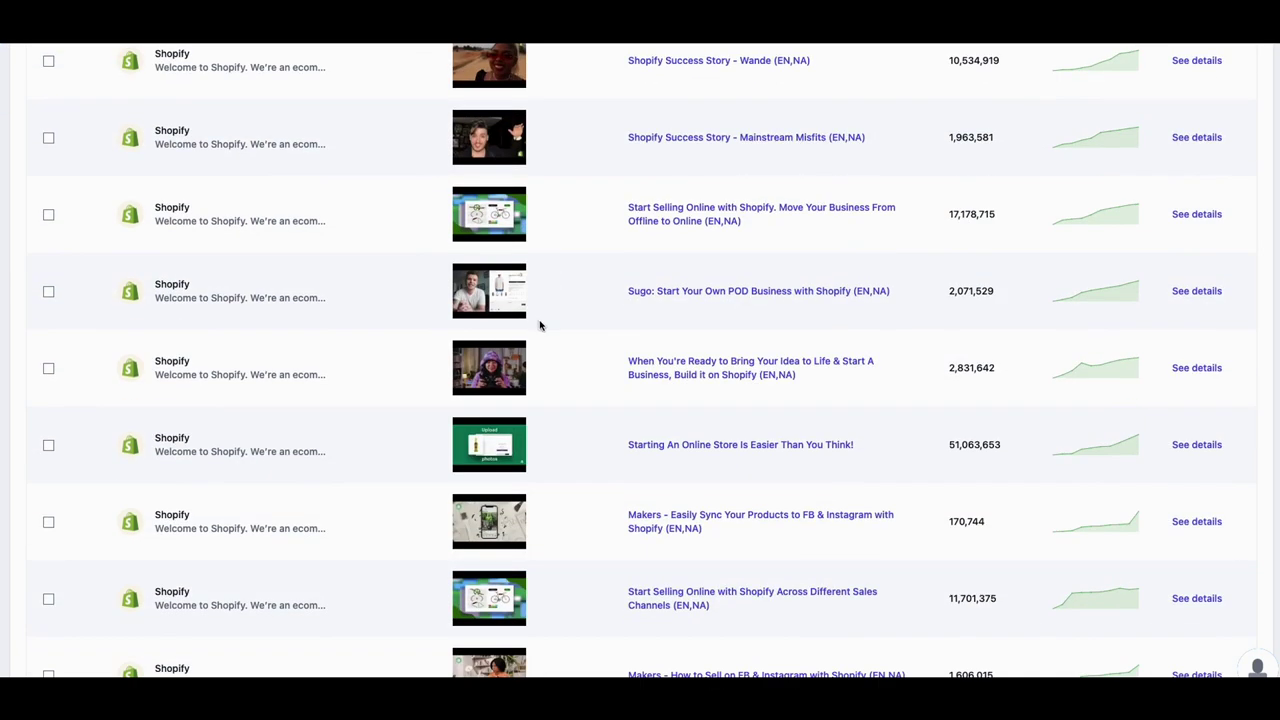
pyautogui.scroll(3, 639, 300)
pyautogui.click(1188, 195)
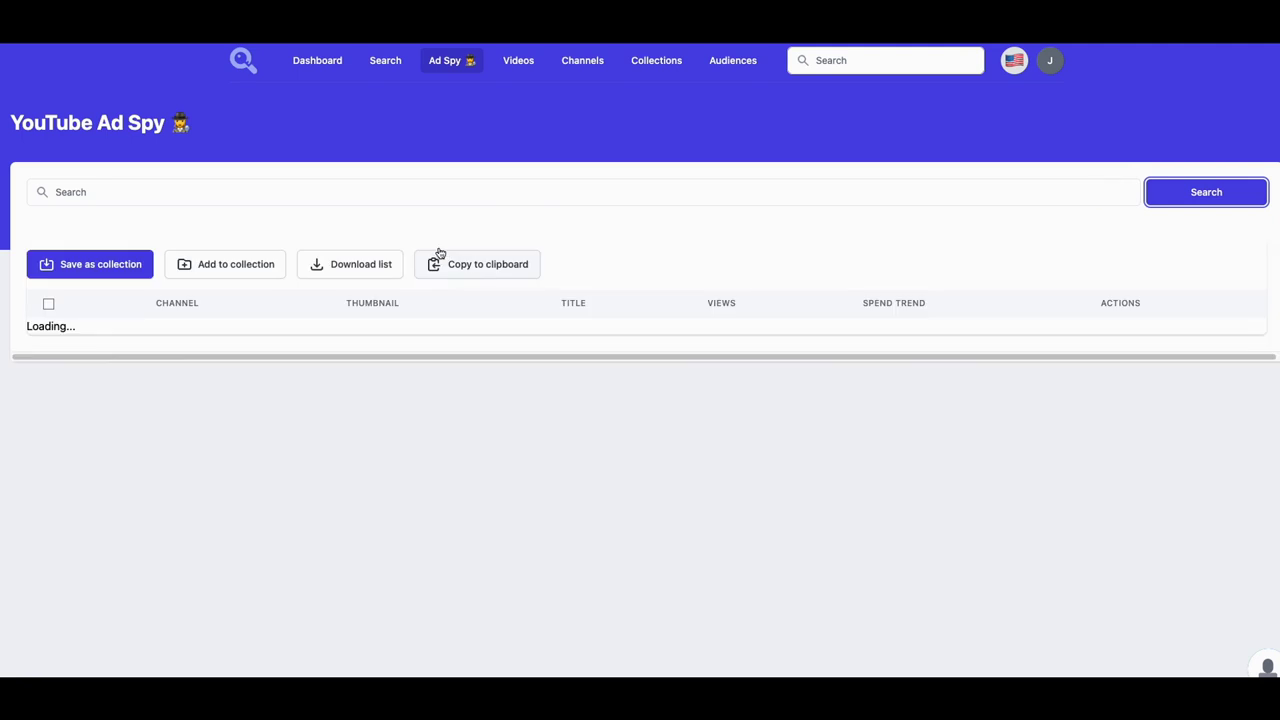
# Step: Look through the unfiltered ad list, open the Hagerty channel's pop-up and close it again
pyautogui.scroll(-1, 352, 395)
pyautogui.scroll(-3, 352, 395)
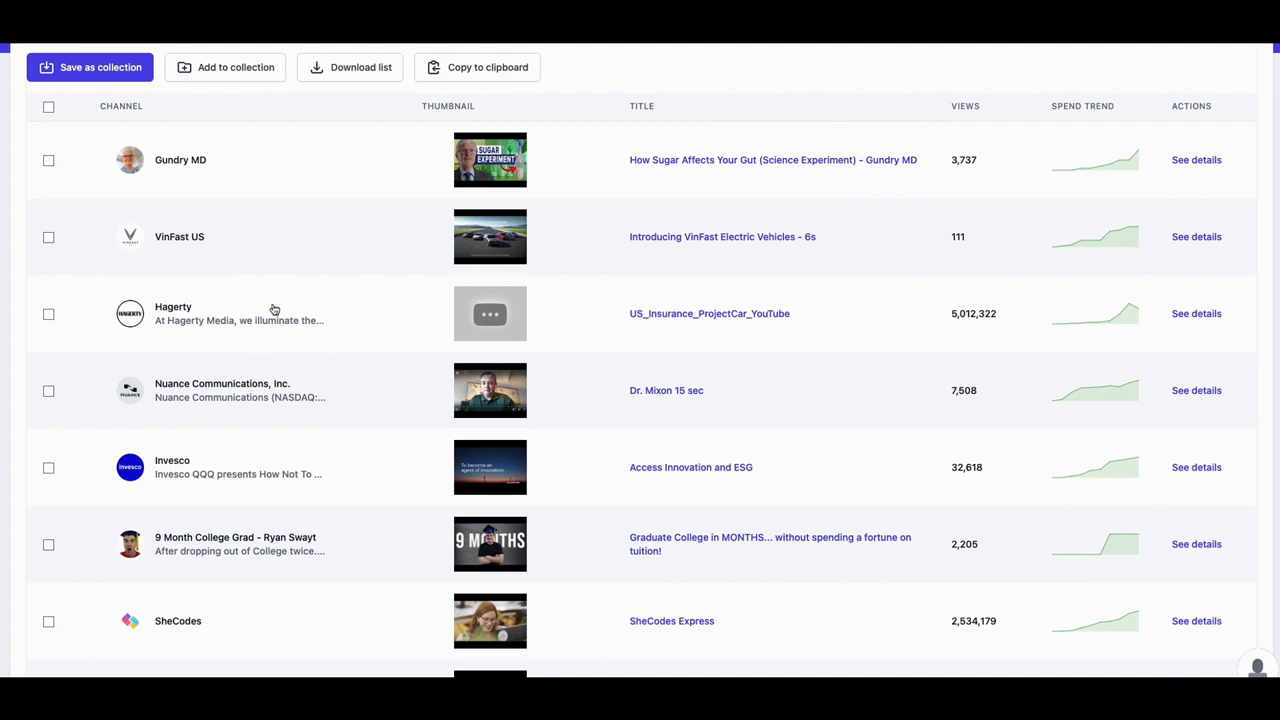
pyautogui.click(243, 320)
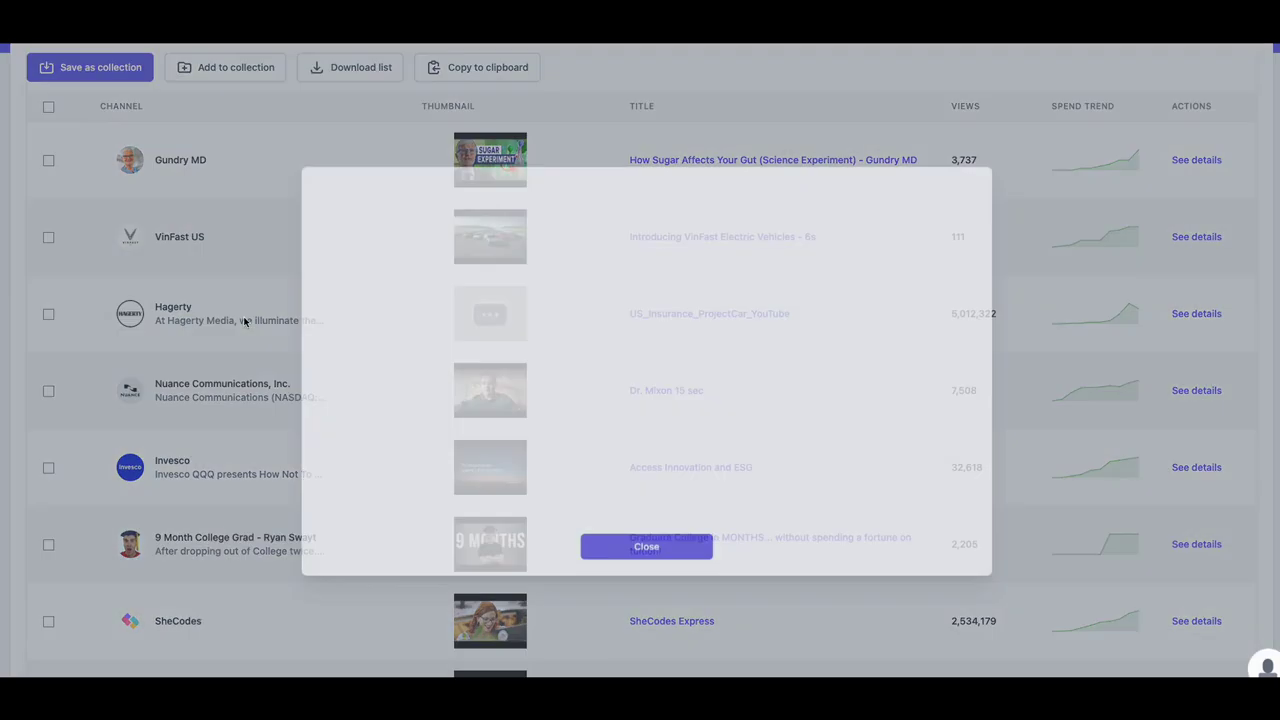
pyautogui.click(688, 550)
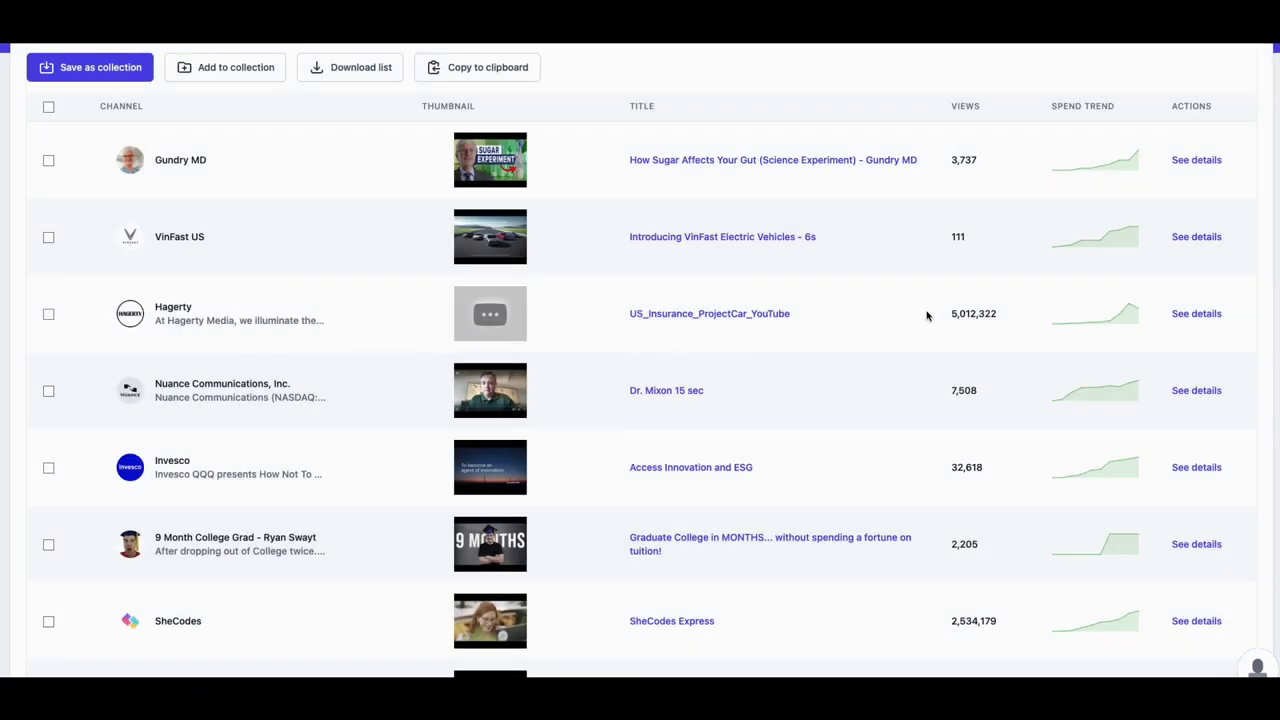
# Step: Open Hagerty's "US_Insurance_ProjectCar_YouTube" ad and review its landing page and the Ad Views over time chart
pyautogui.click(724, 316)
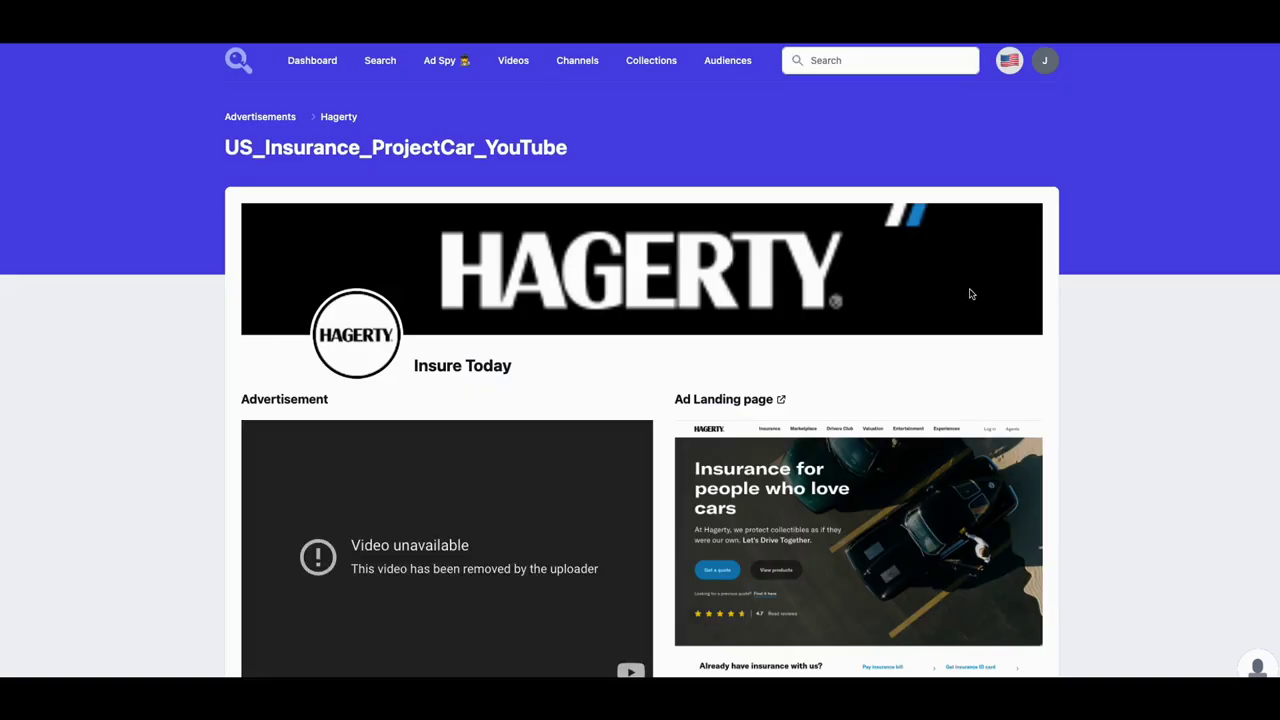
pyautogui.scroll(-1, 1018, 291)
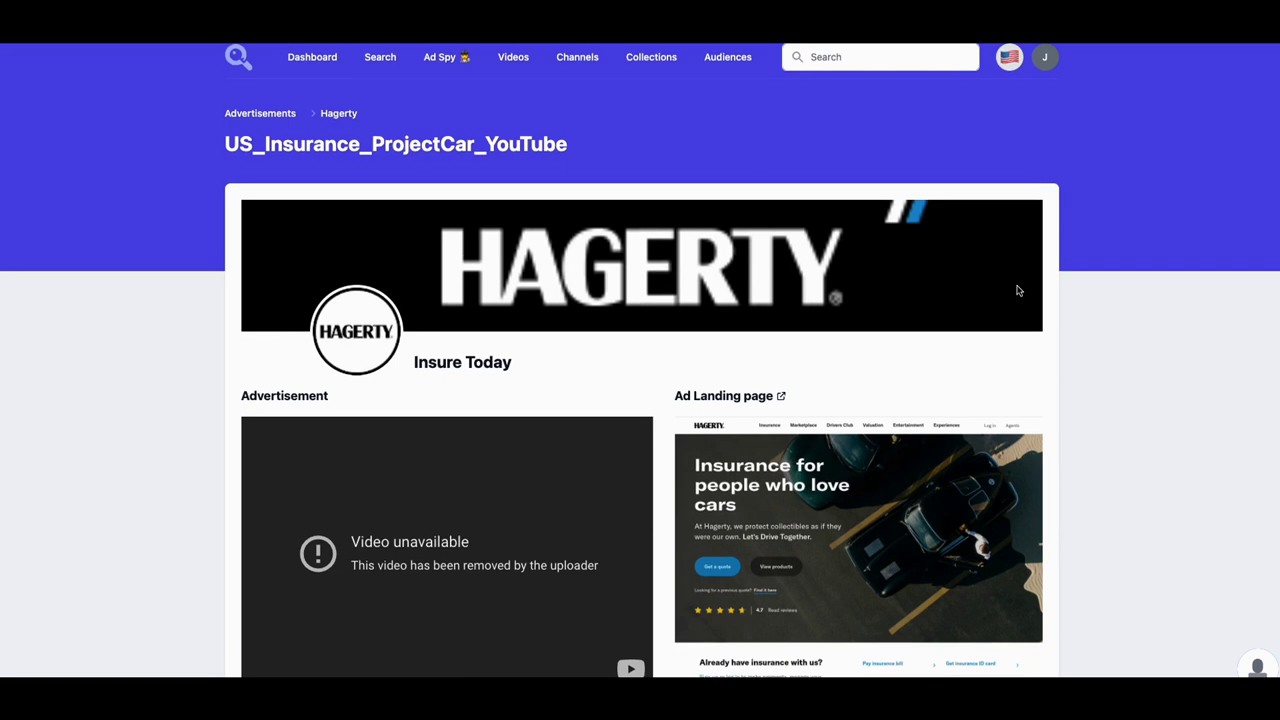
pyautogui.scroll(-2, 1016, 293)
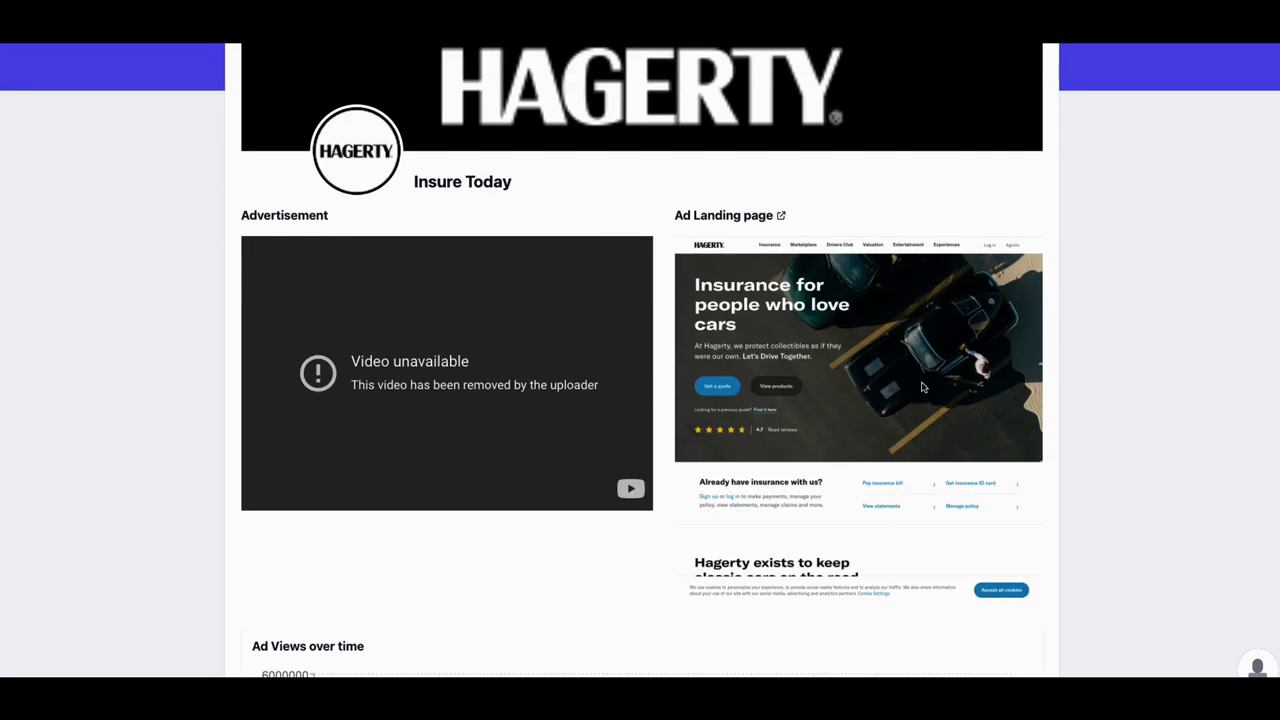
pyautogui.scroll(-1, 923, 387)
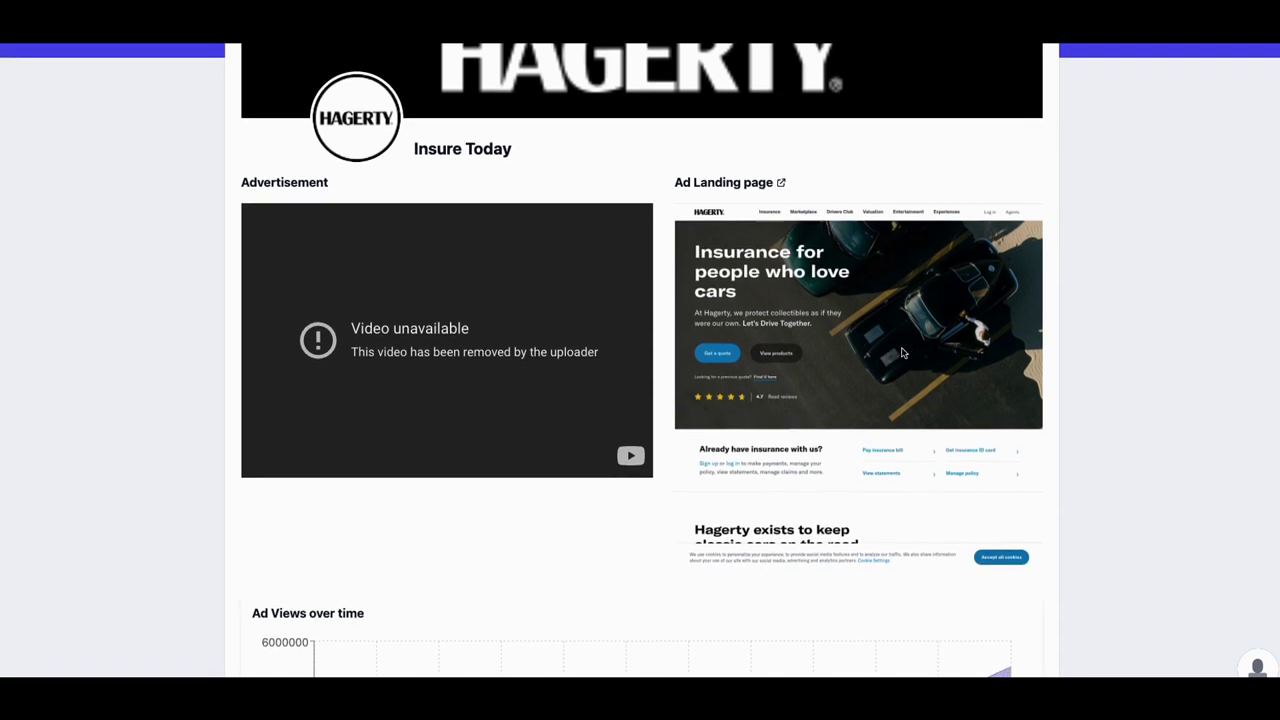
pyautogui.scroll(-2, 901, 352)
pyautogui.scroll(-1, 625, 272)
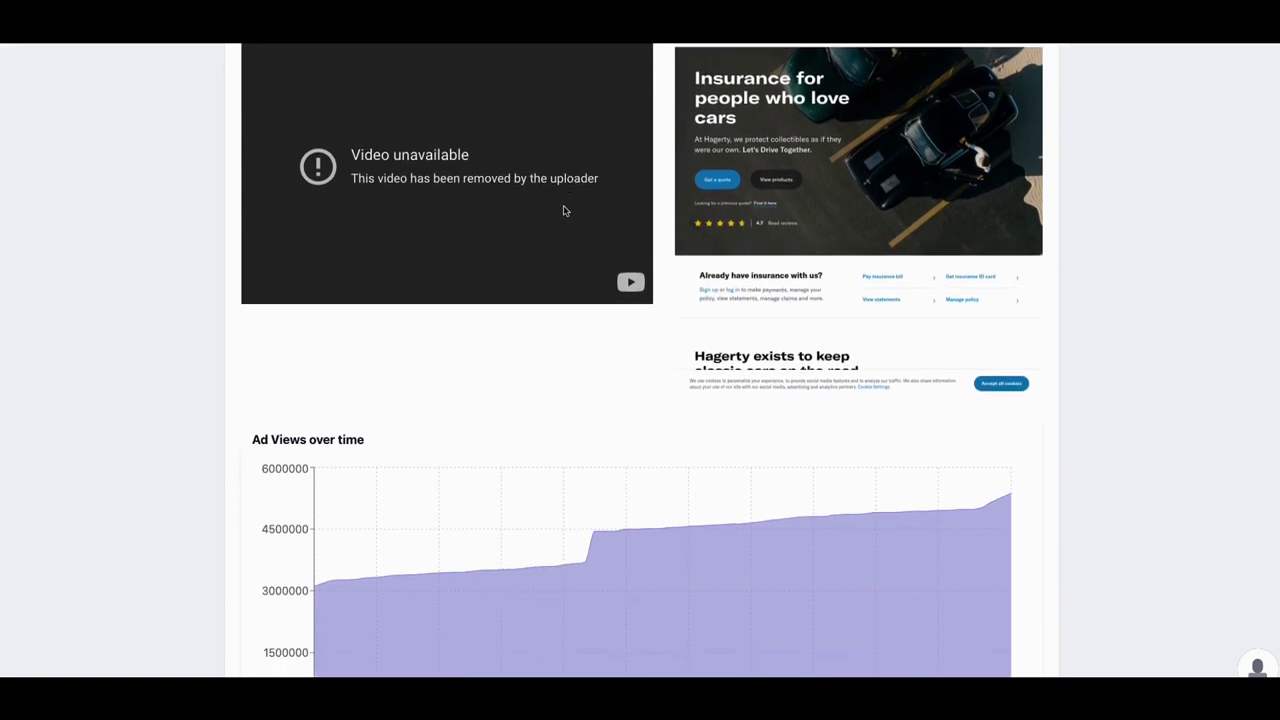
pyautogui.scroll(-2, 625, 270)
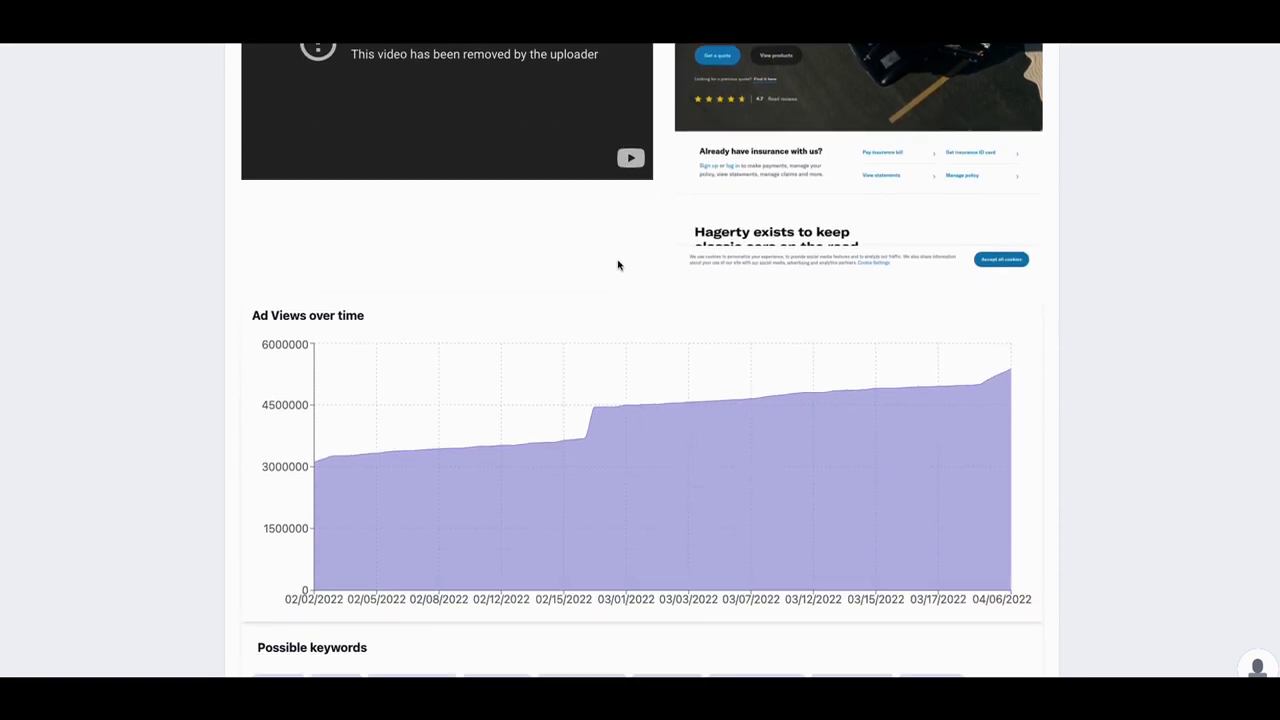
# Step: Review the possible keywords listed for the Hagerty ad, down to the advertiser's other ads
pyautogui.scroll(-3, 617, 267)
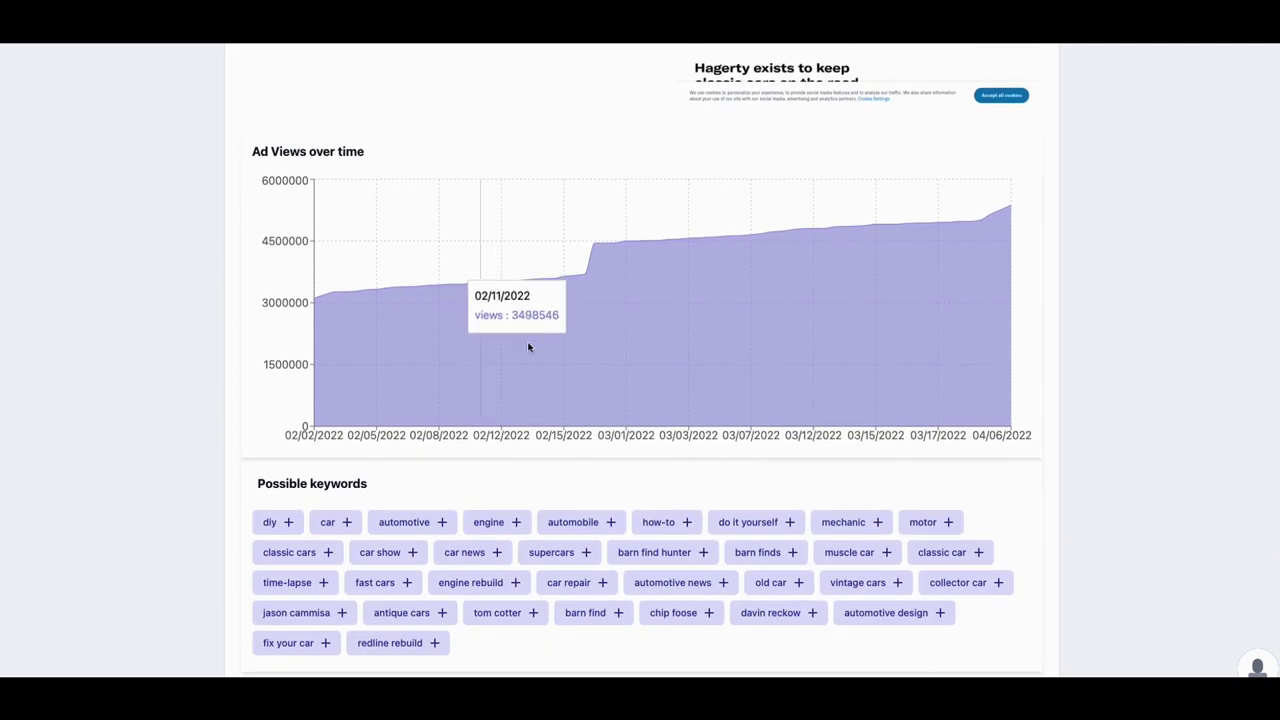
pyautogui.scroll(-4, 717, 350)
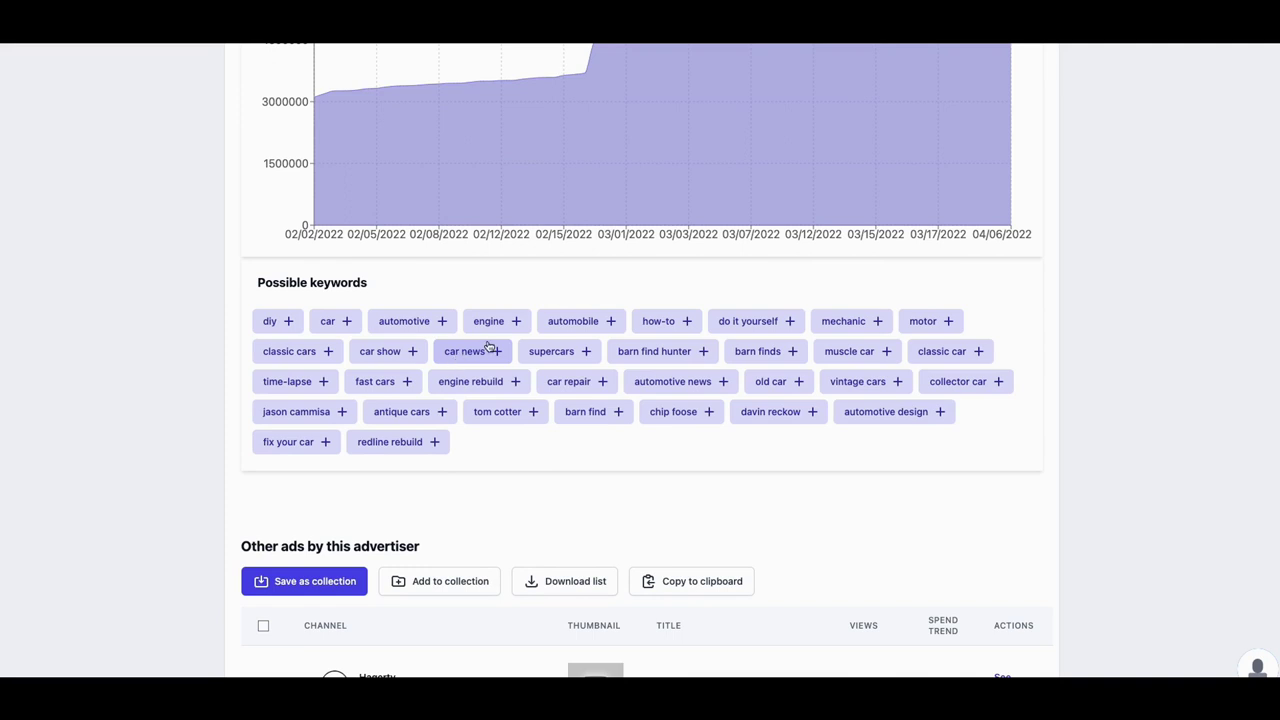
pyautogui.scroll(-1, 712, 348)
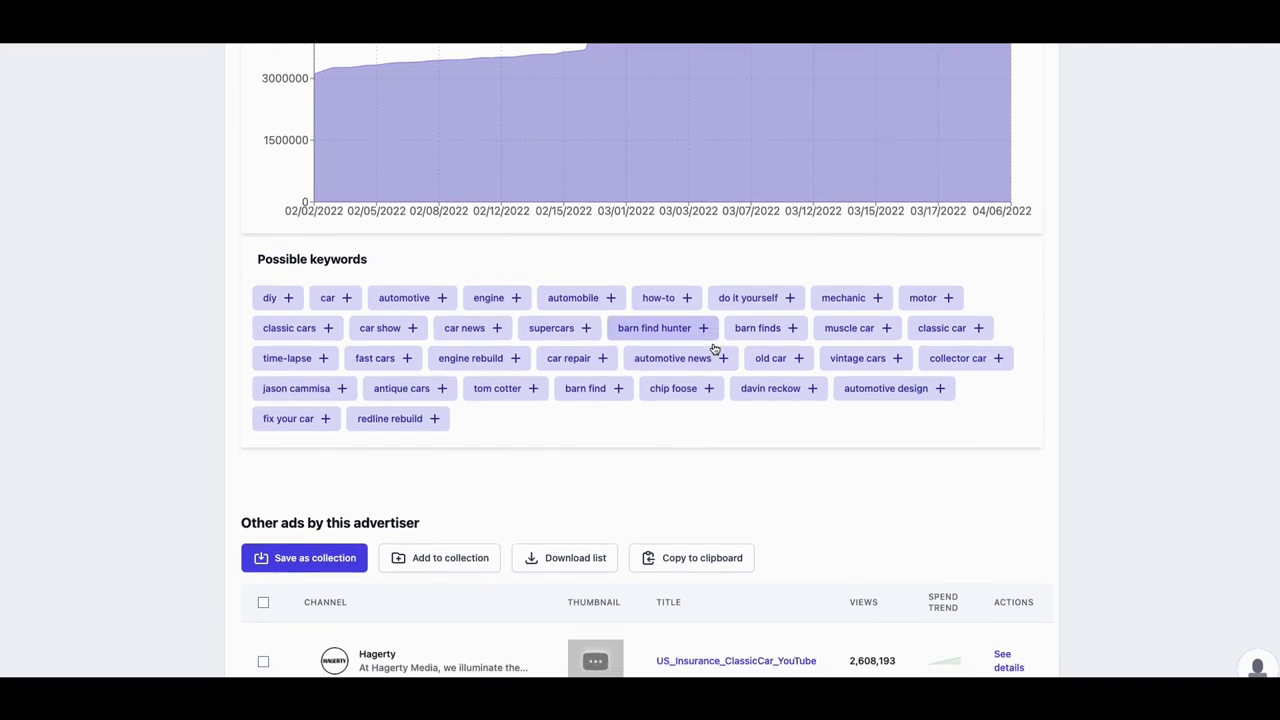
# Step: Open Hagerty's "TDW No Tune In 30 16x9" ad from the advertiser's other ads and review its landing page, views chart and possible keywords
pyautogui.scroll(-6, 714, 348)
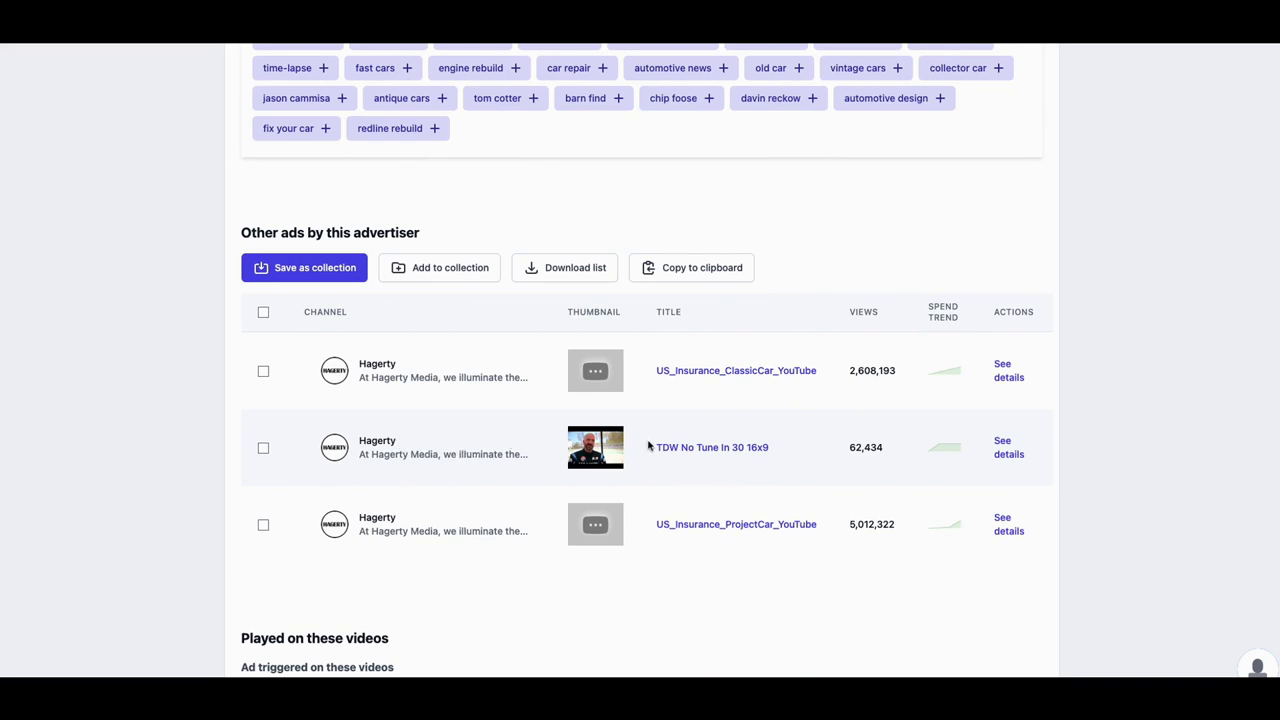
pyautogui.click(679, 450)
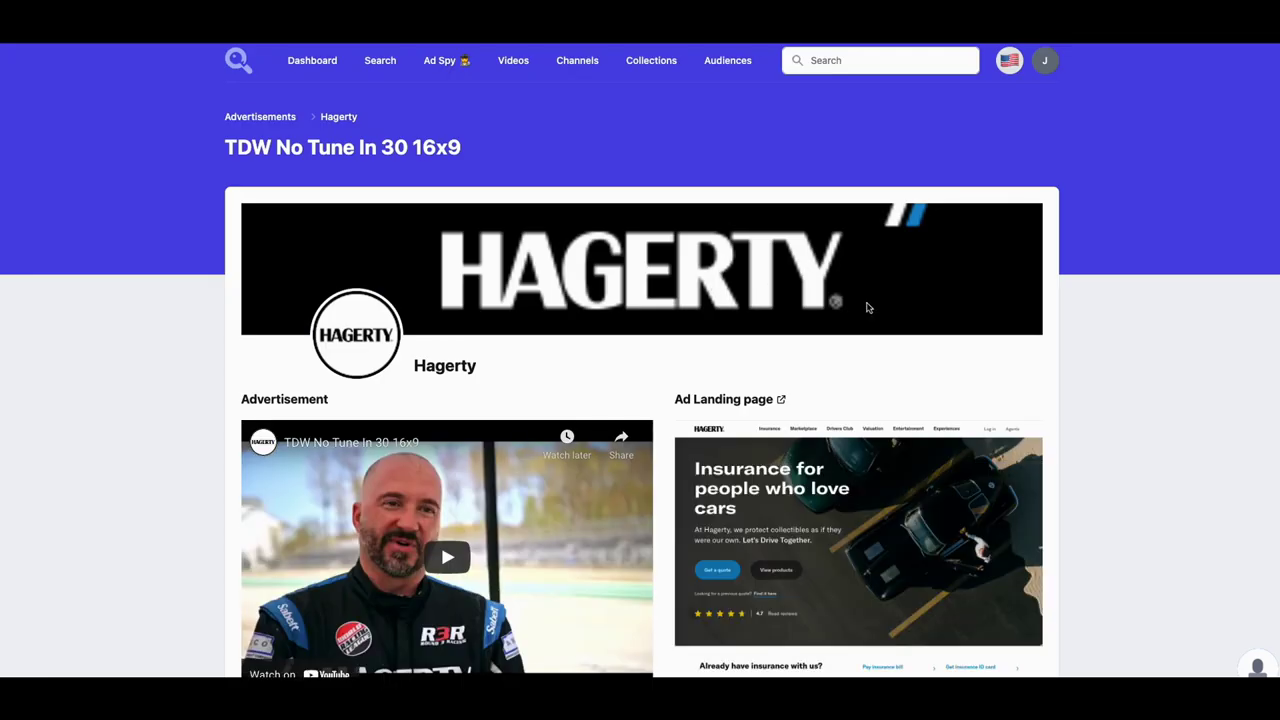
pyautogui.scroll(-2, 868, 308)
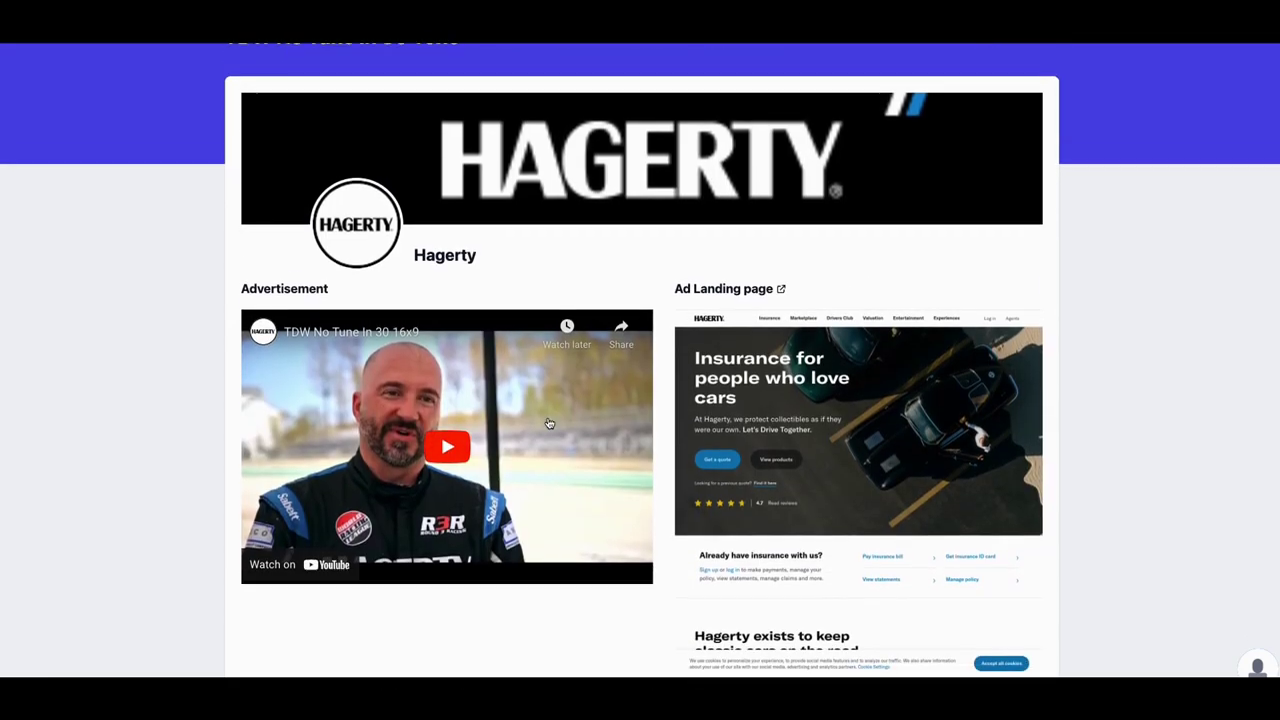
pyautogui.scroll(-1, 549, 424)
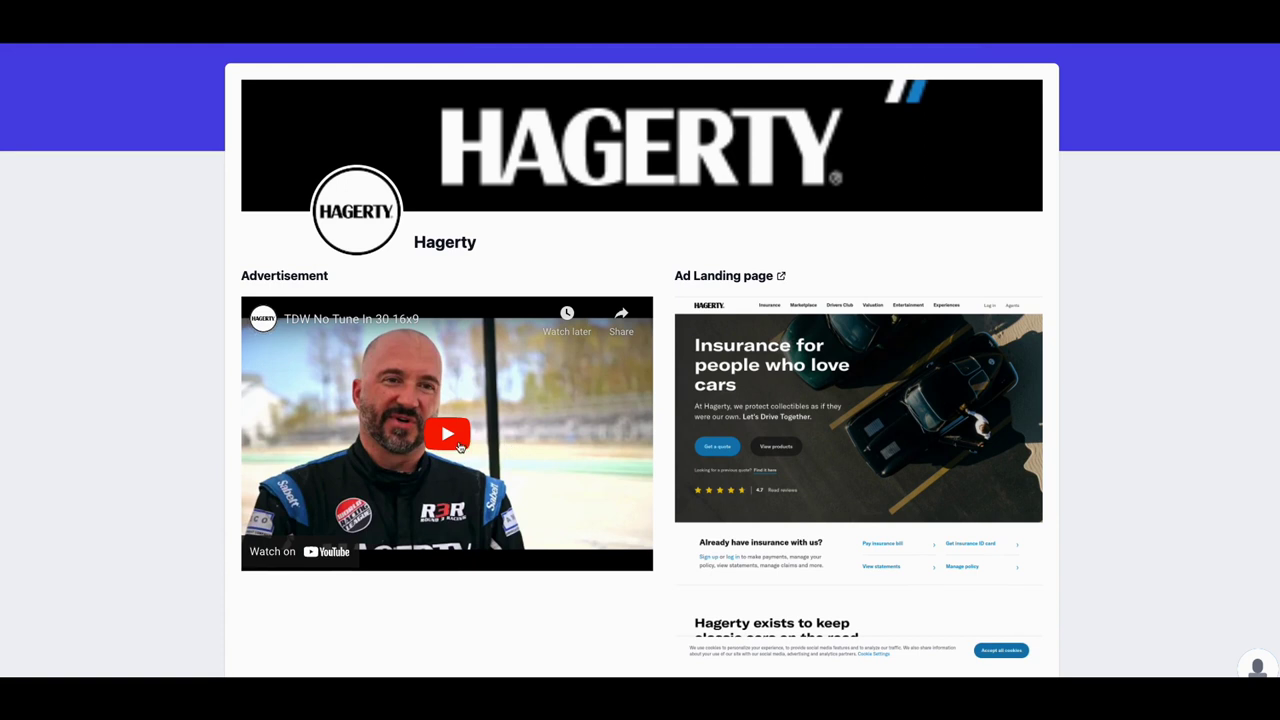
pyautogui.scroll(-3, 883, 381)
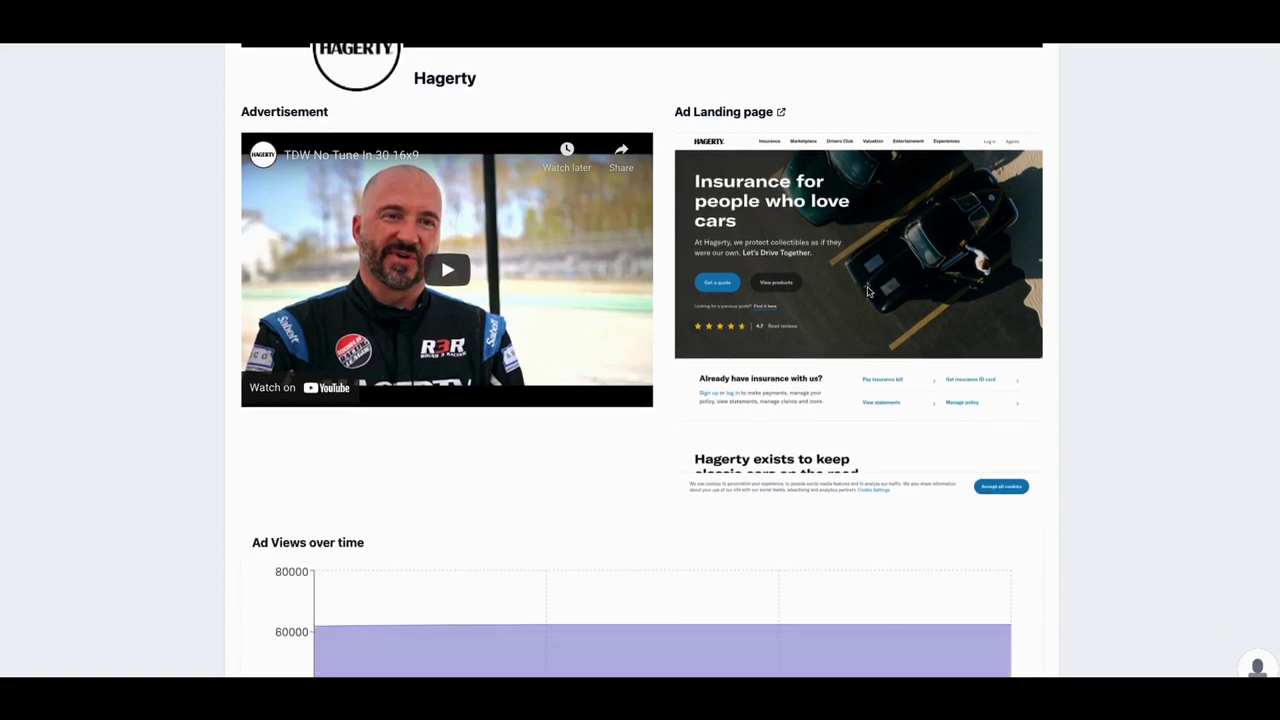
pyautogui.scroll(-6, 868, 292)
pyautogui.scroll(-9, 557, 352)
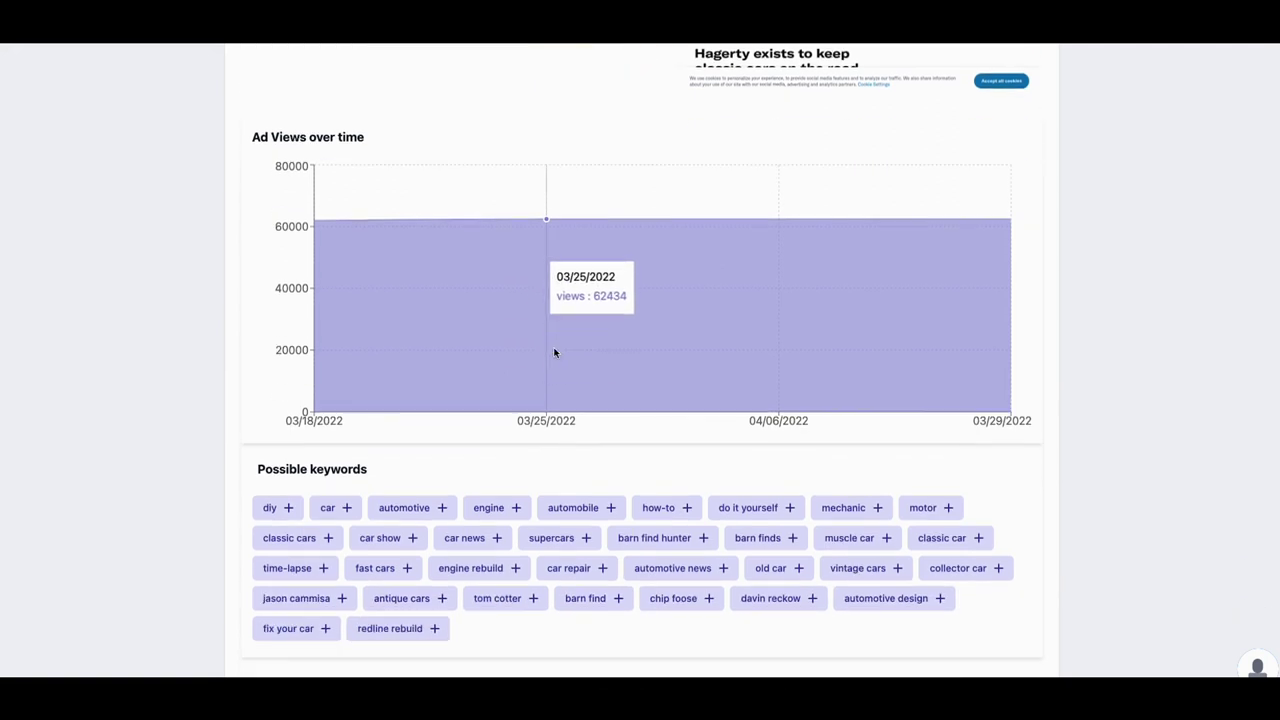
pyautogui.scroll(20, 562, 357)
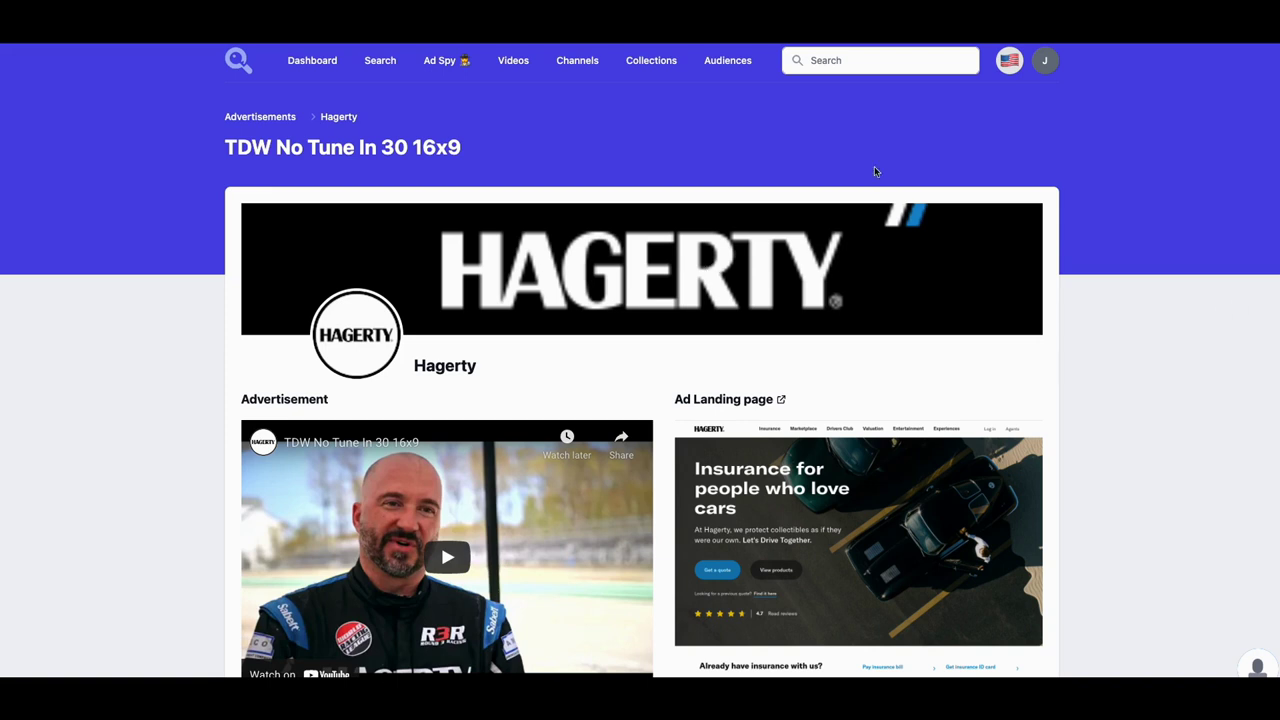
# Step: Run a Video Placement Search for "hair care" and look through the ranks and views of the top ranked videos
pyautogui.click(513, 62)
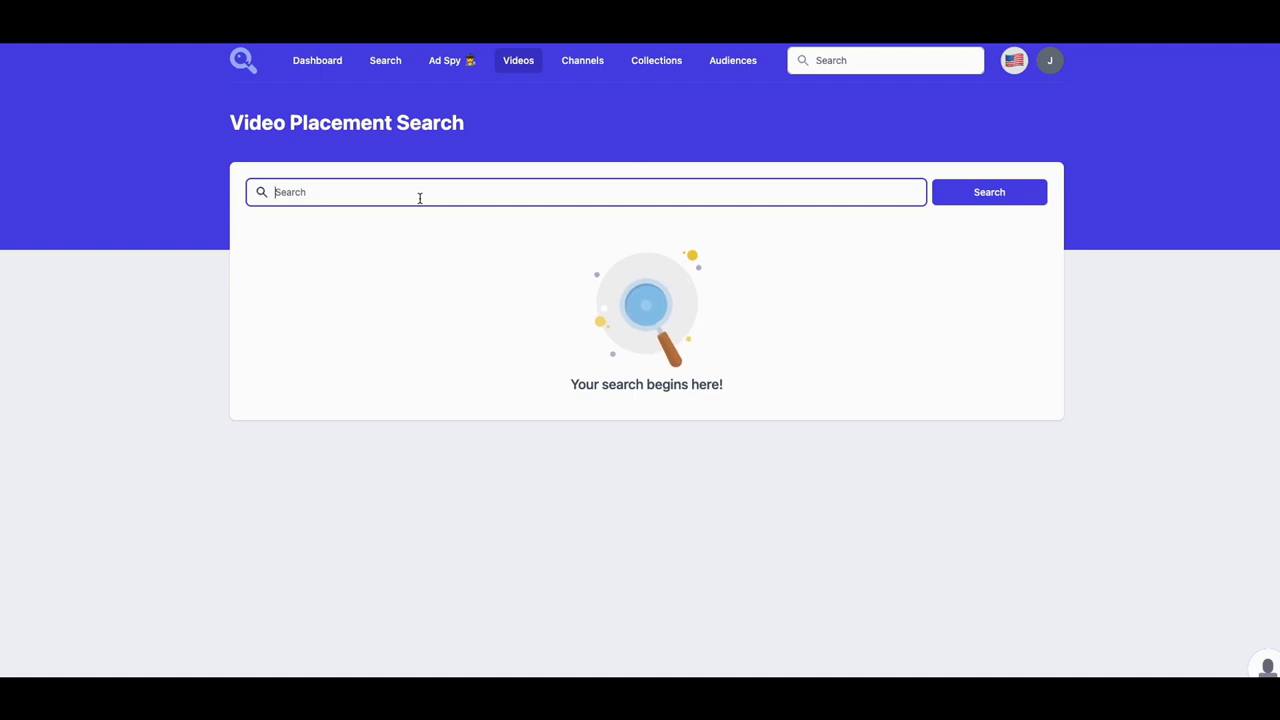
pyautogui.write('hair care')
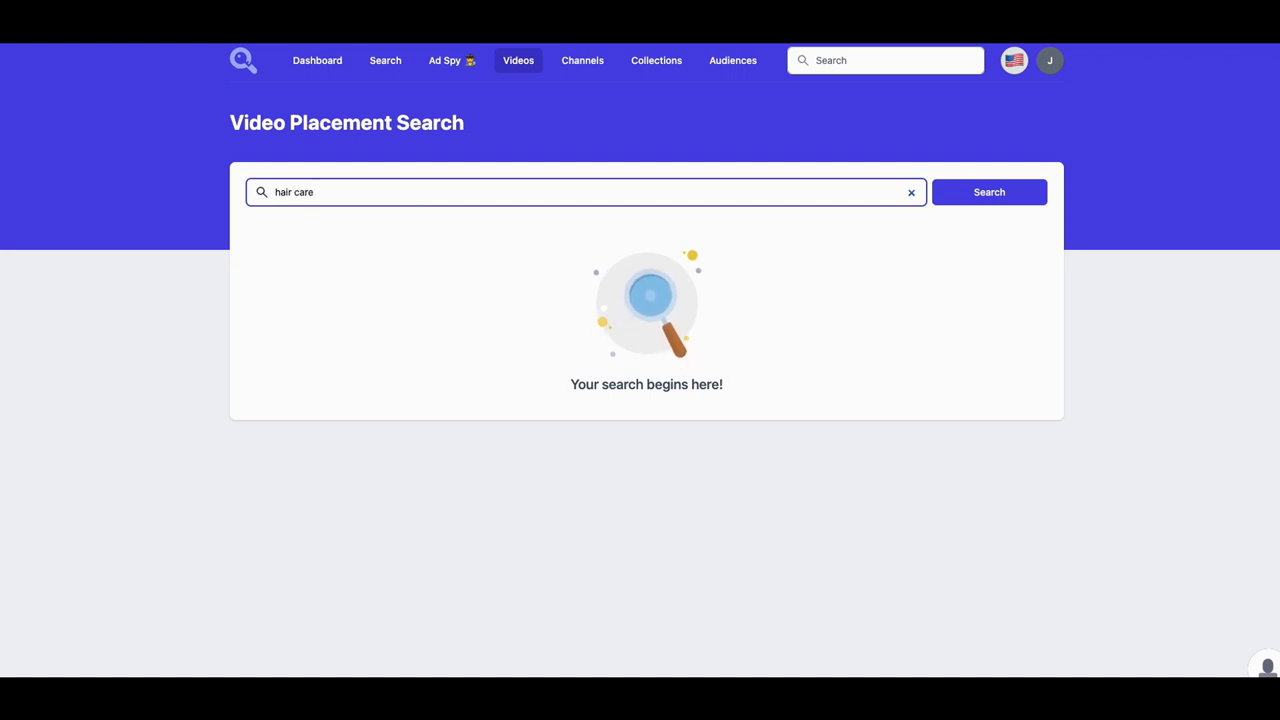
pyautogui.click(981, 202)
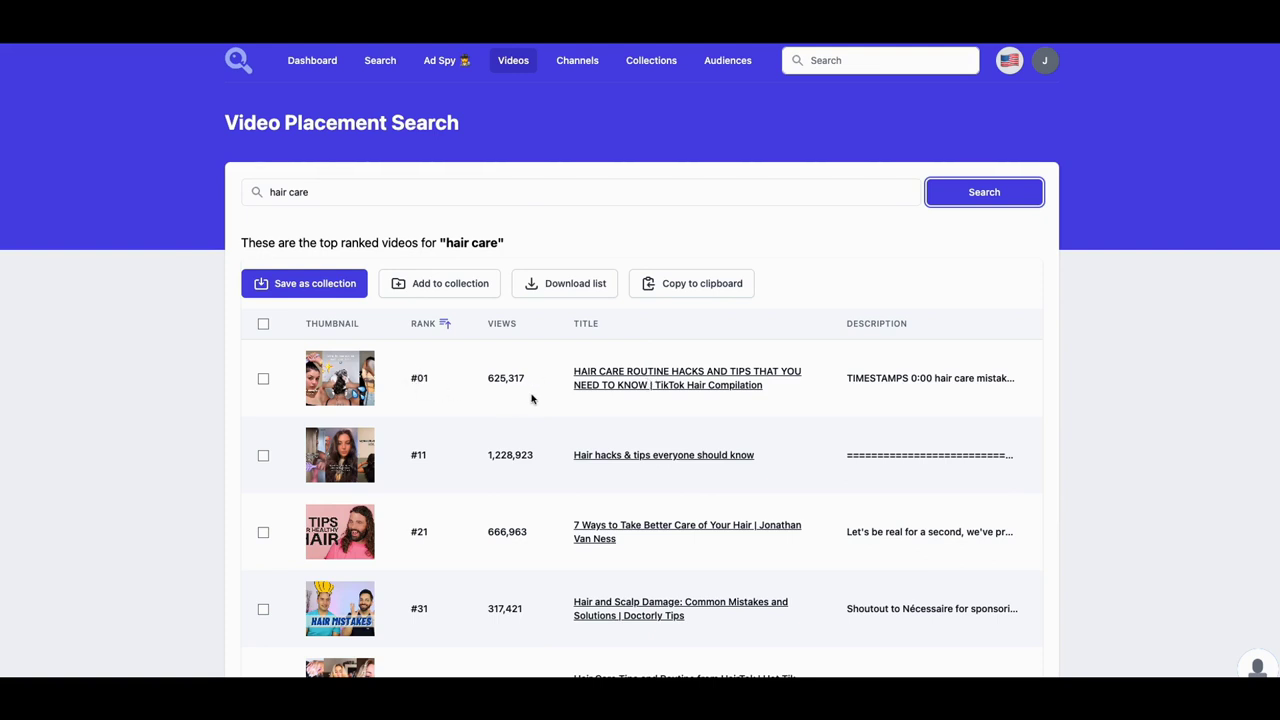
pyautogui.scroll(-3, 544, 394)
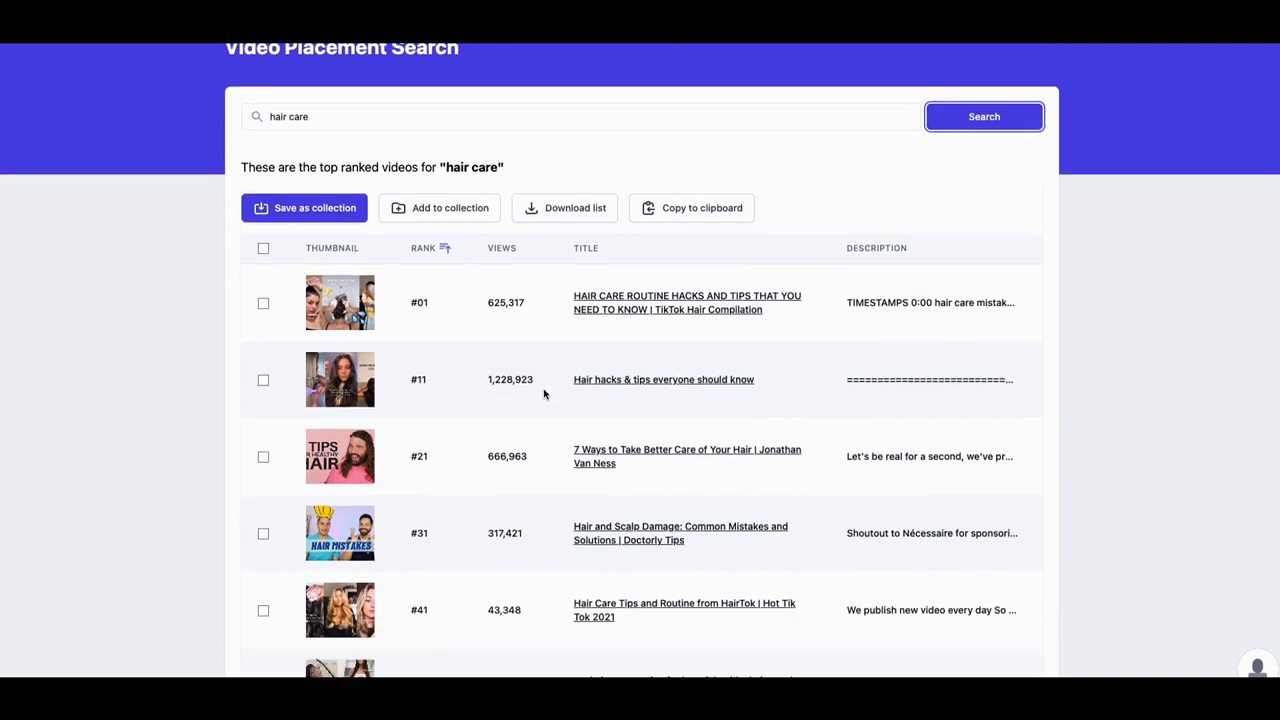
pyautogui.scroll(3, 516, 376)
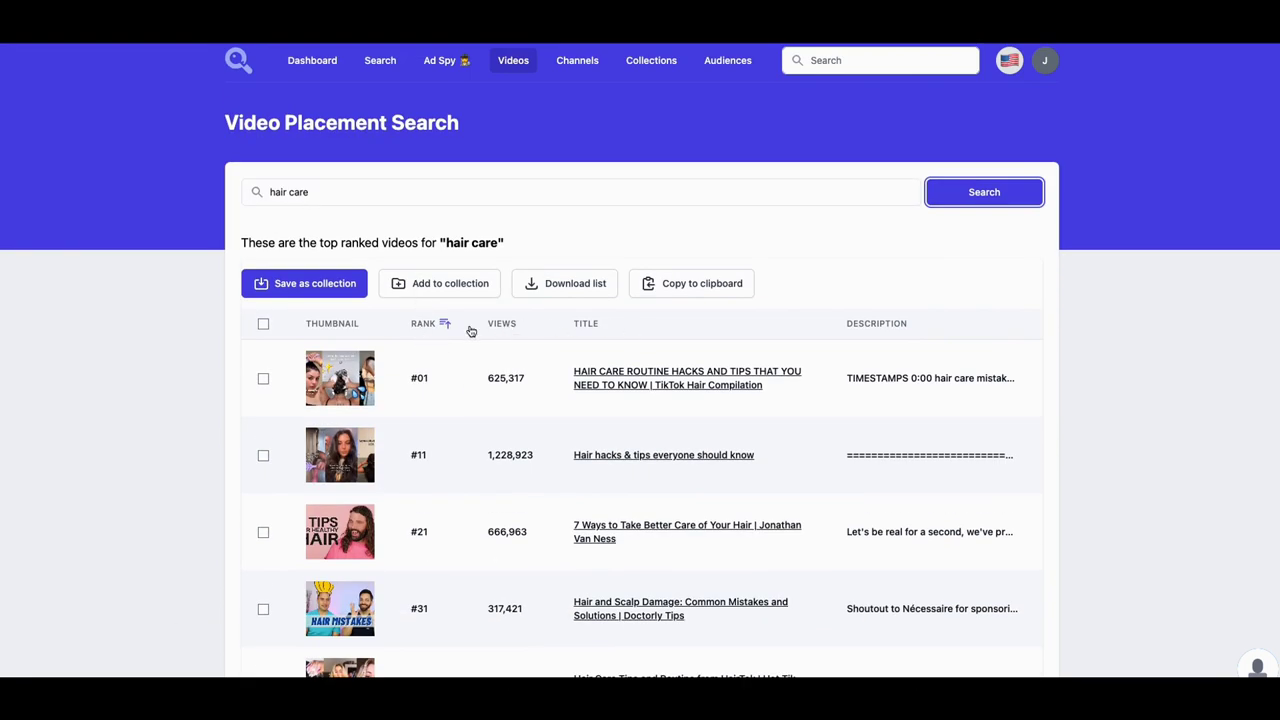
pyautogui.scroll(-6, 434, 482)
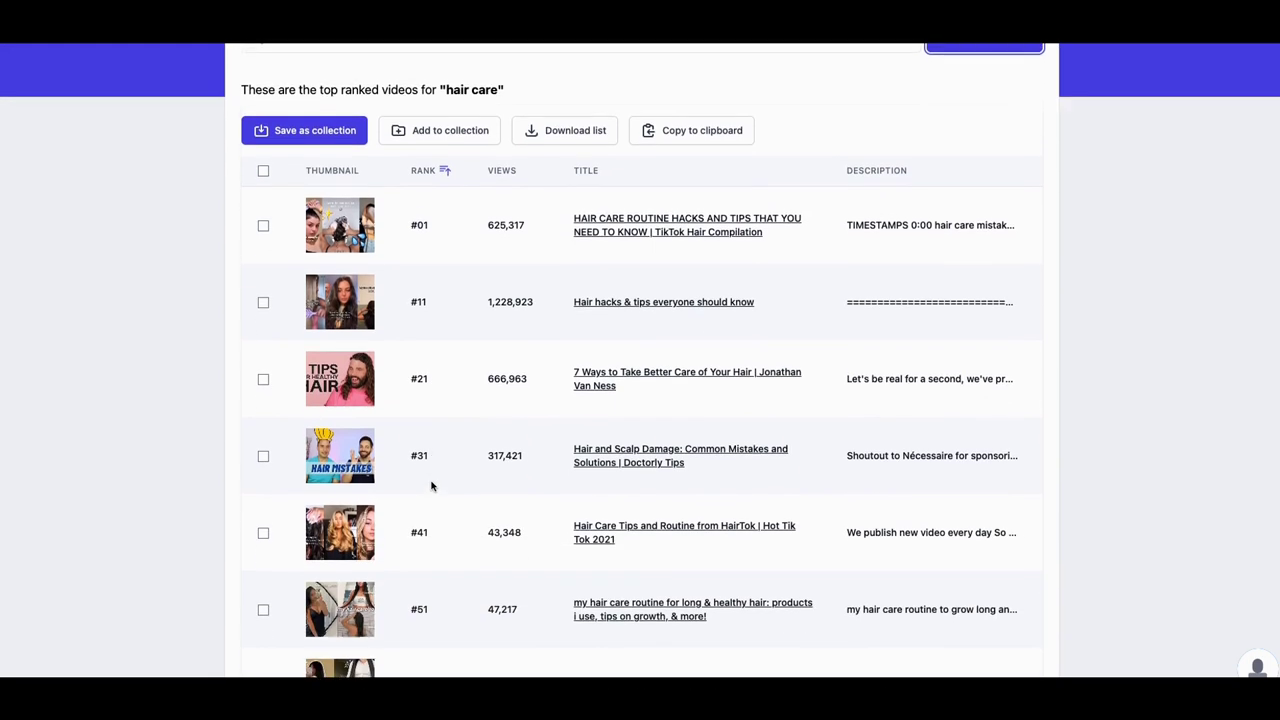
pyautogui.scroll(6, 431, 486)
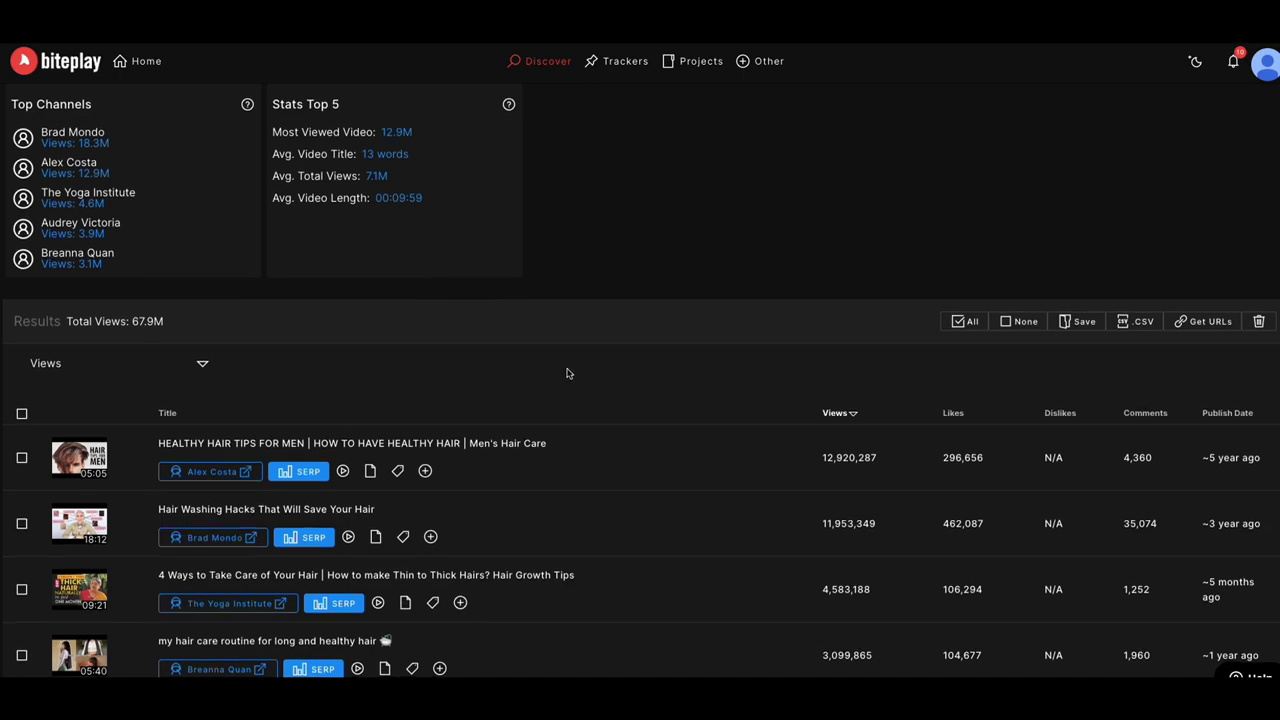
# Step: Switch to Biteplay and view the description and tags of the most viewed "HEALTHY HAIR TIPS FOR MEN" video, closing each pop-up
pyautogui.scroll(-1, 500, 400)
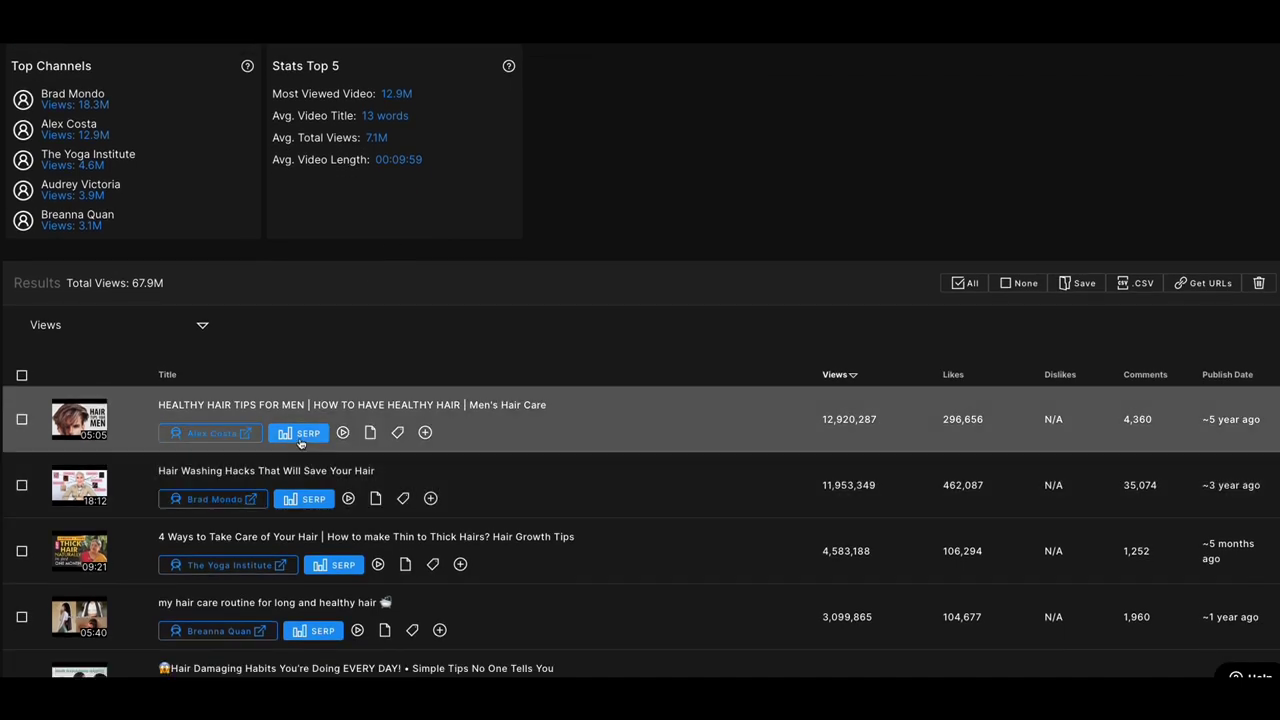
pyautogui.click(370, 432)
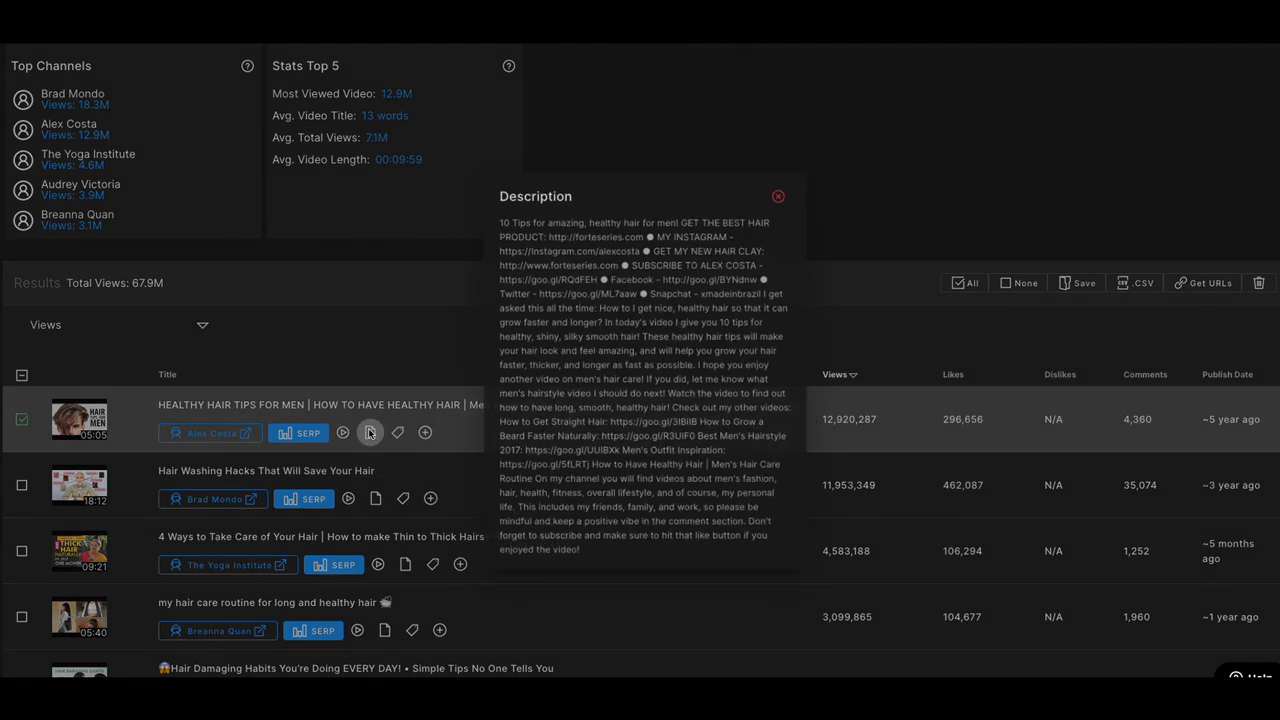
pyautogui.click(786, 185)
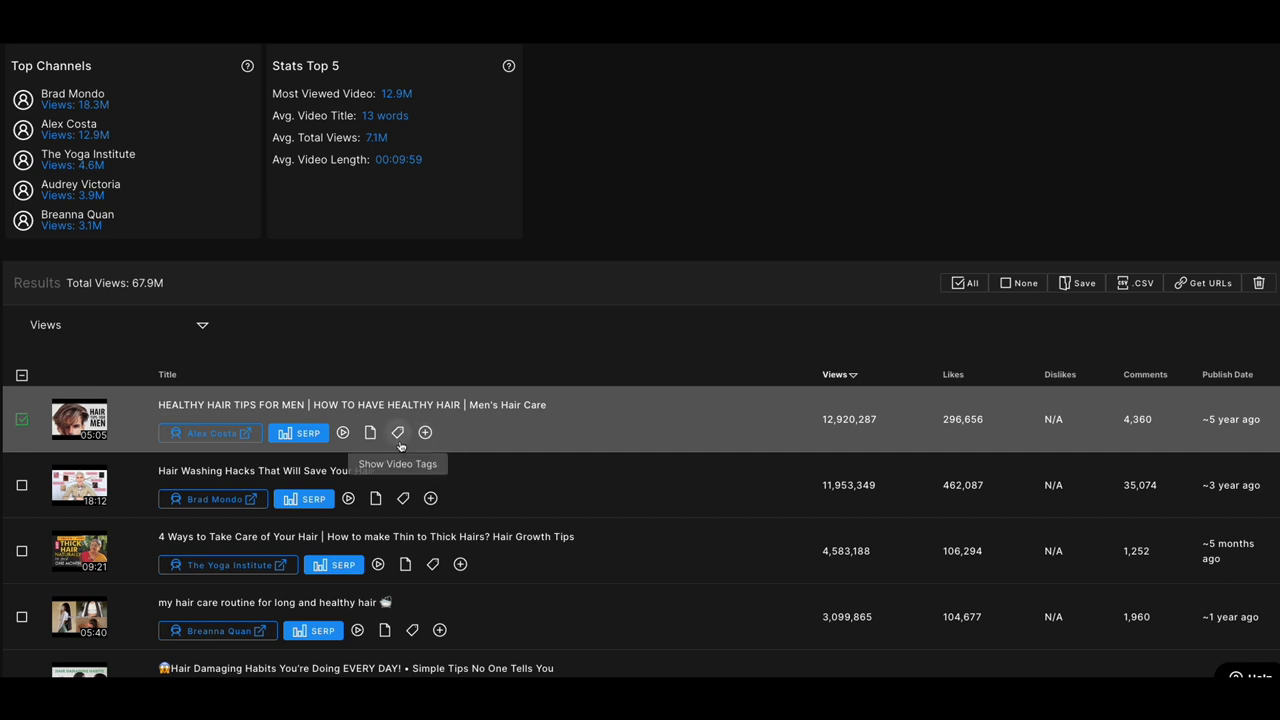
pyautogui.click(398, 432)
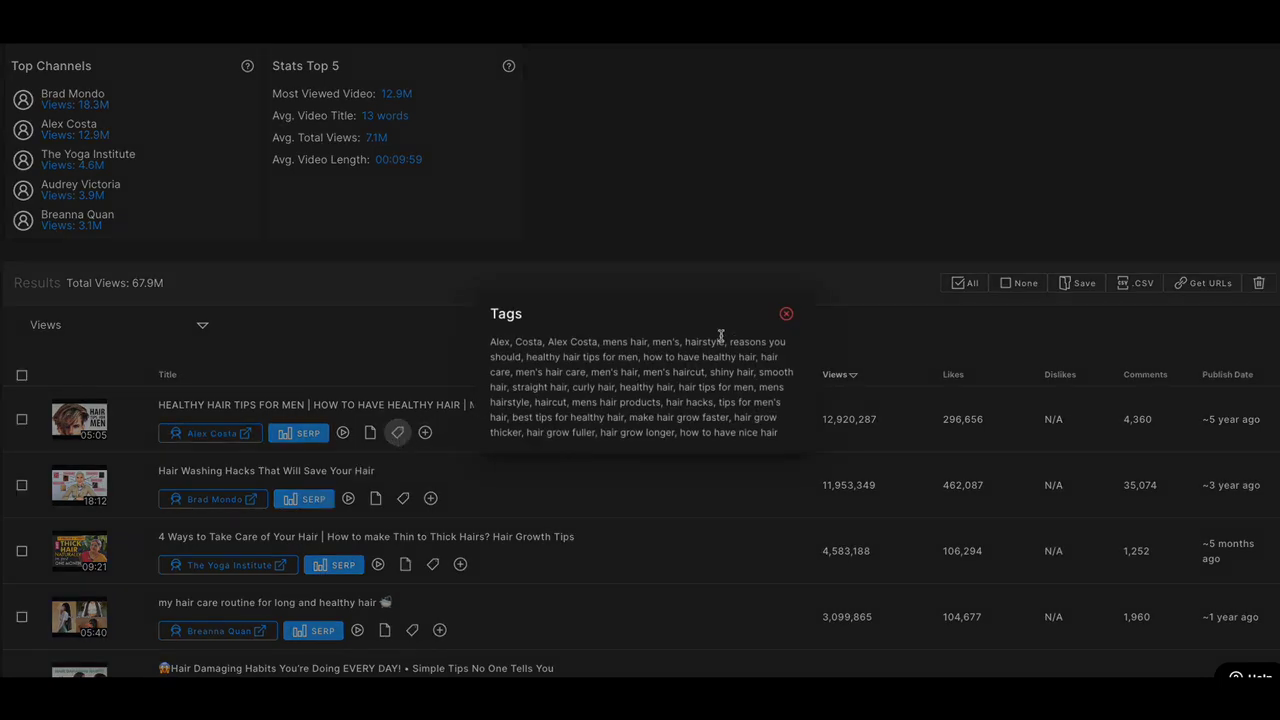
pyautogui.click(786, 310)
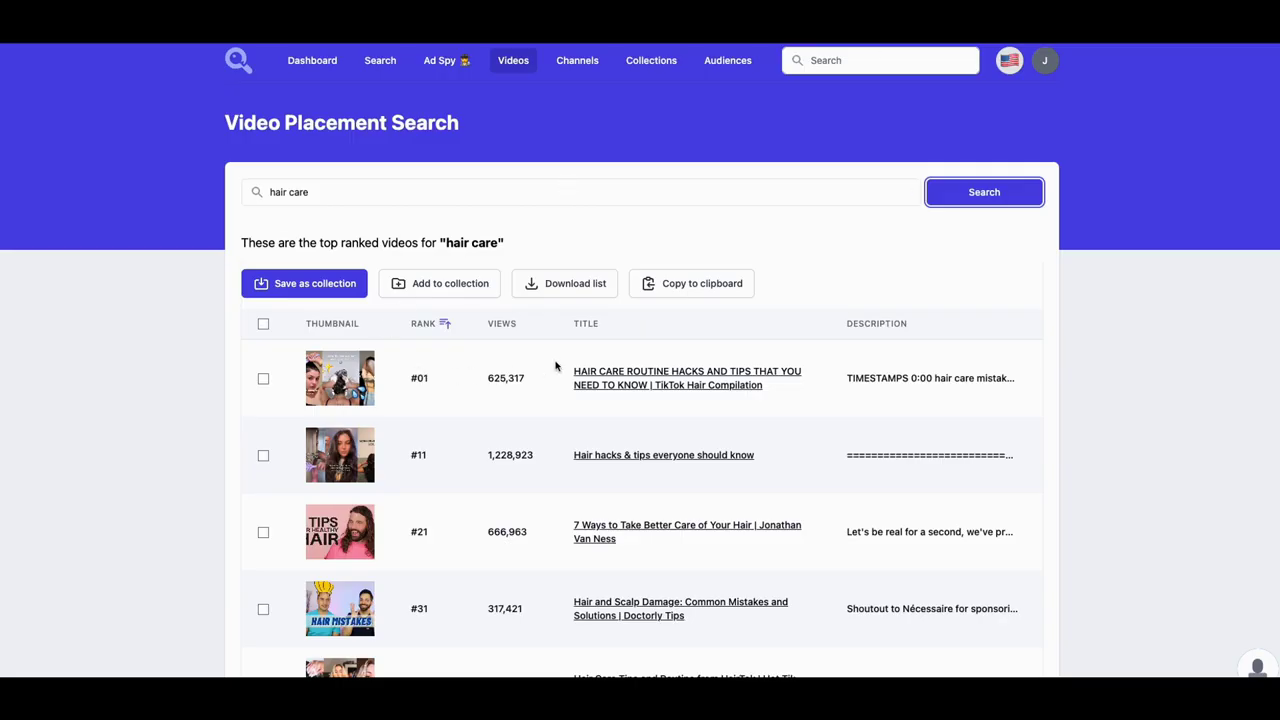
# Step: Back in the video placement results, preview the #01 ranked hair care video, close the player and look over the list
pyautogui.click(745, 380)
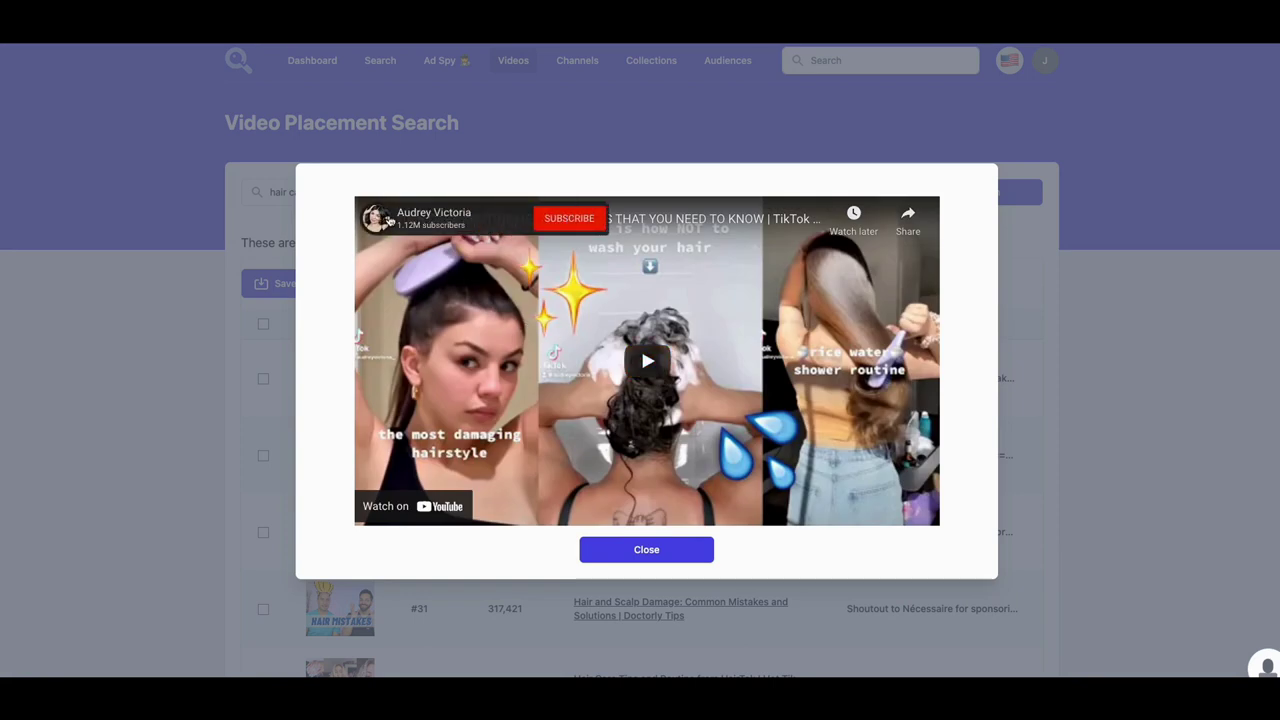
pyautogui.click(647, 551)
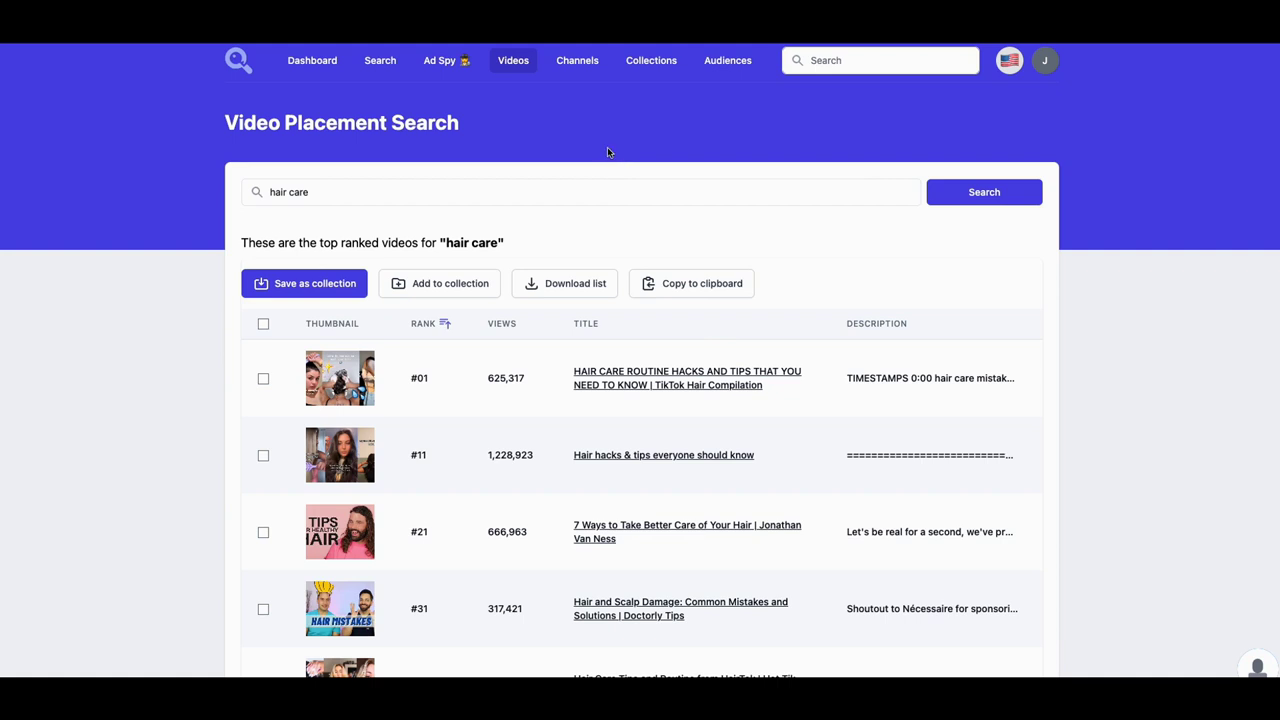
pyautogui.scroll(-1, 490, 431)
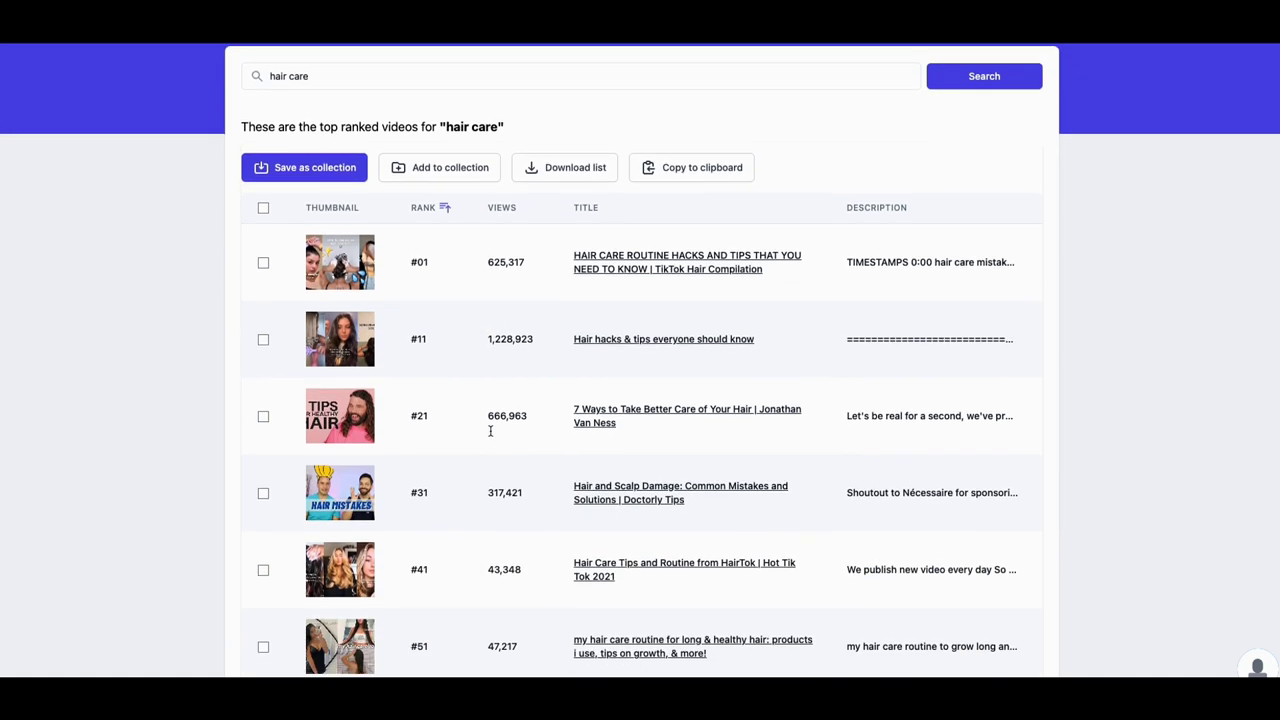
pyautogui.scroll(2, 497, 425)
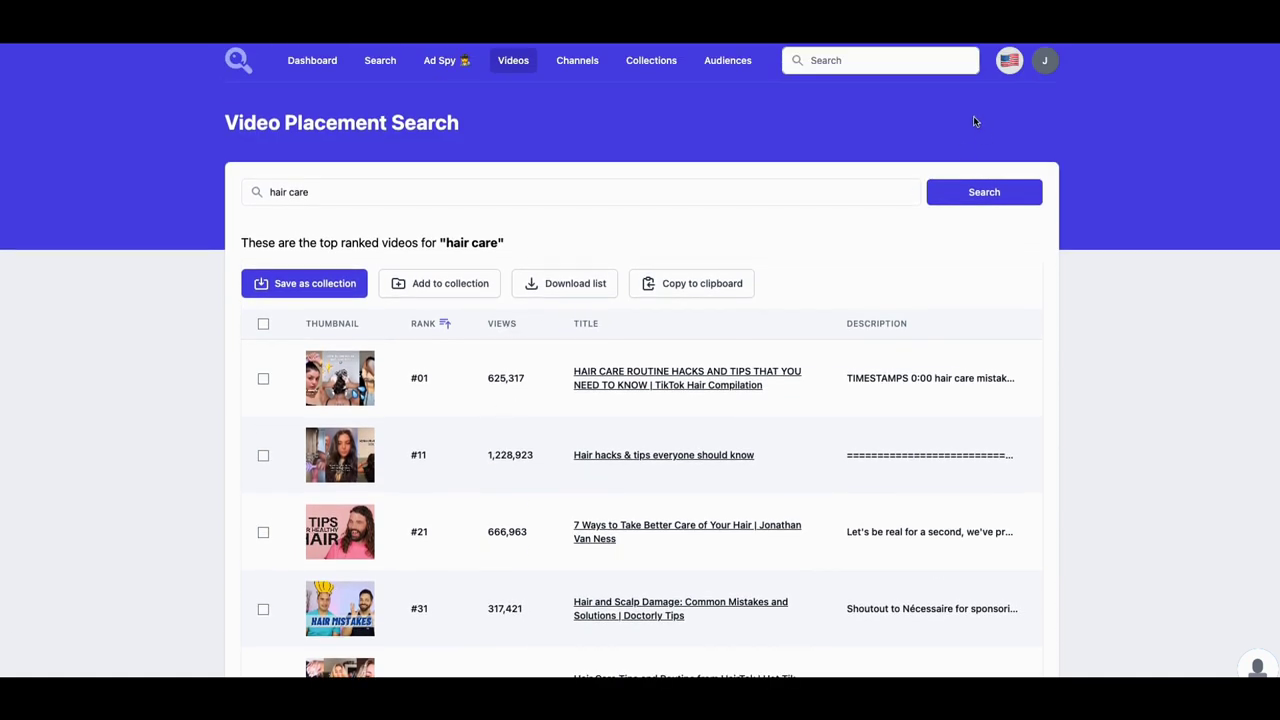
# Step: Run a YouTube Channel Search for "hair care"
pyautogui.click(577, 62)
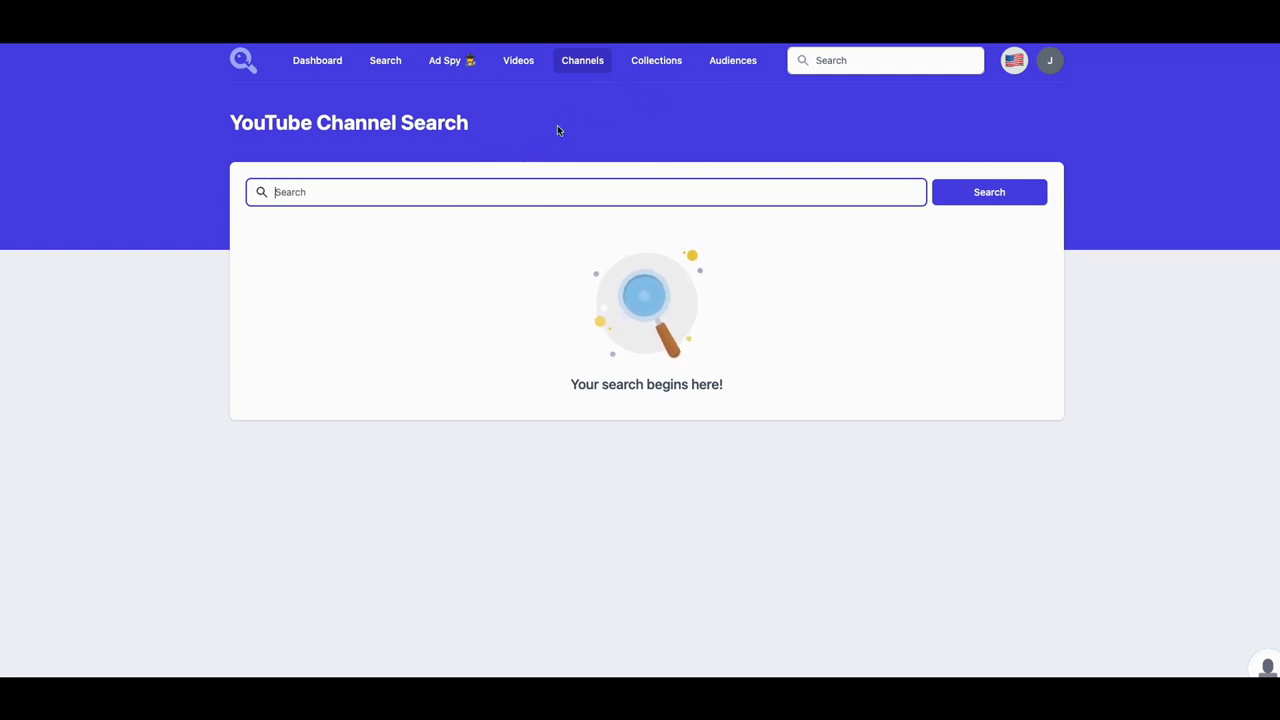
pyautogui.write('hair care')
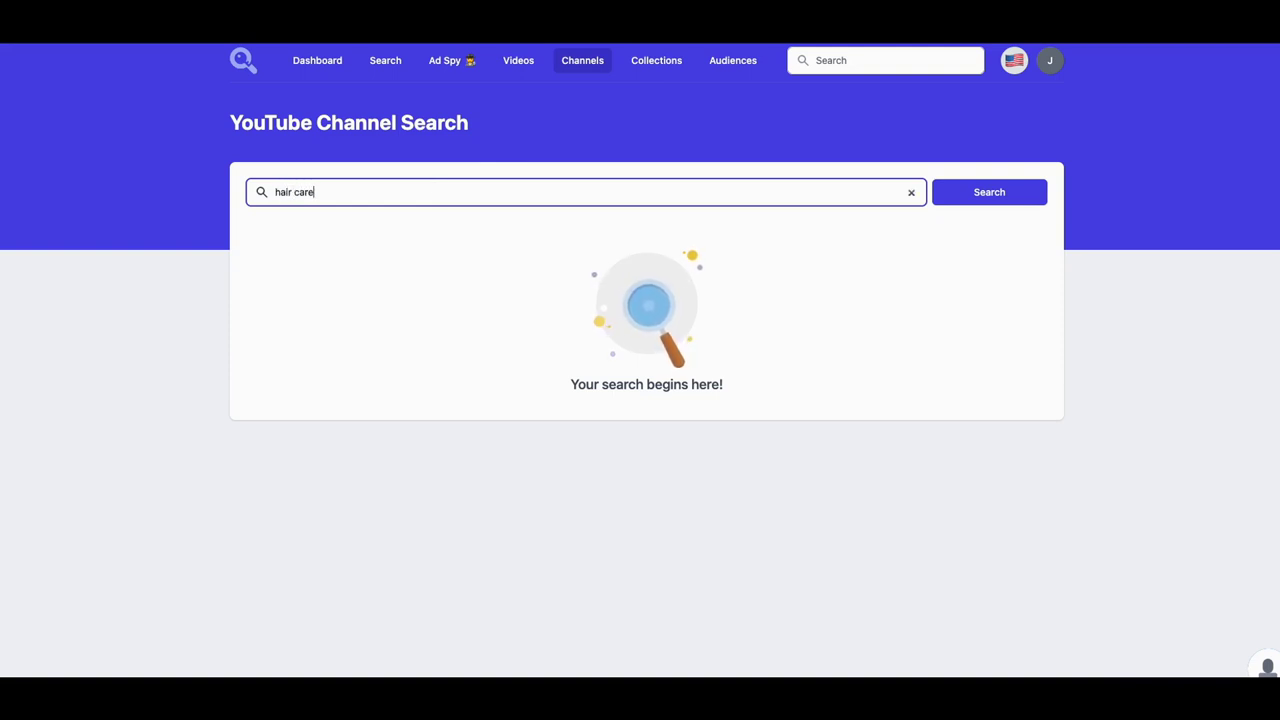
pyautogui.press('Return')
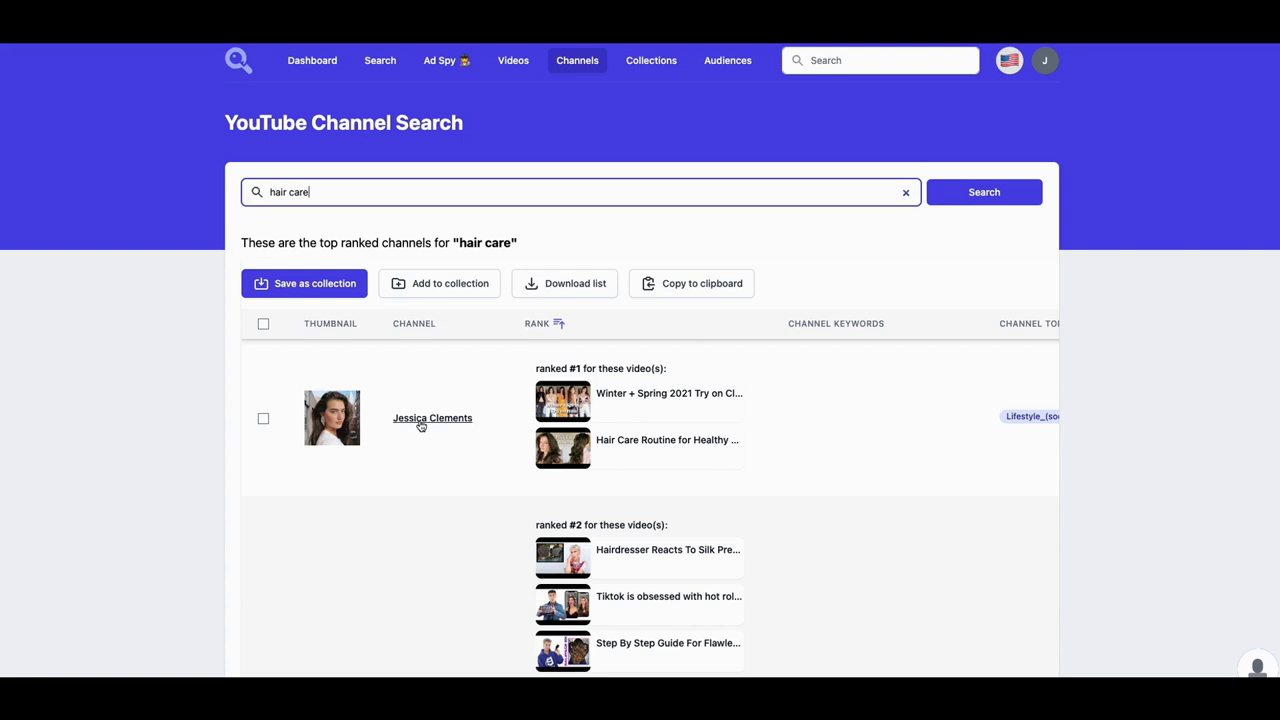
# Step: Look through the top ranked hair care channels, examining their ranked videos and channel keywords
pyautogui.scroll(-3, 507, 404)
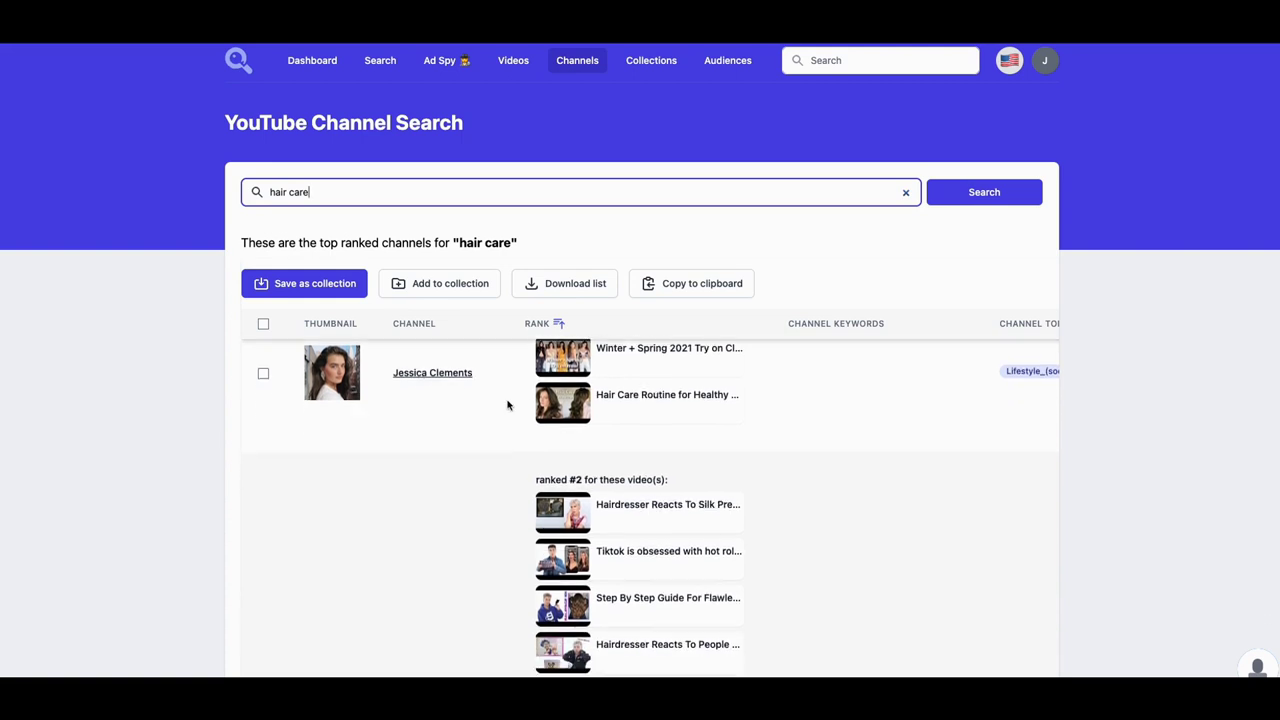
pyautogui.scroll(-1, 446, 468)
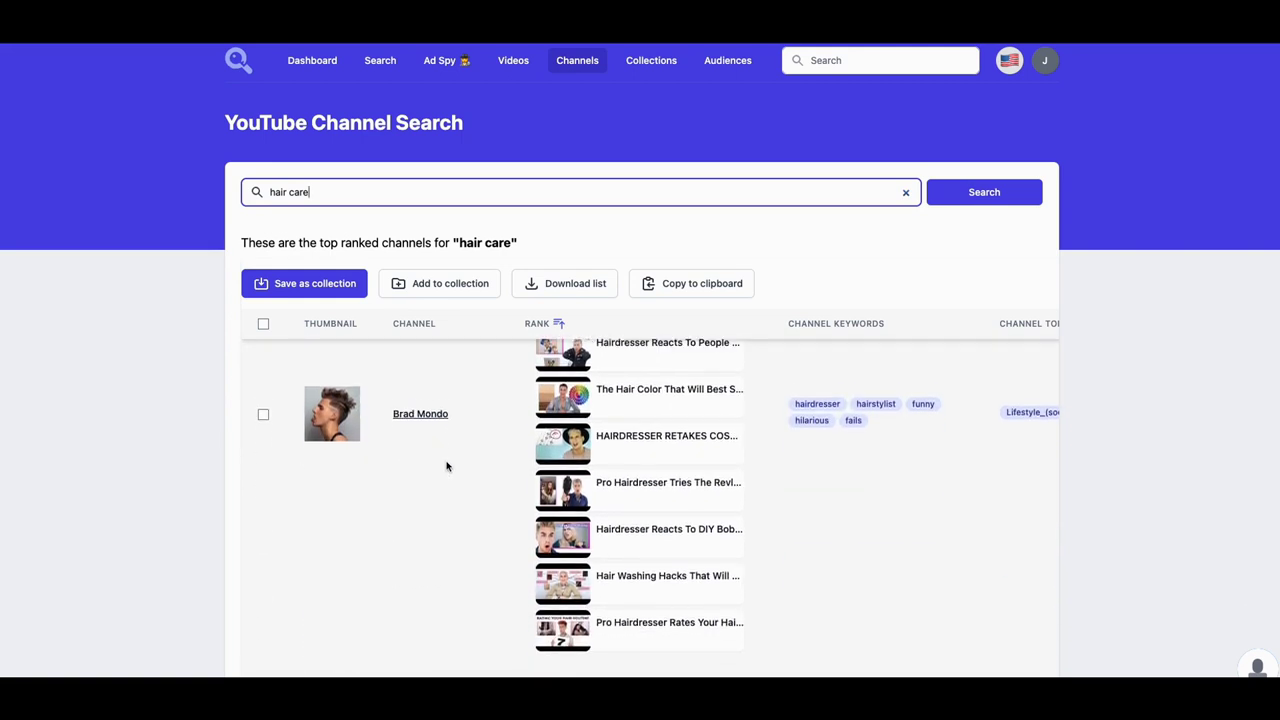
pyautogui.scroll(1, 434, 403)
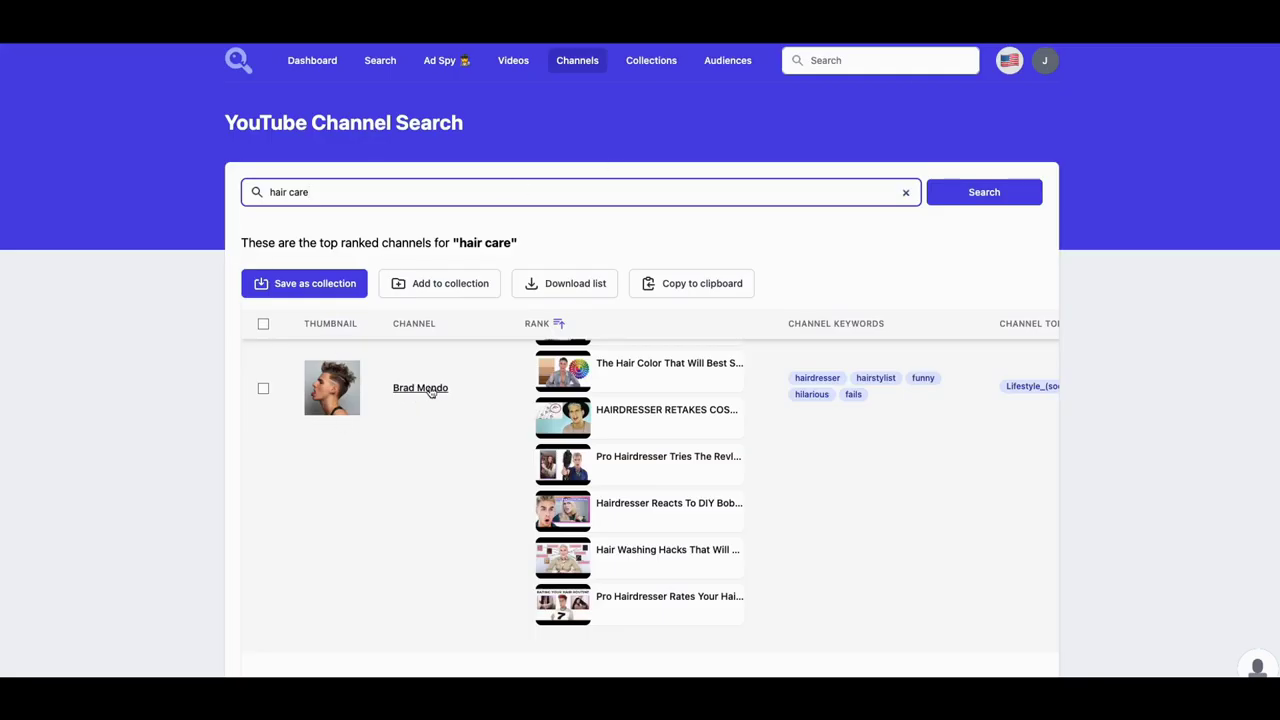
pyautogui.scroll(-2, 660, 438)
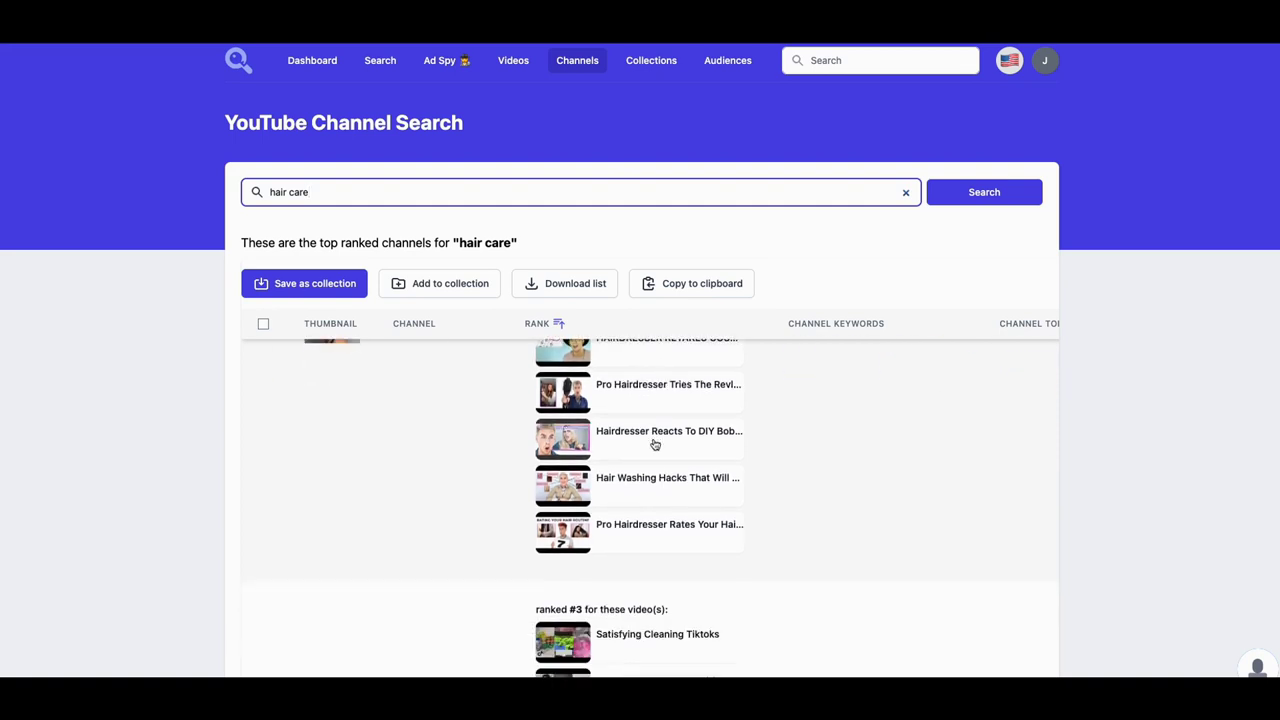
pyautogui.scroll(5, 655, 444)
pyautogui.scroll(2, 652, 444)
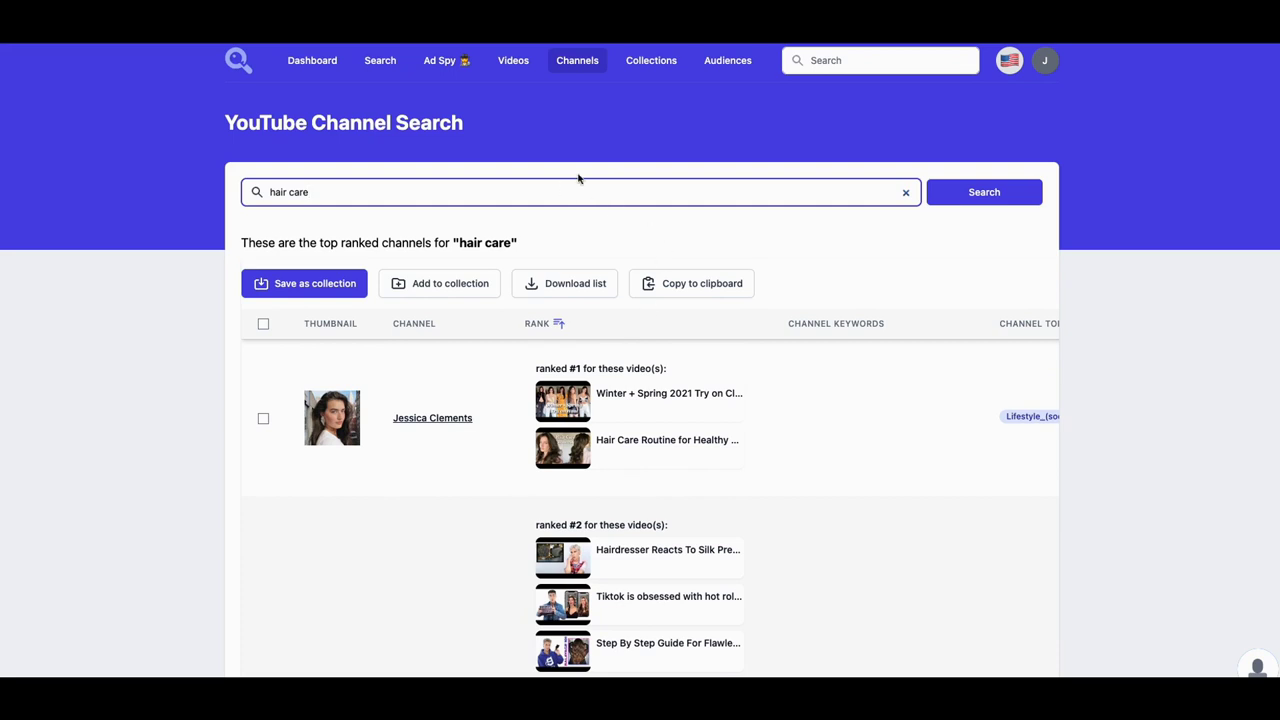
pyautogui.scroll(-2, 643, 490)
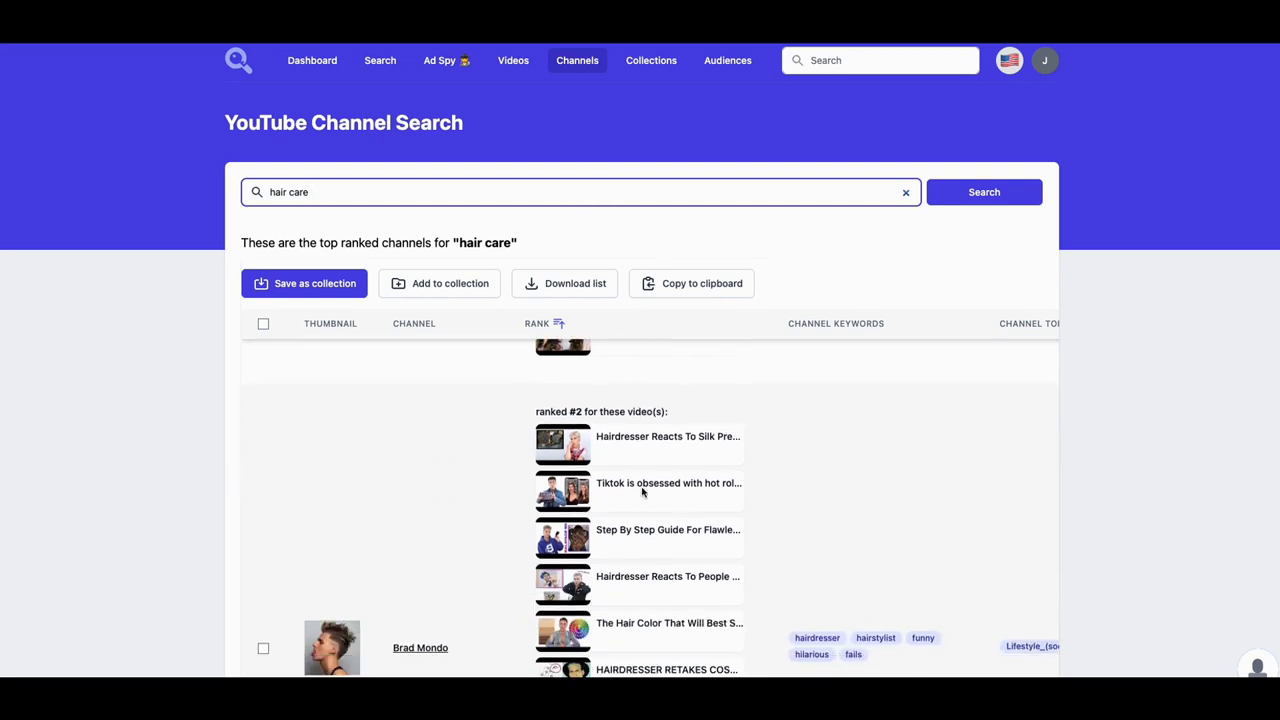
pyautogui.scroll(-1, 643, 490)
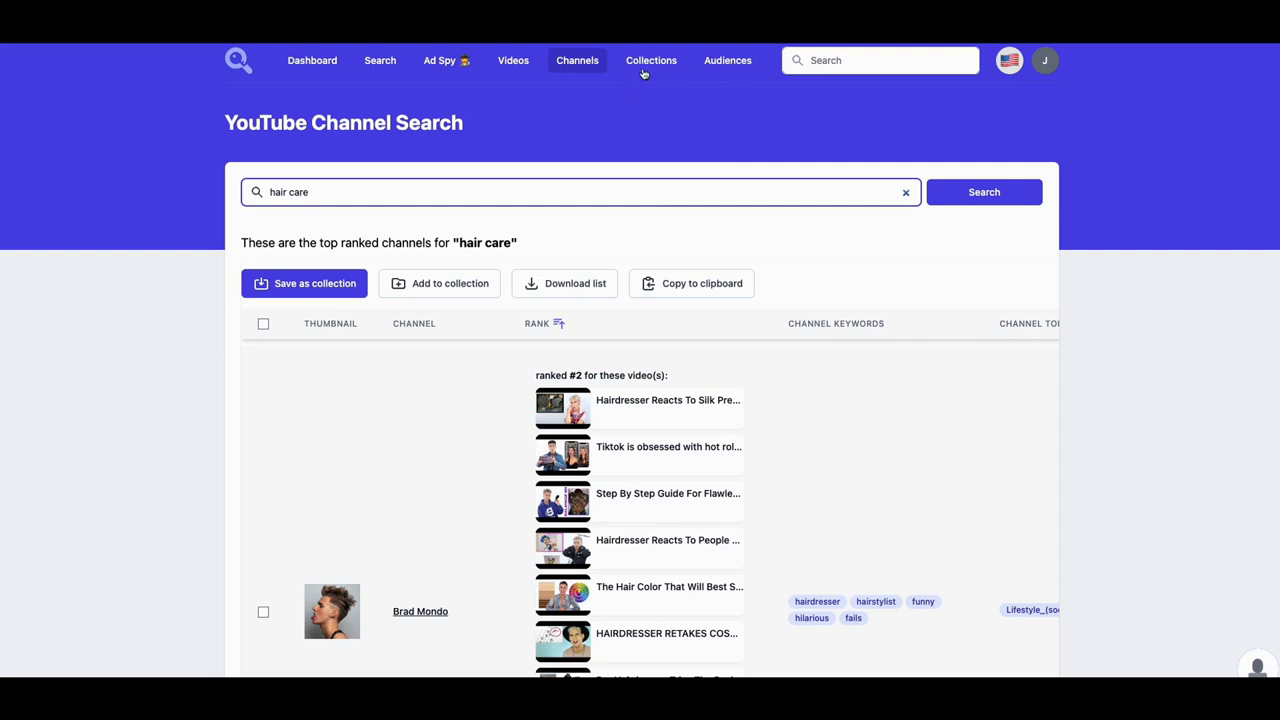
# Step: Open the Targeting Audiences list and look through the targeting types, audiences and the campaign formats each one supports
pyautogui.click(724, 65)
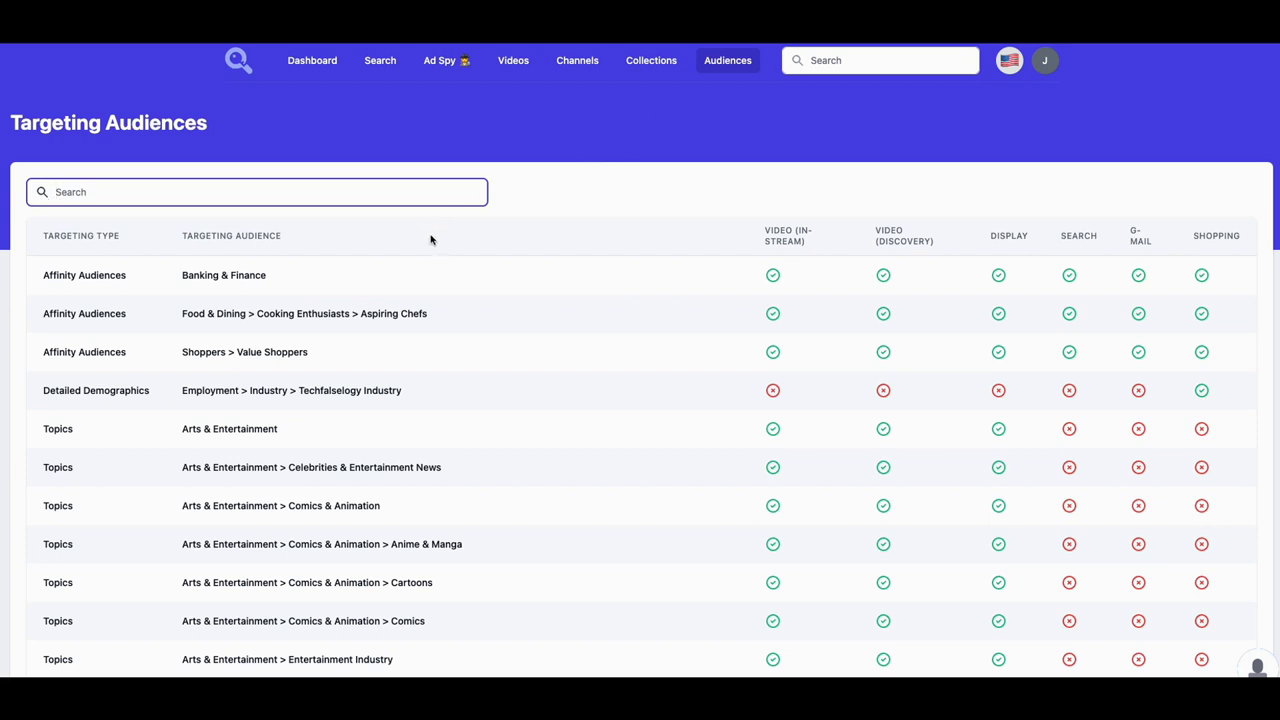
pyautogui.scroll(-3, 795, 355)
pyautogui.scroll(-3, 795, 355)
pyautogui.scroll(6, 795, 355)
pyautogui.scroll(-3, 795, 355)
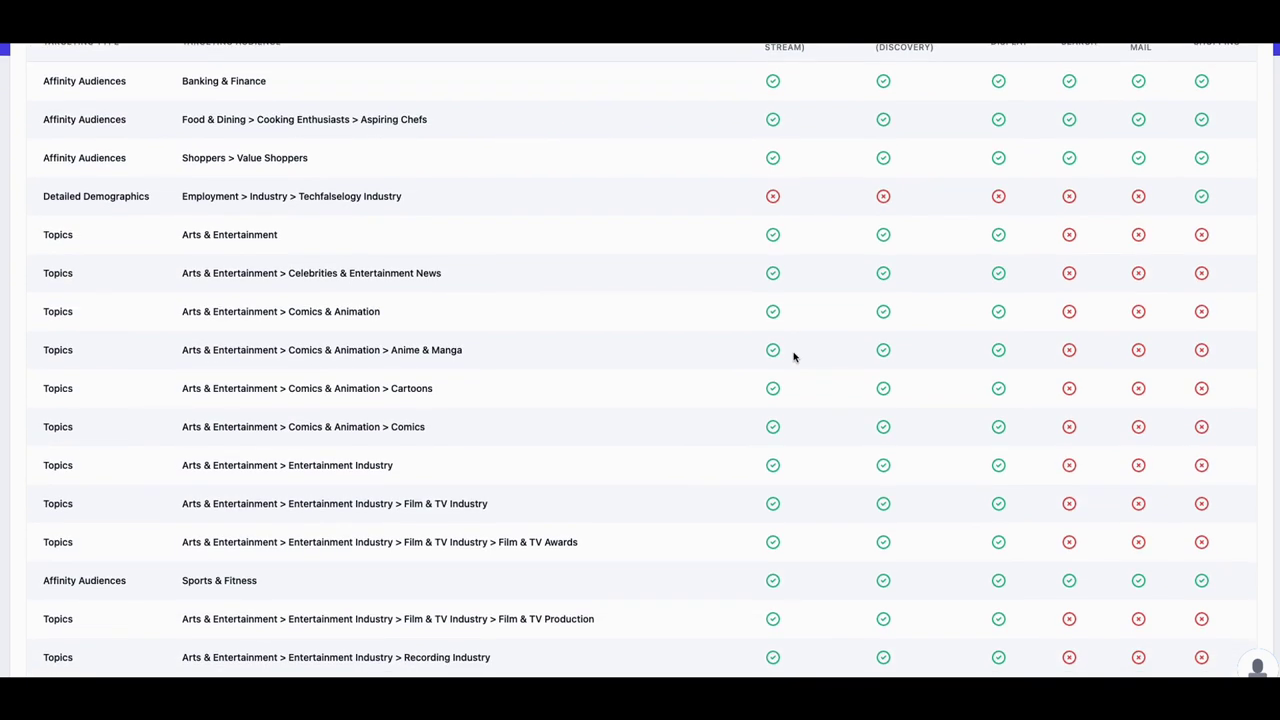
# Step: Search the targeting audiences for "hair care" and examine the matching audiences and their supported campaign formats
pyautogui.scroll(-2, 795, 355)
pyautogui.scroll(5, 795, 355)
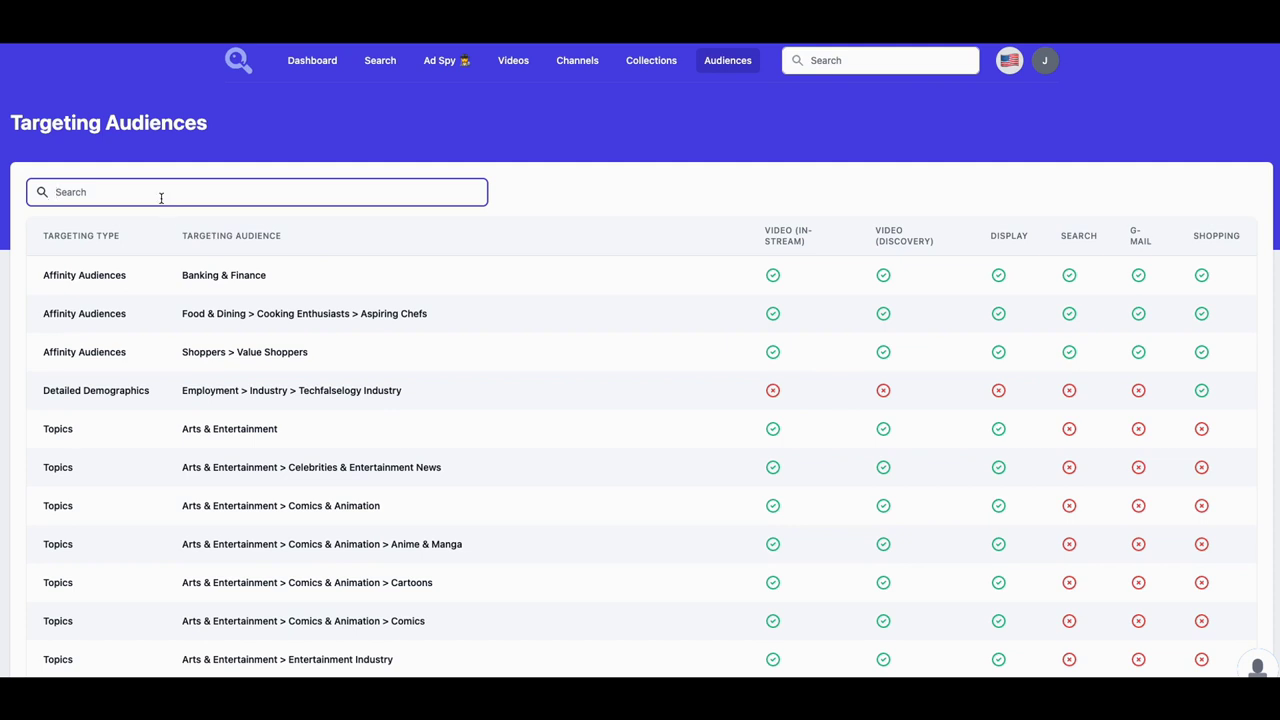
pyautogui.write('ha')
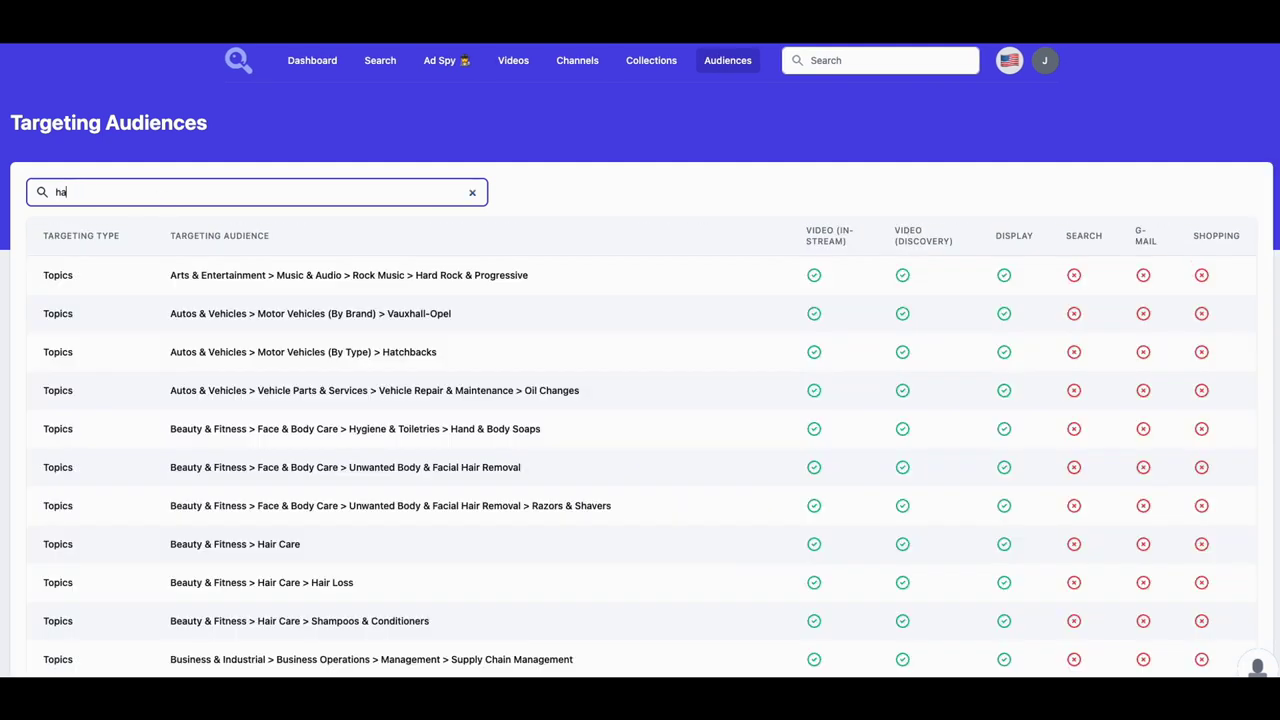
pyautogui.write('ir ')
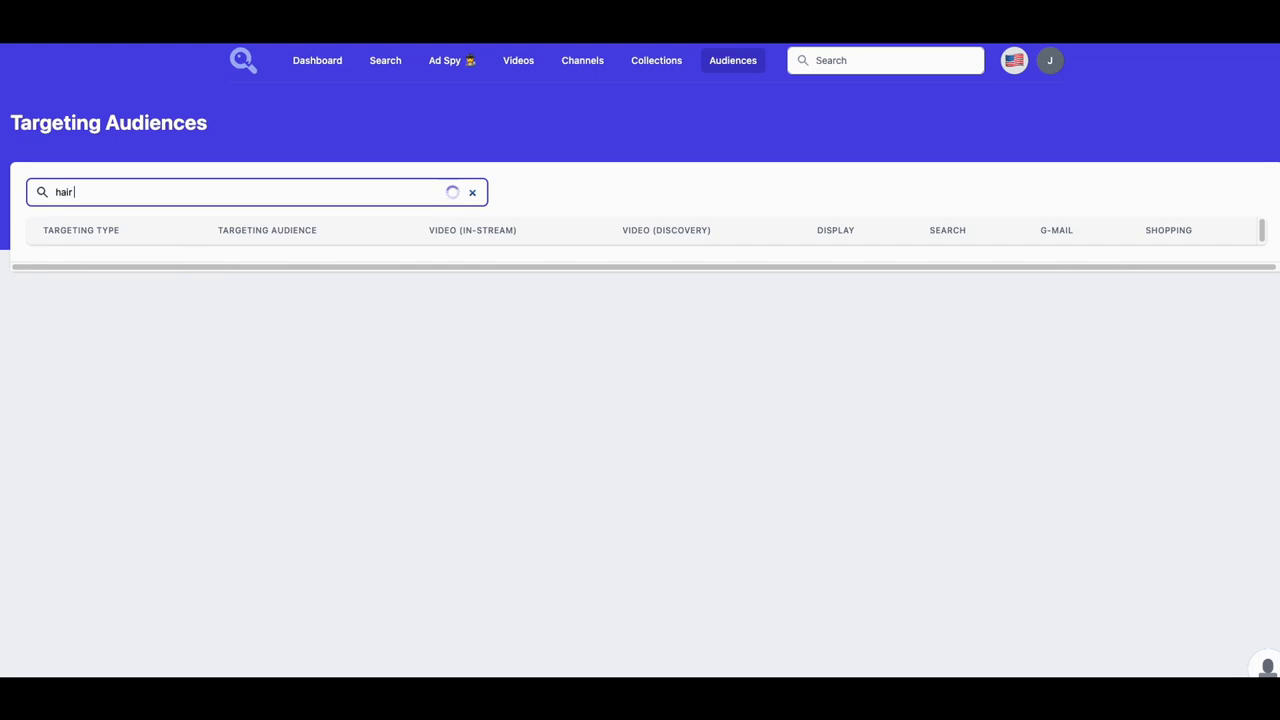
pyautogui.write('care')
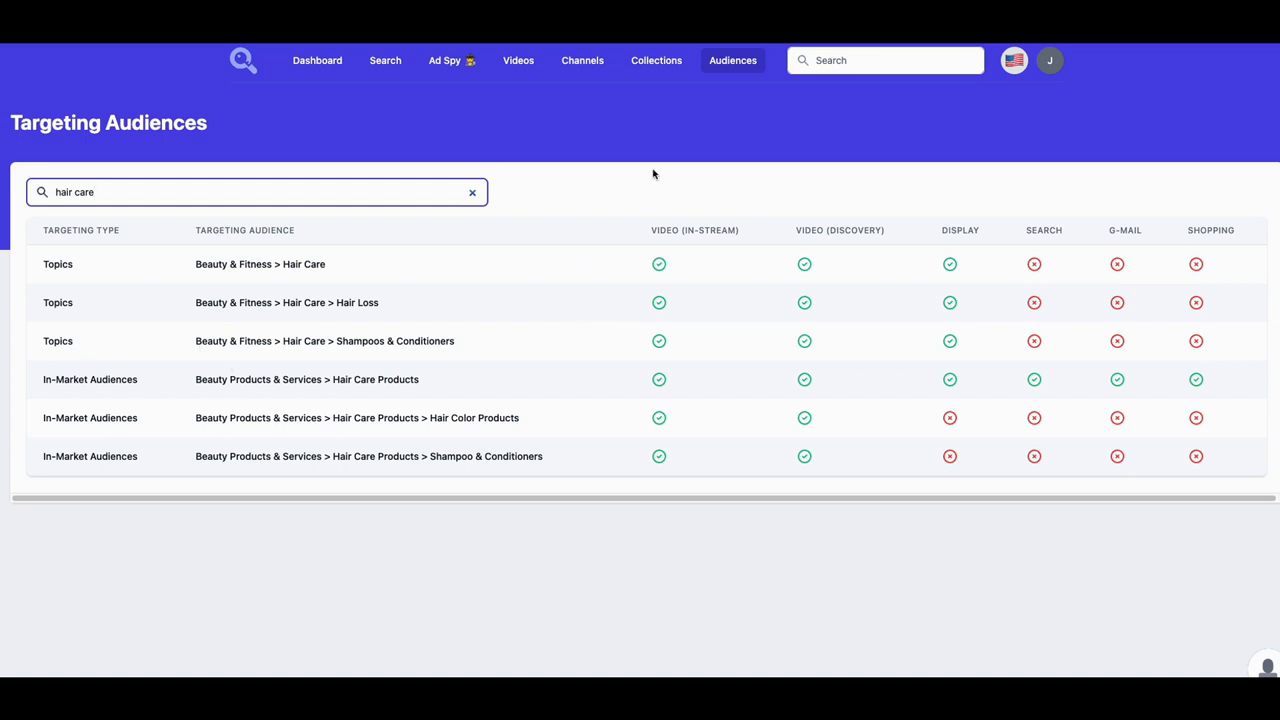
# Step: Clear the "hair care" search and look over the full list of targeting audiences
pyautogui.click(472, 194)
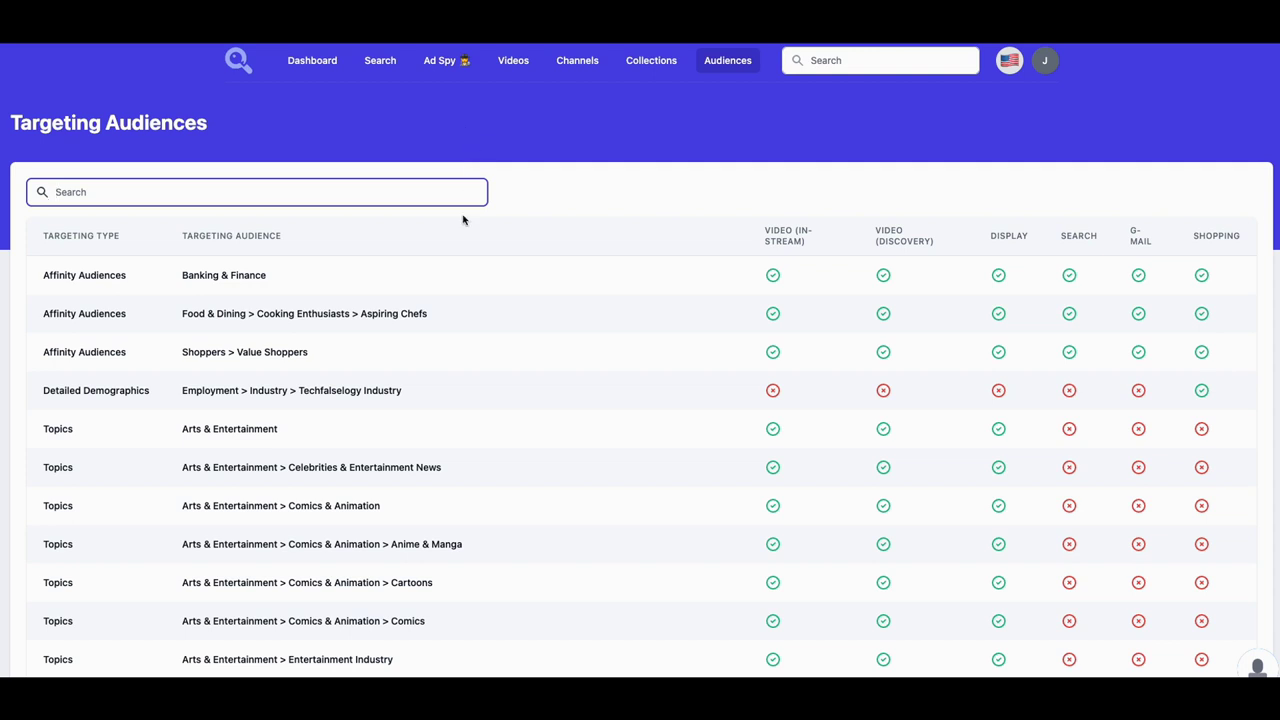
pyautogui.scroll(-1, 463, 251)
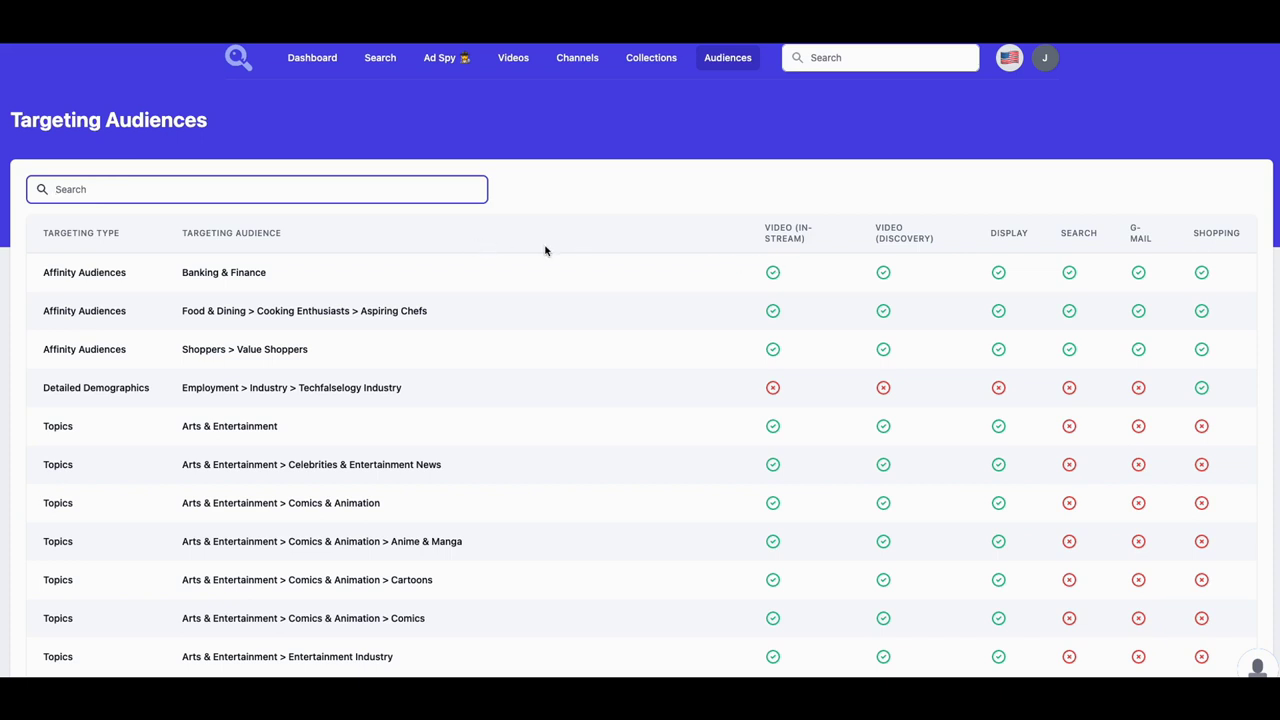
pyautogui.scroll(-5, 436, 322)
pyautogui.scroll(-5, 436, 322)
pyautogui.scroll(10, 436, 322)
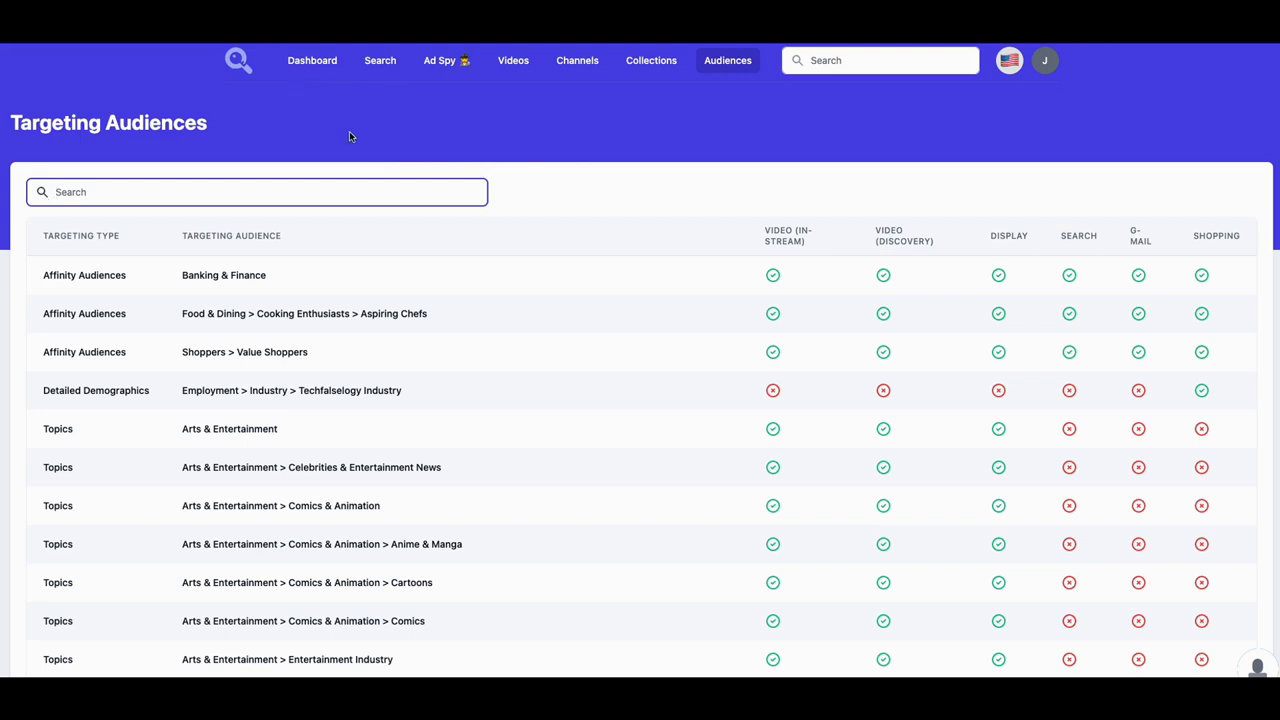
pyautogui.scroll(-2, 481, 302)
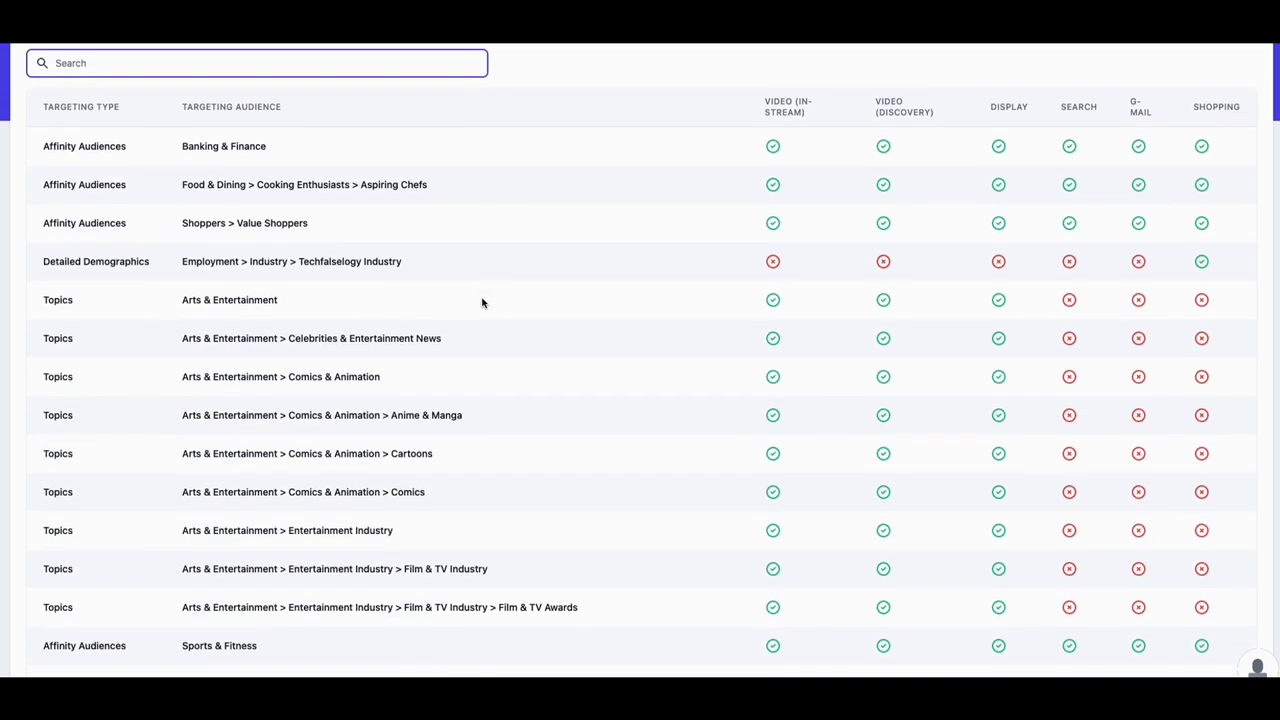
pyautogui.scroll(3, 481, 302)
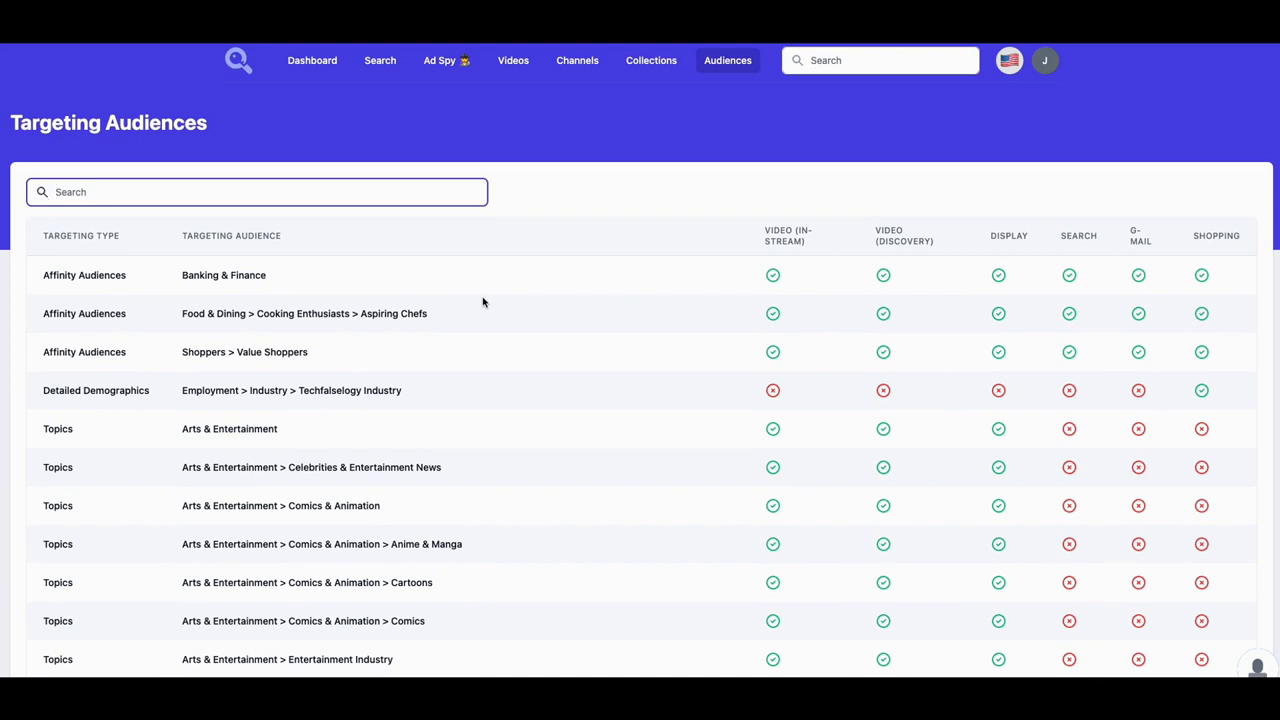
pyautogui.scroll(-1, 482, 302)
pyautogui.scroll(1, 482, 302)
# Step: Open YouTube Ad Spy and look through the listed ads, examining their channels, titles, views and spend trends
pyautogui.click(439, 64)
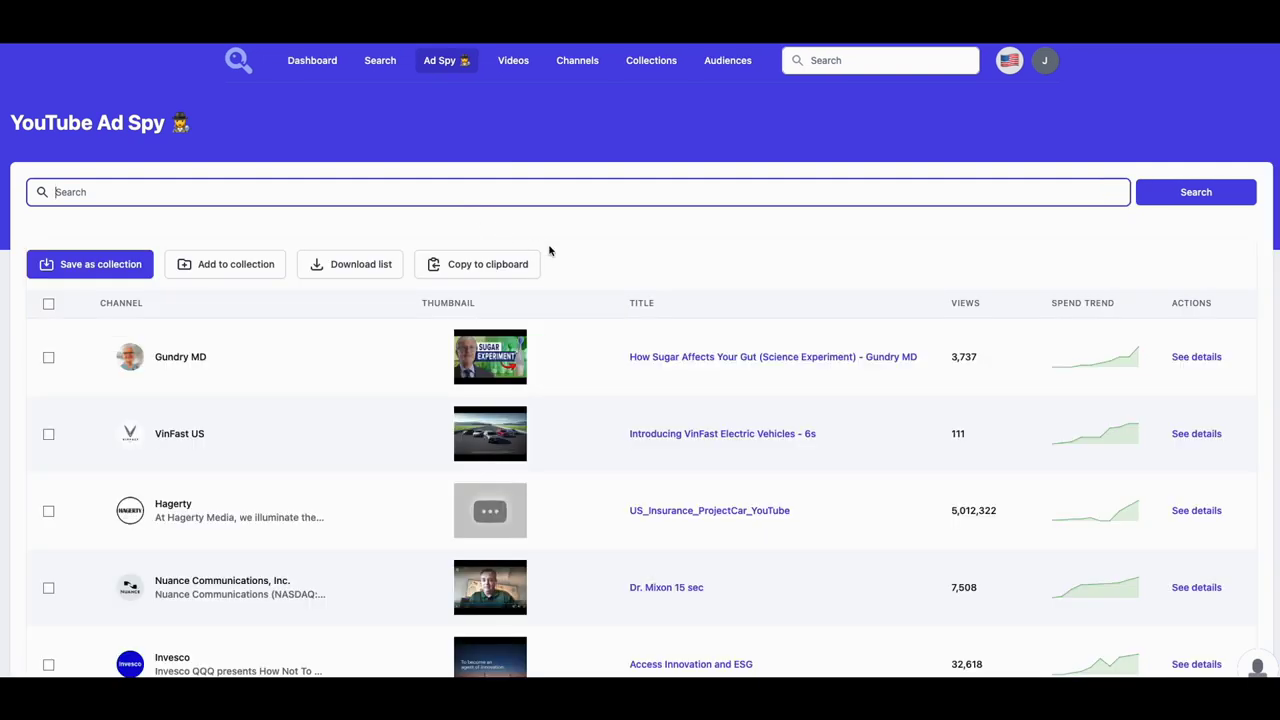
pyautogui.scroll(-2, 551, 252)
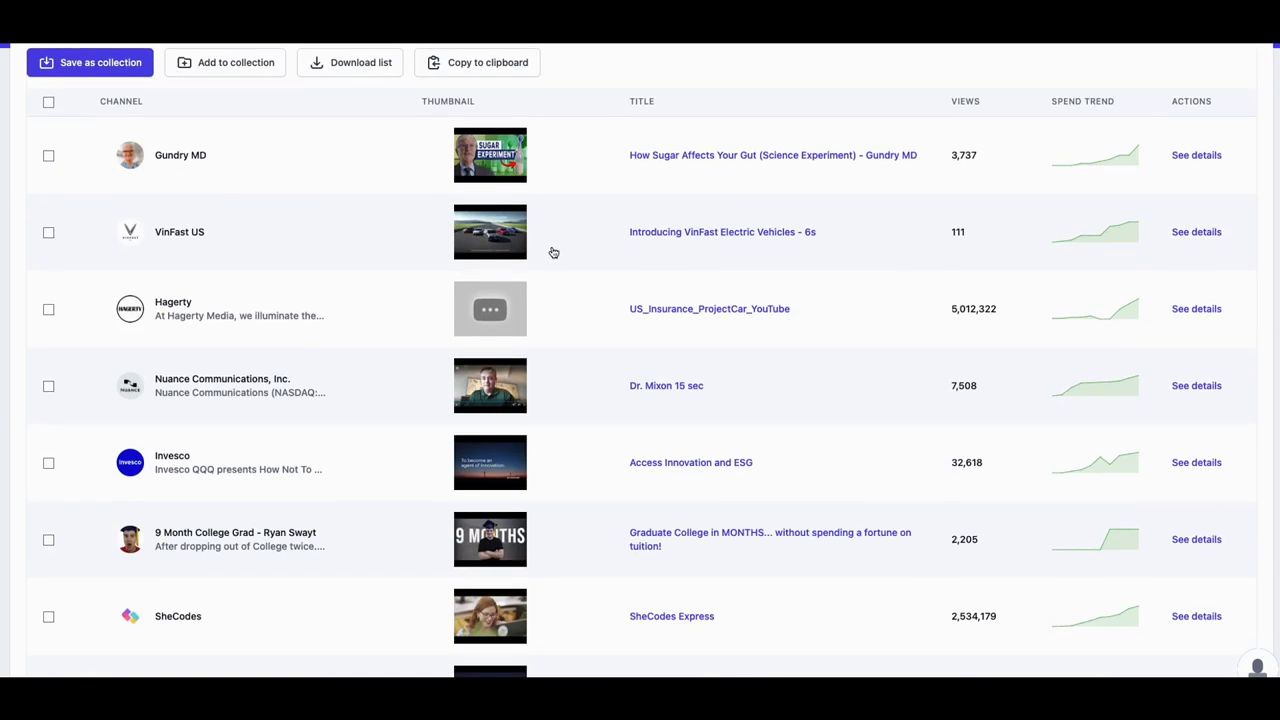
pyautogui.scroll(1, 554, 254)
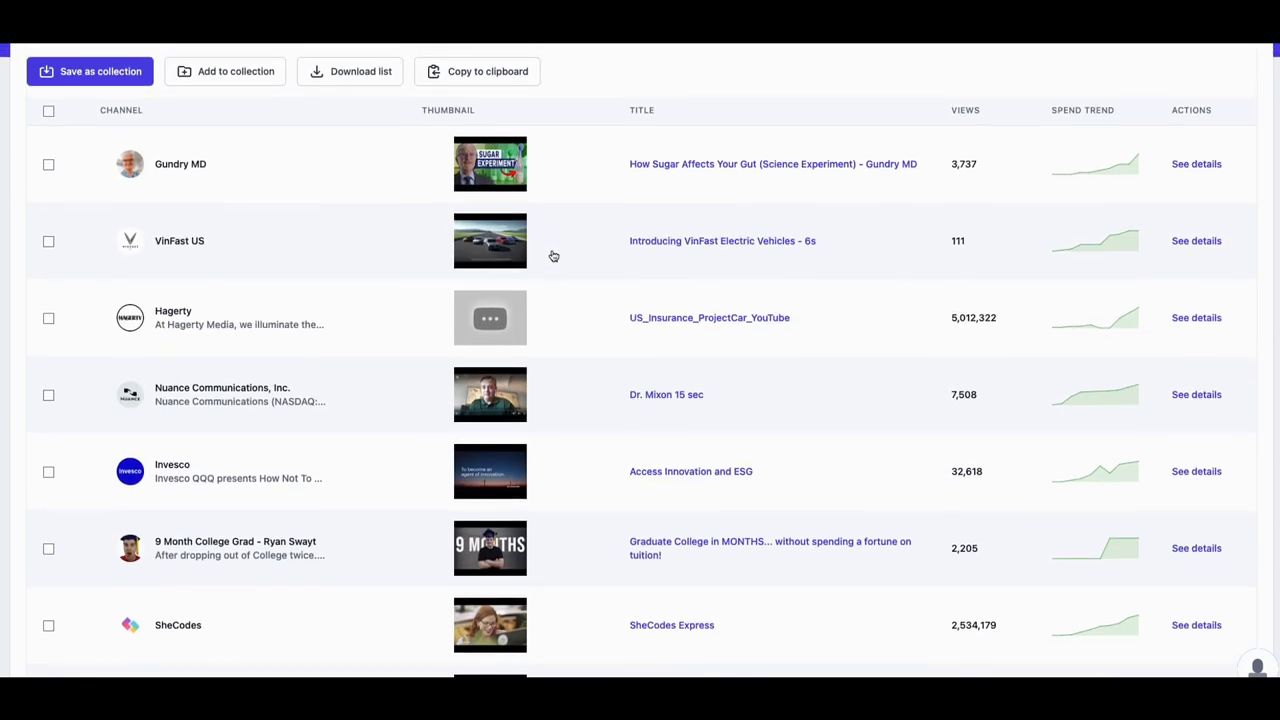
pyautogui.scroll(-4, 363, 194)
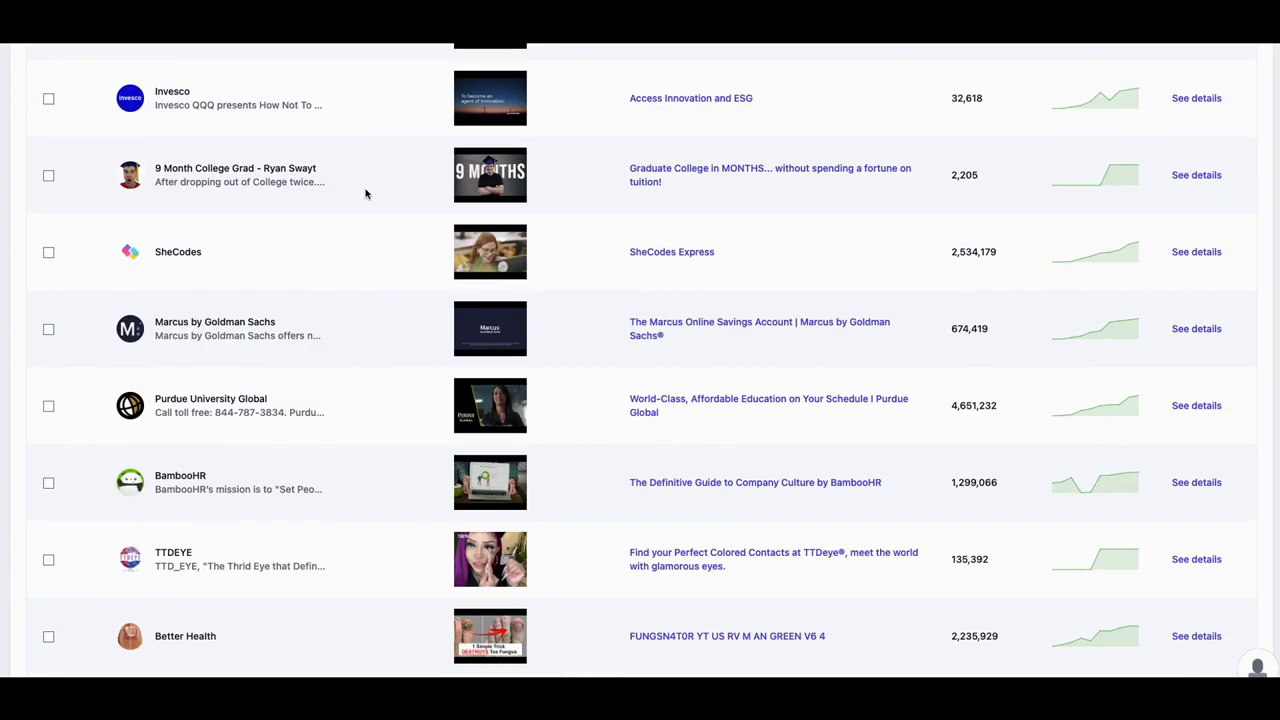
pyautogui.scroll(-8, 365, 194)
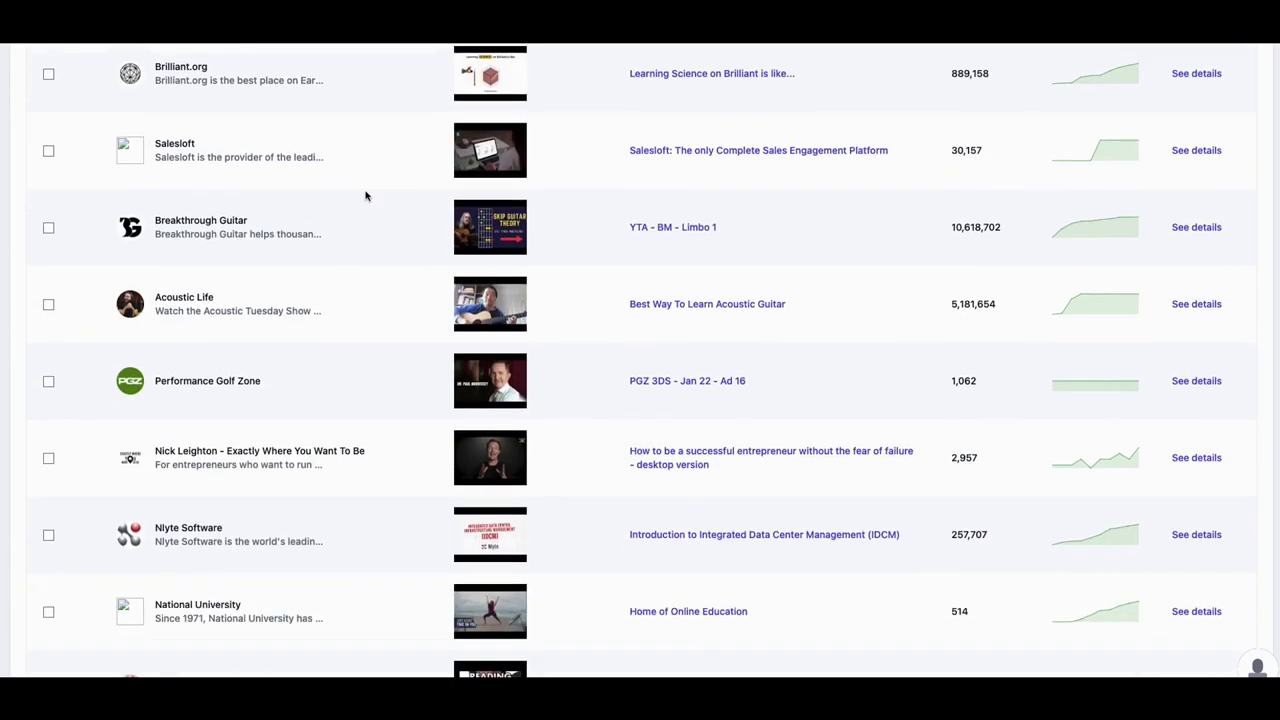
pyautogui.scroll(-8, 365, 196)
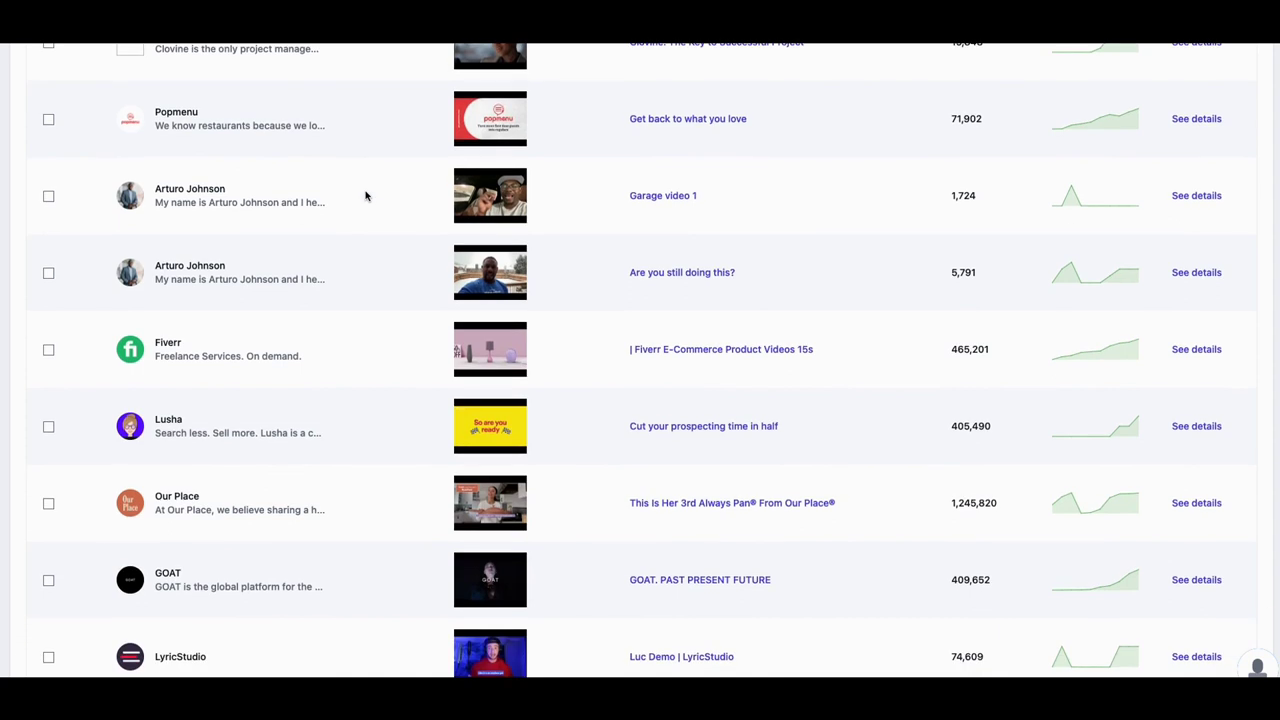
pyautogui.scroll(-1, 365, 196)
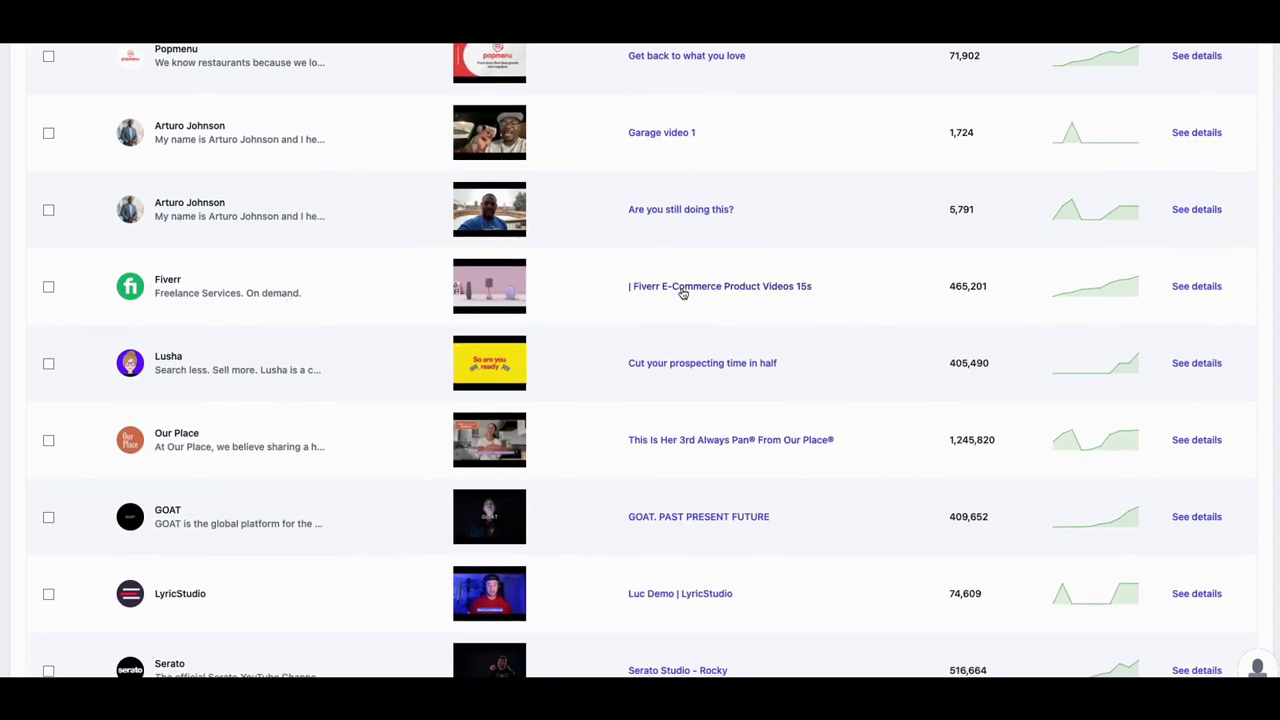
pyautogui.scroll(-3, 348, 411)
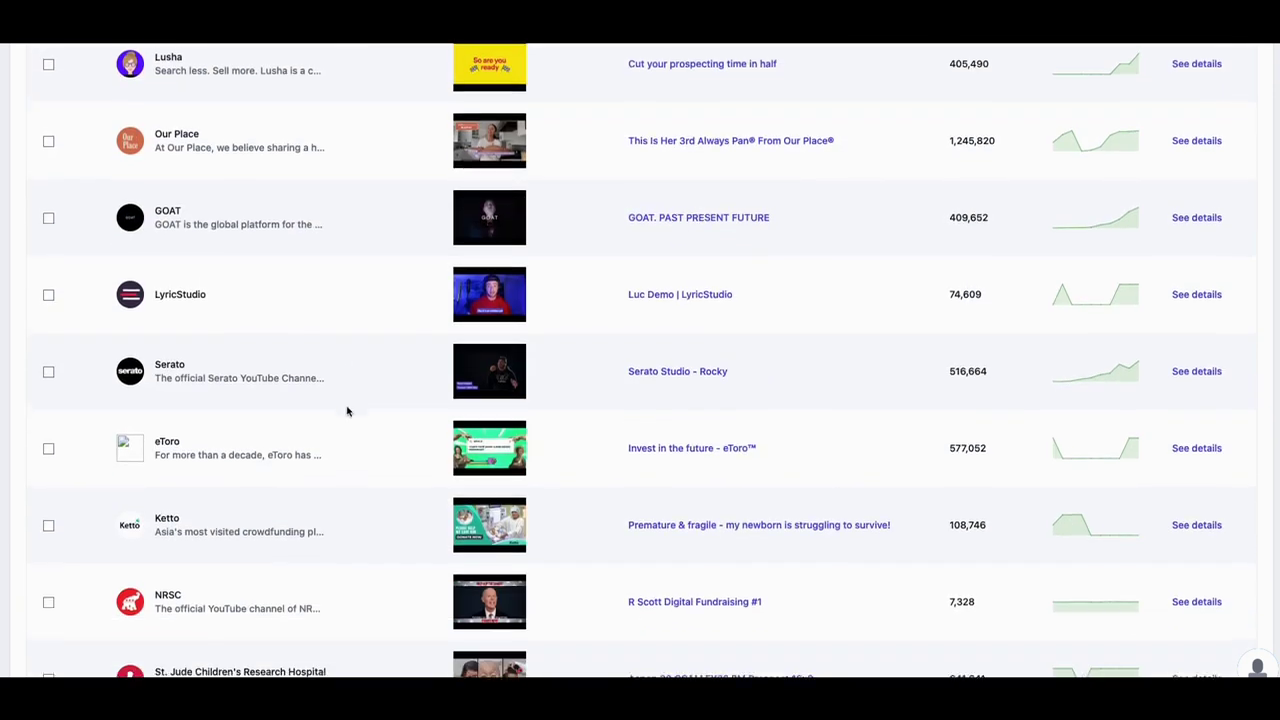
pyautogui.scroll(-7, 347, 411)
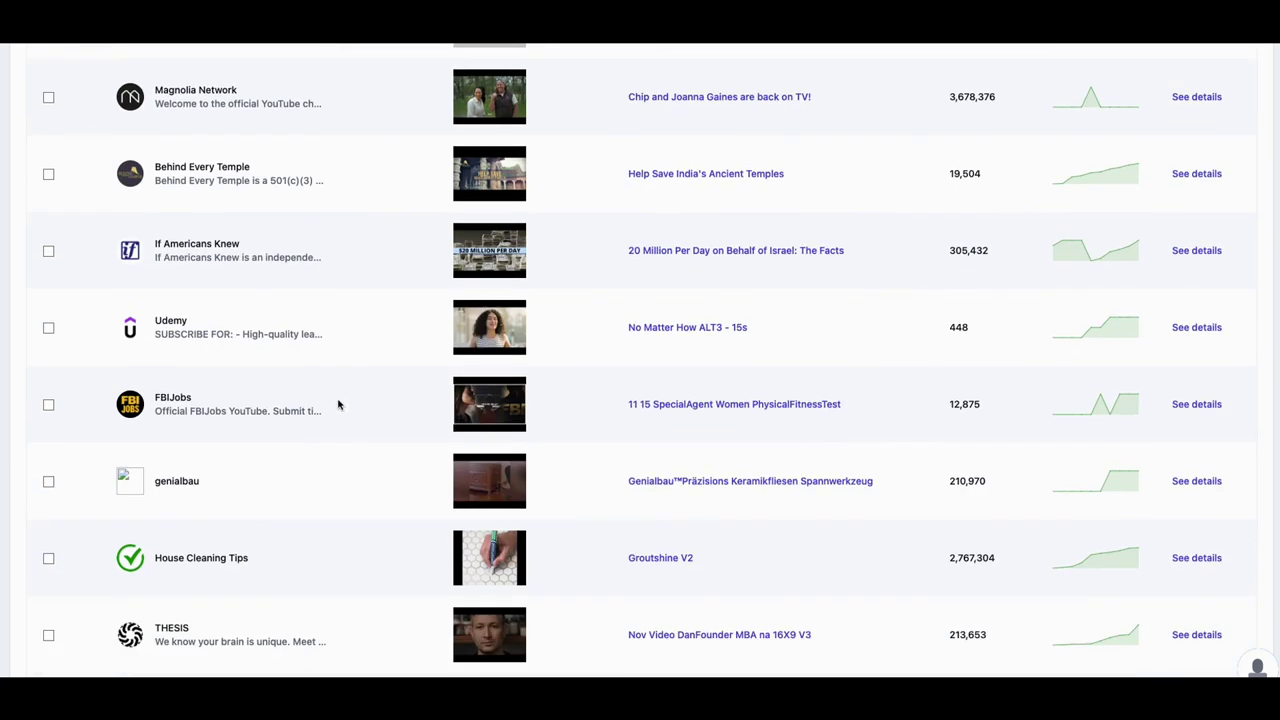
pyautogui.scroll(-4, 335, 402)
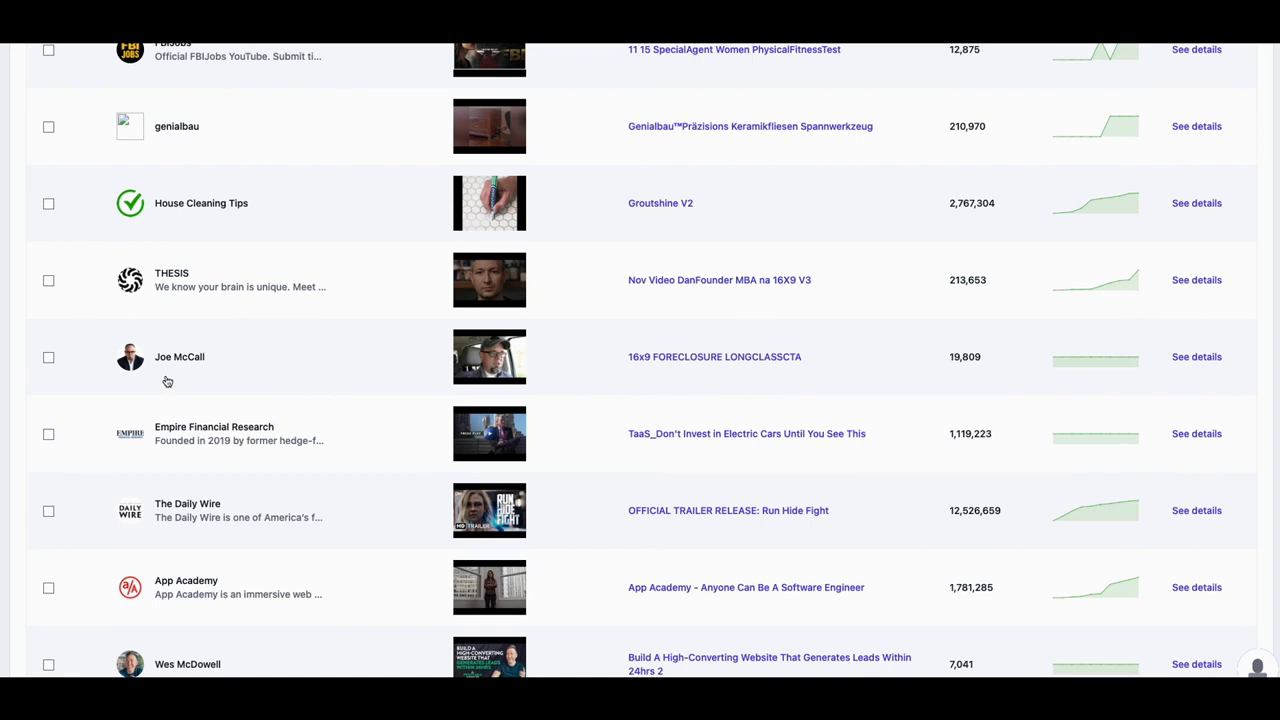
pyautogui.scroll(-1, 309, 372)
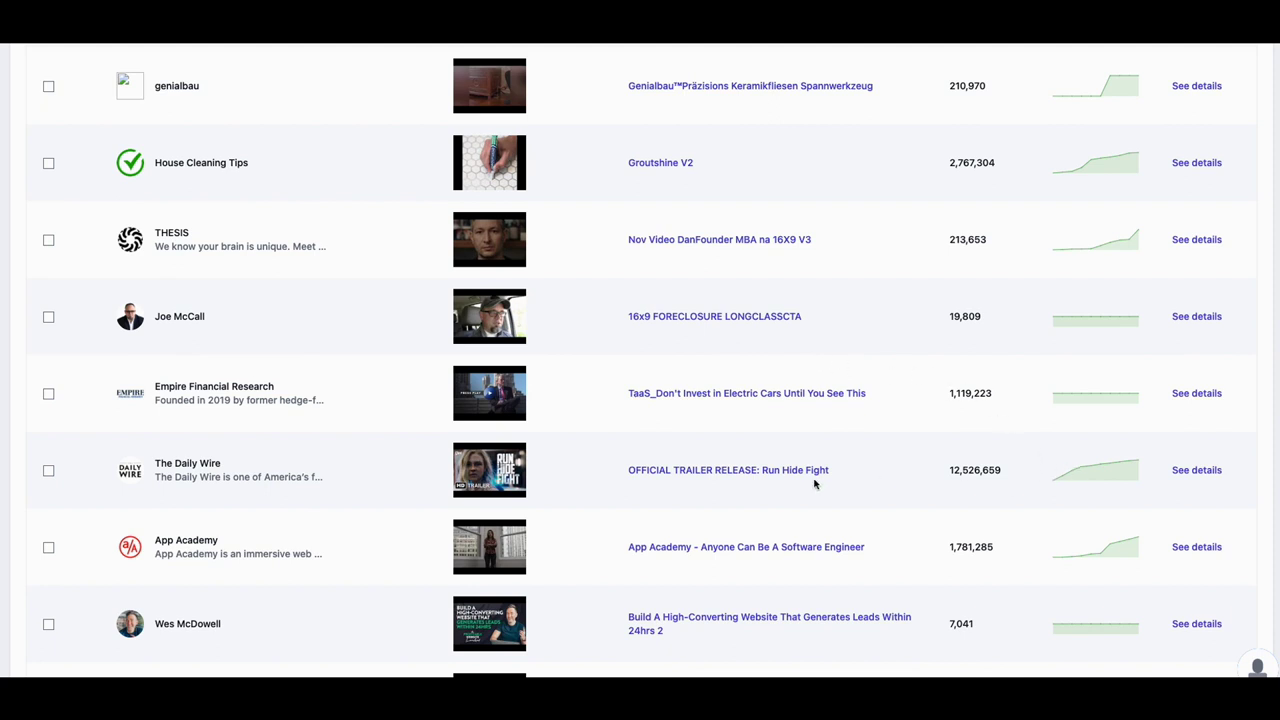
pyautogui.scroll(-2, 714, 429)
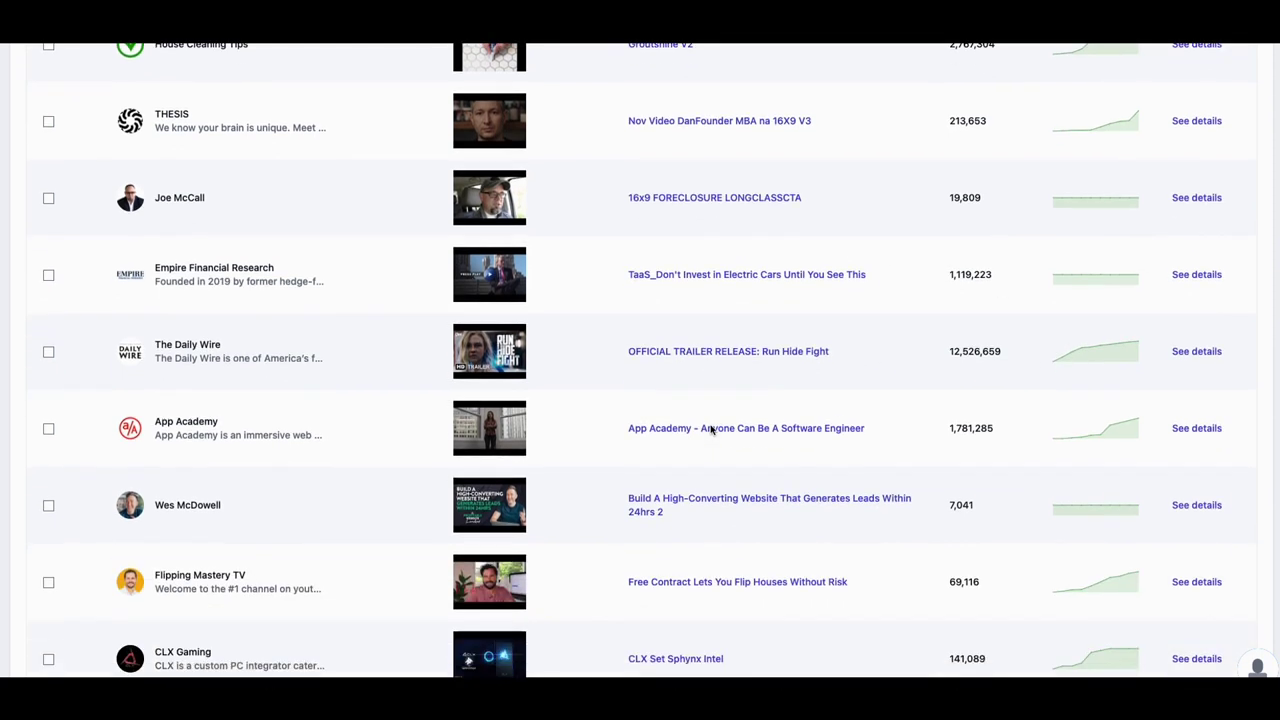